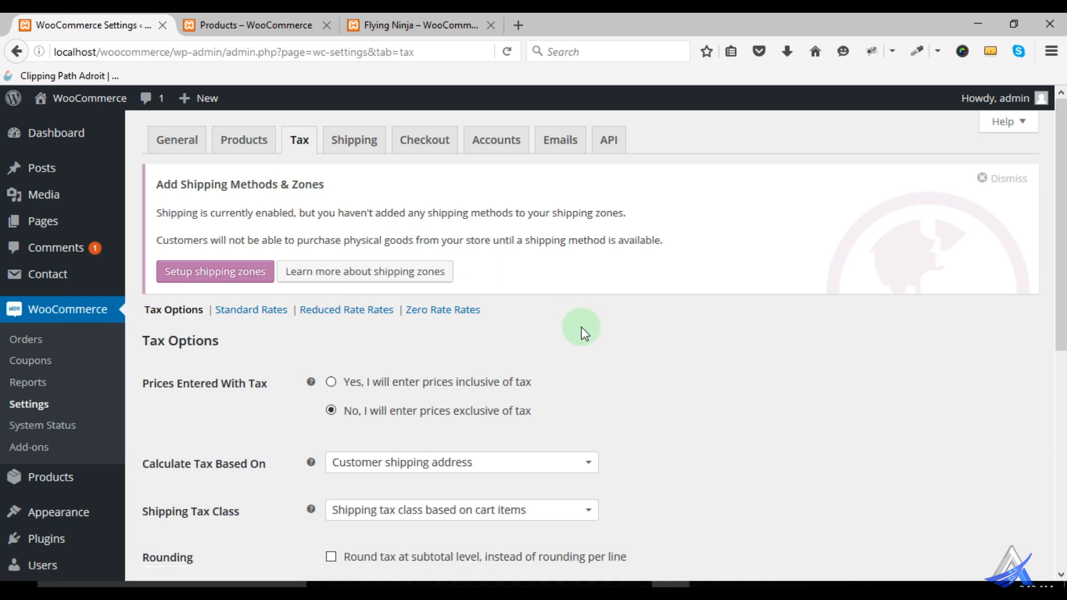
# - Examine the tax options in the store settings and the product prices listed on the shop page
pyautogui.scroll(-3, 594, 341)
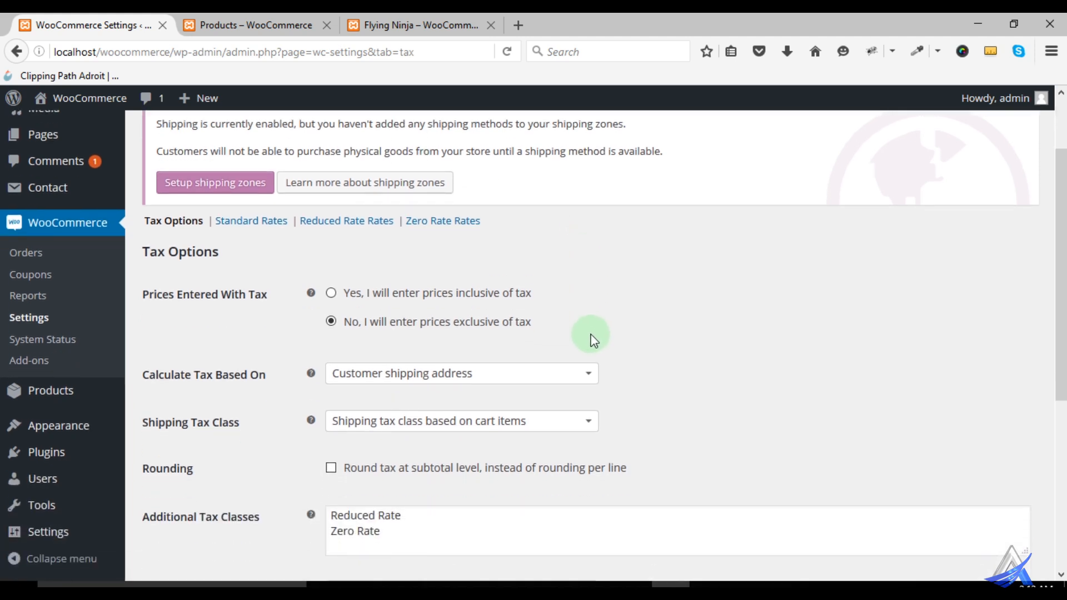
pyautogui.scroll(3, 266, 277)
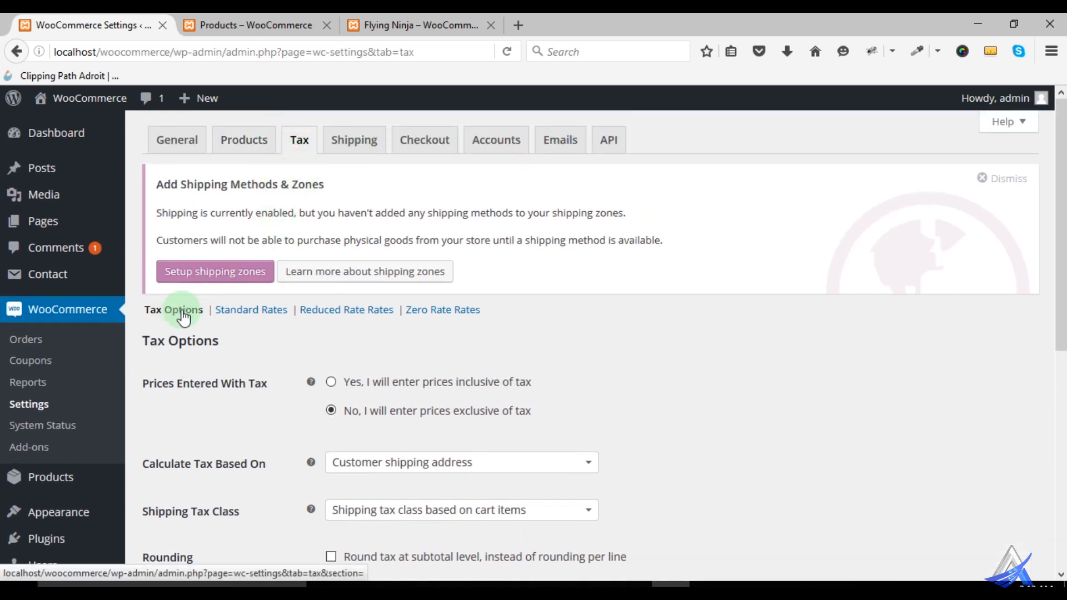
pyautogui.scroll(-3, 345, 336)
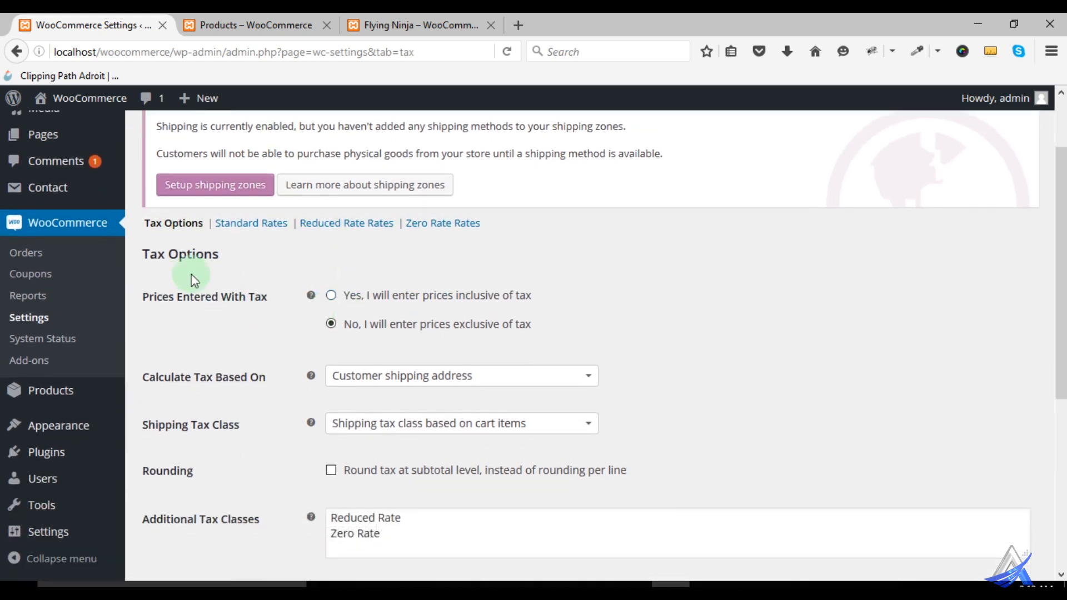
pyautogui.scroll(-1, 231, 351)
pyautogui.scroll(-3, 236, 323)
pyautogui.scroll(3, 235, 300)
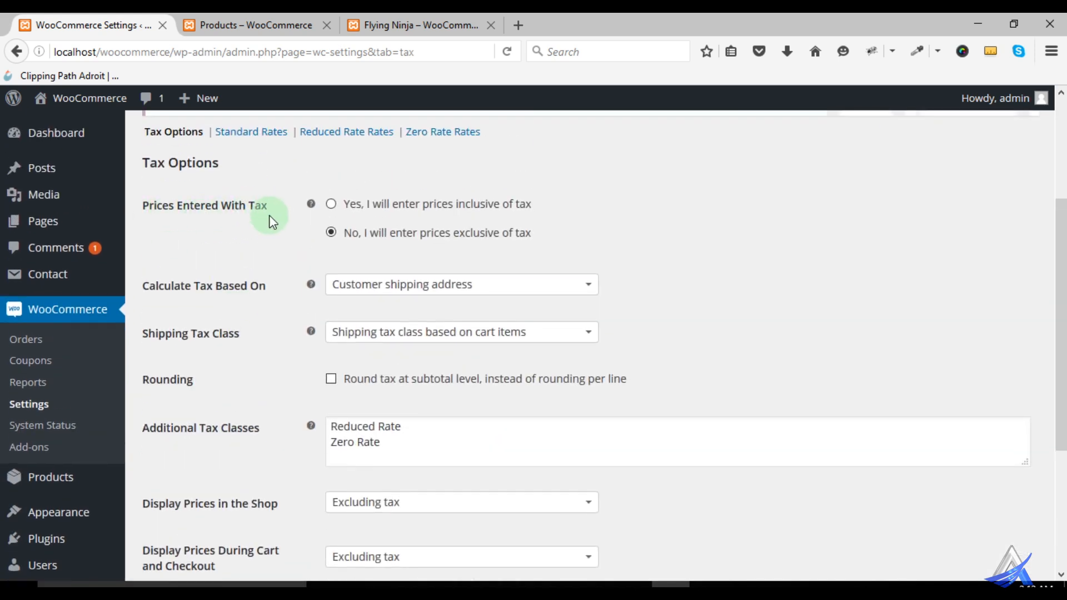
pyautogui.click(249, 30)
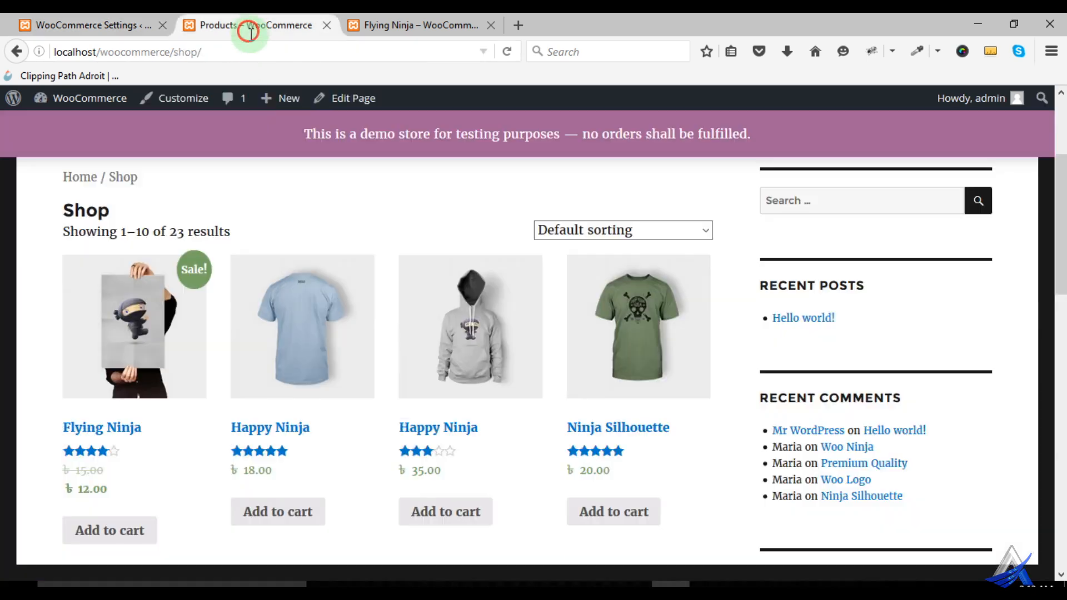
pyautogui.scroll(-3, 333, 417)
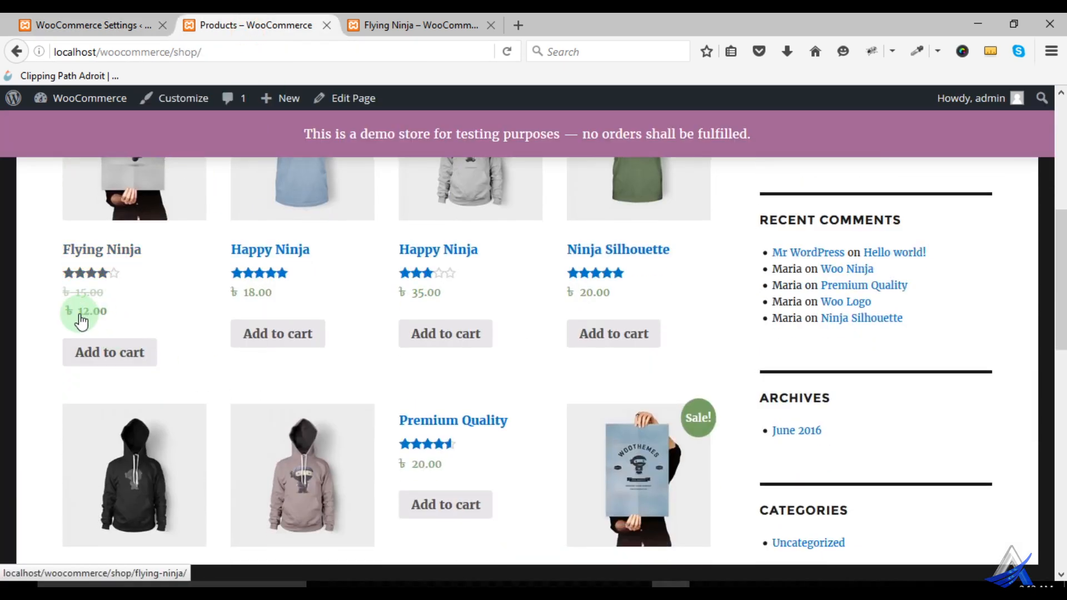
# - Return to the tax settings and try entering prices inclusive of tax before reselecting prices exclusive of tax
pyautogui.click(78, 30)
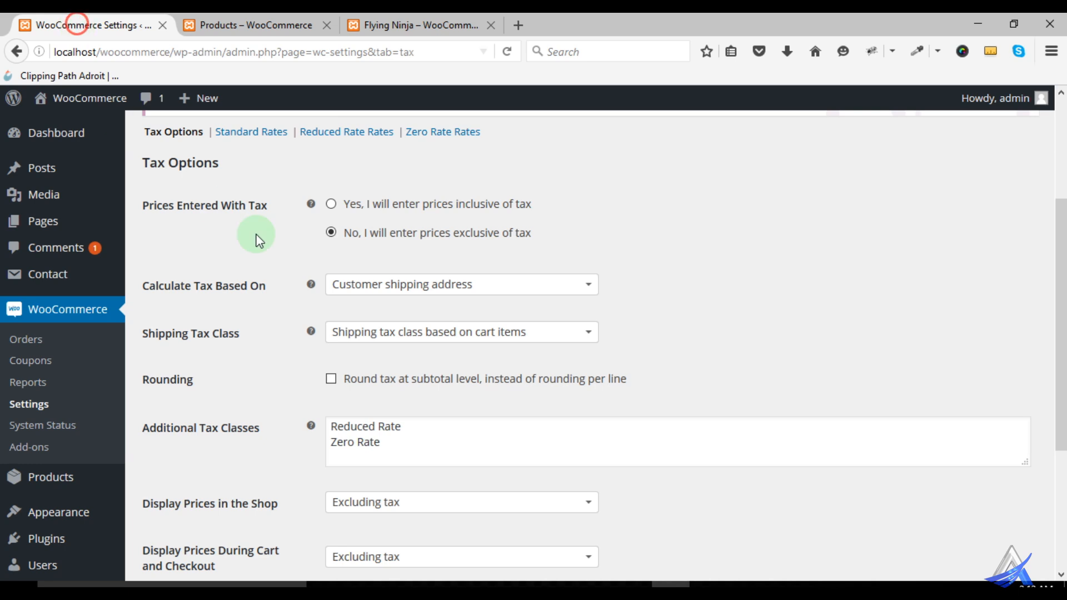
pyautogui.click(370, 214)
pyautogui.click(370, 241)
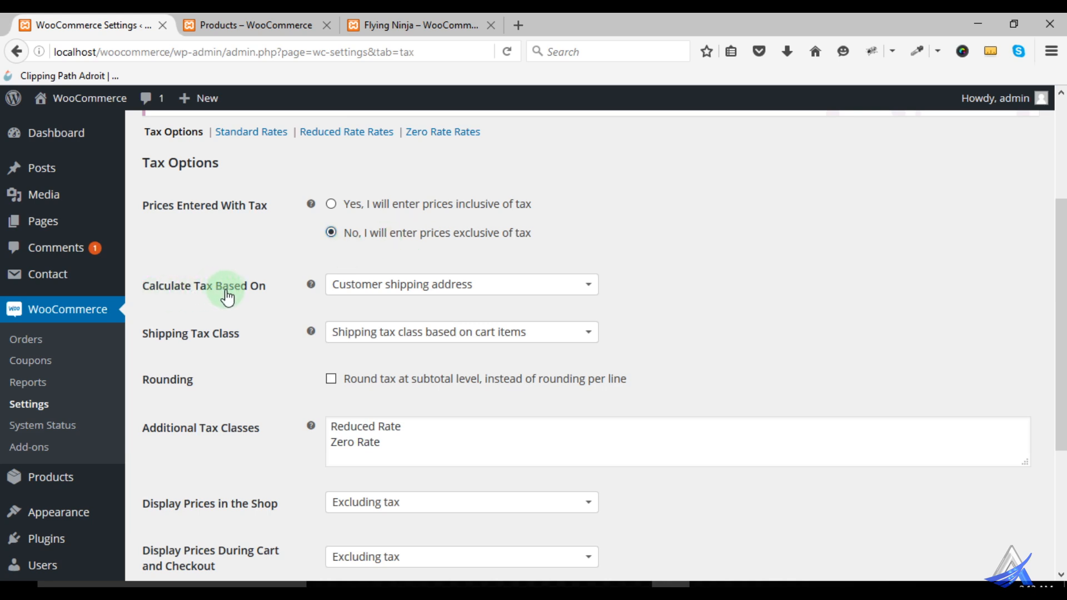
# - Examine the available choices for the address used in tax calculation and for the shipping tax class
pyautogui.moveTo(310, 285)
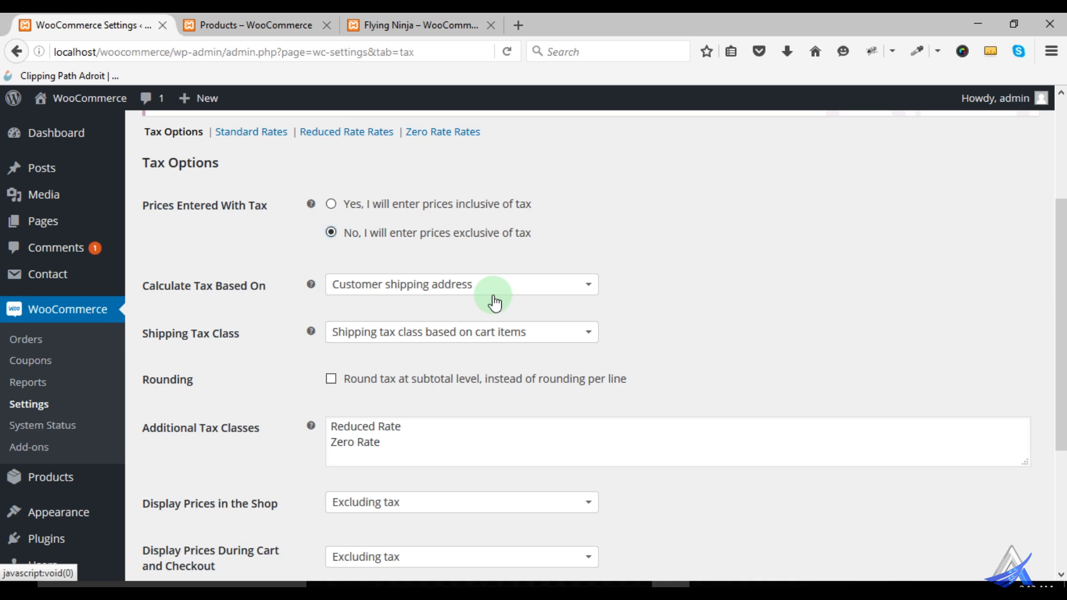
pyautogui.click(474, 284)
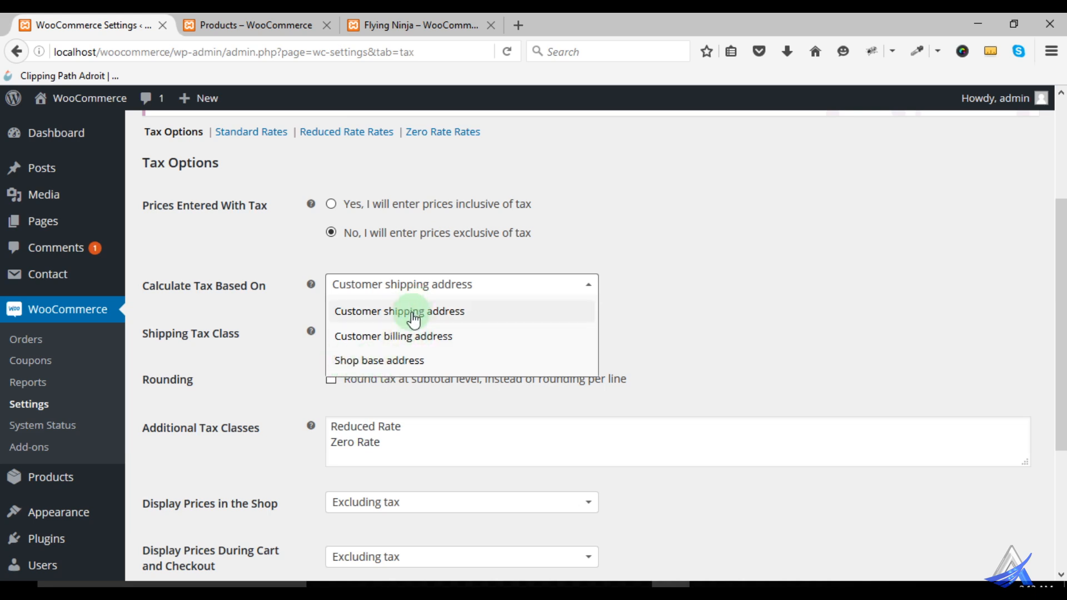
pyautogui.click(262, 304)
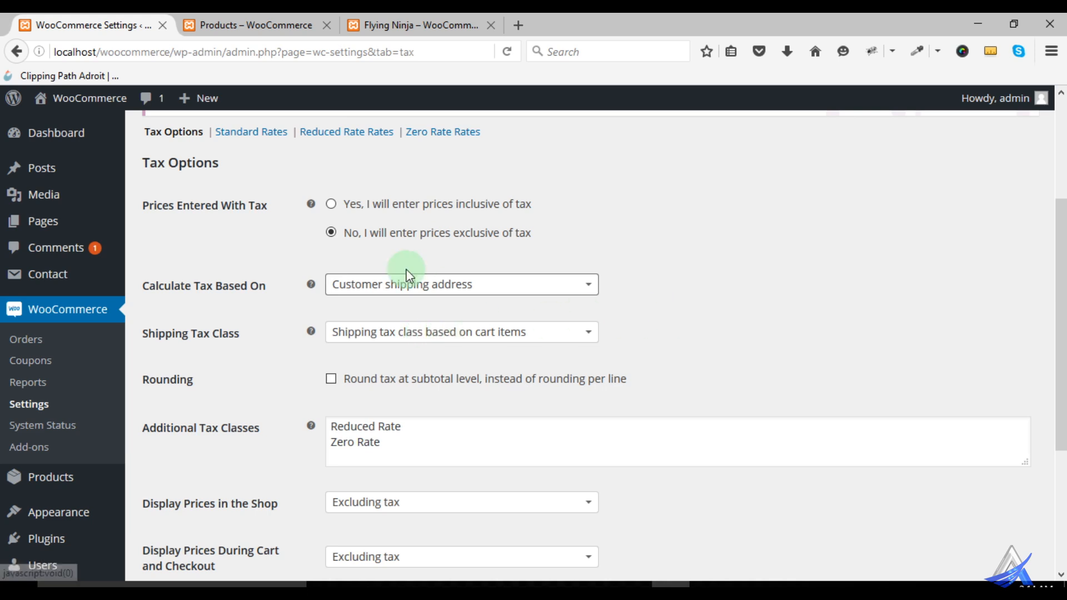
pyautogui.scroll(-2, 698, 309)
pyautogui.click(478, 245)
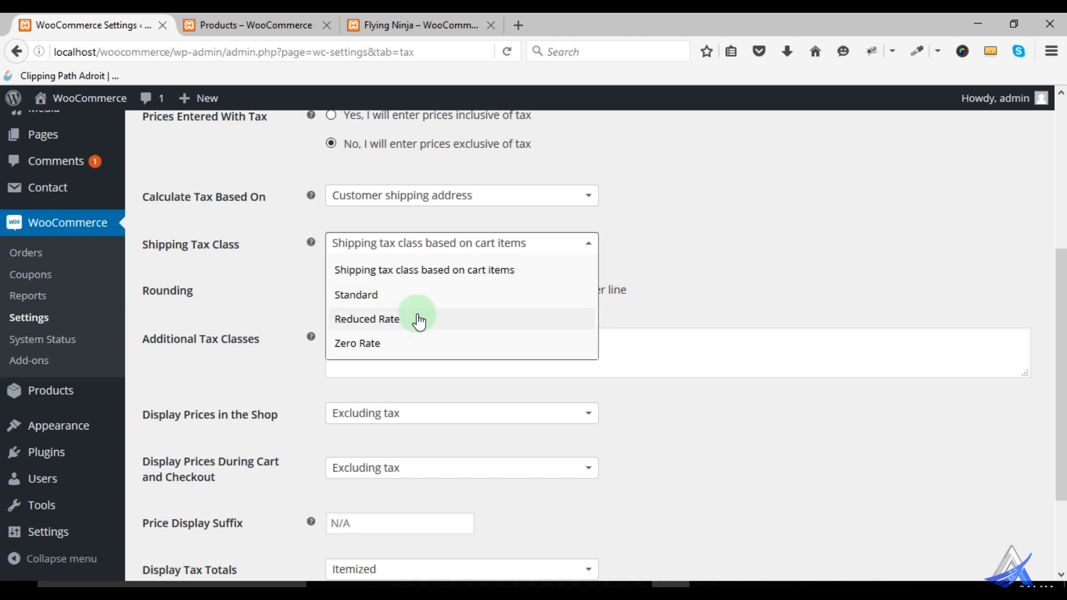
pyautogui.click(710, 274)
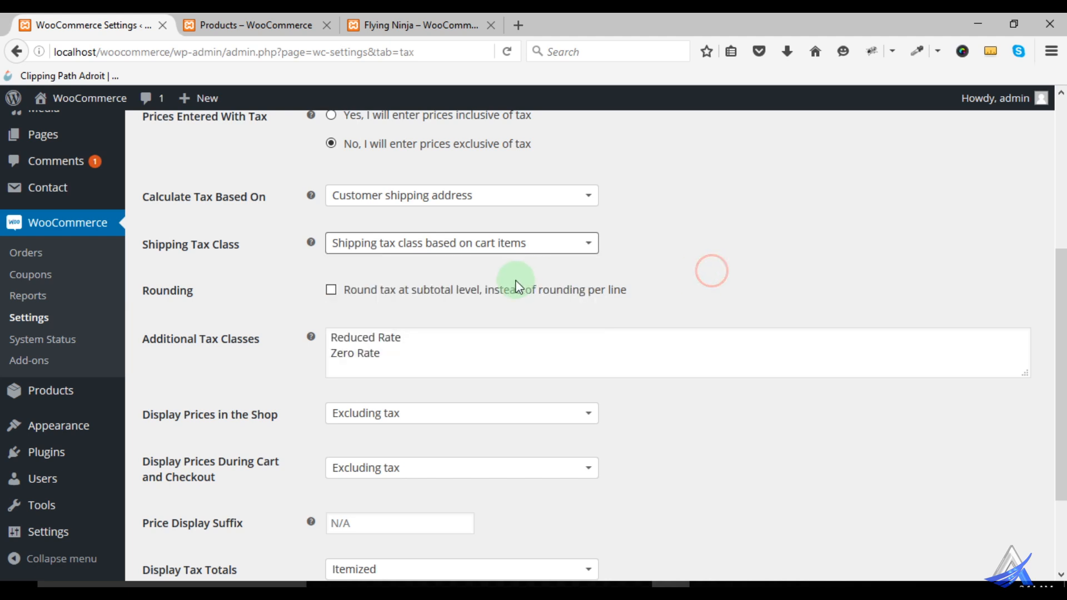
# - Try rounding tax at subtotal level instead of per line
pyautogui.scroll(-2, 553, 290)
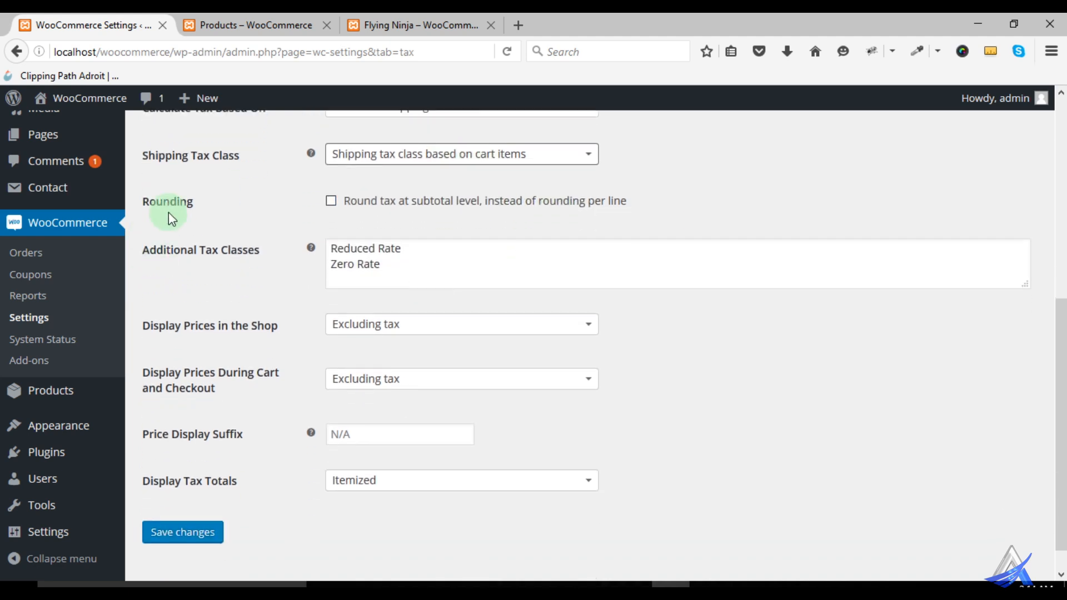
pyautogui.click(331, 201)
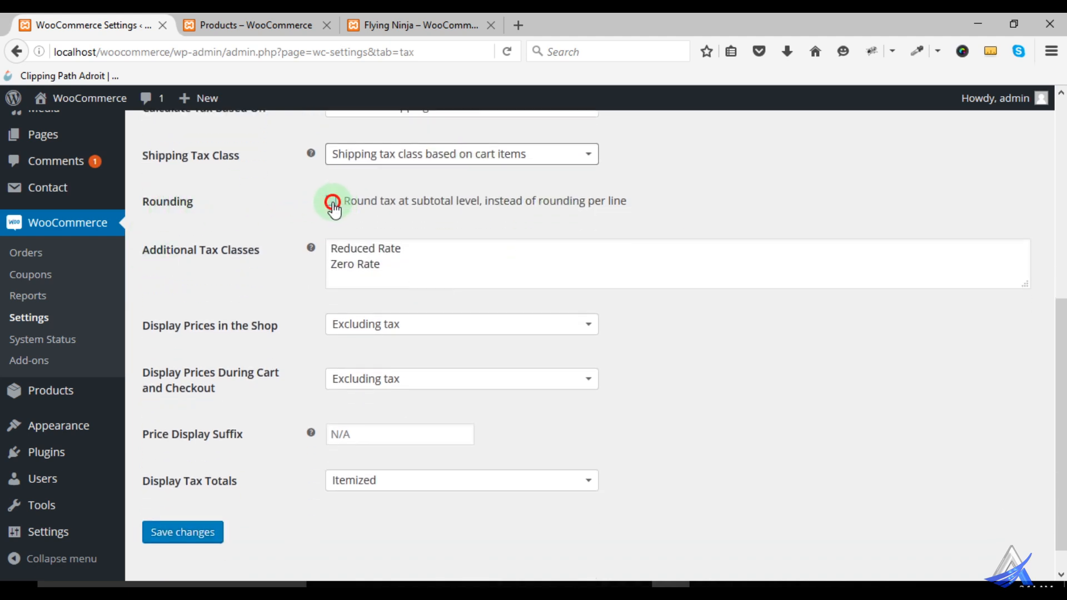
pyautogui.click(331, 202)
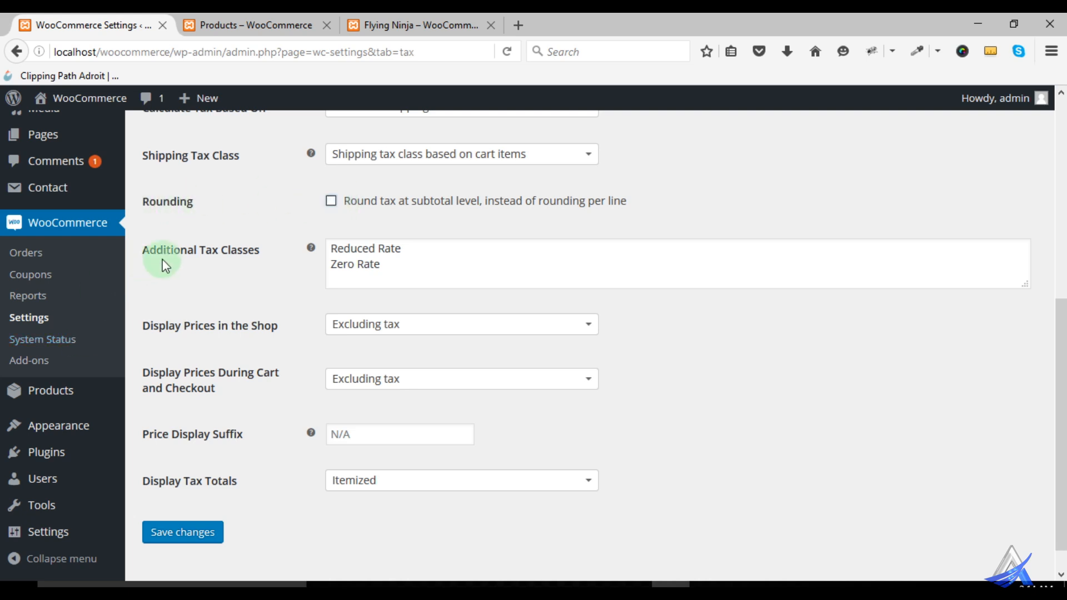
# - Add "Personal" on its own line to the additional tax classes and save the tax settings
pyautogui.moveTo(313, 248)
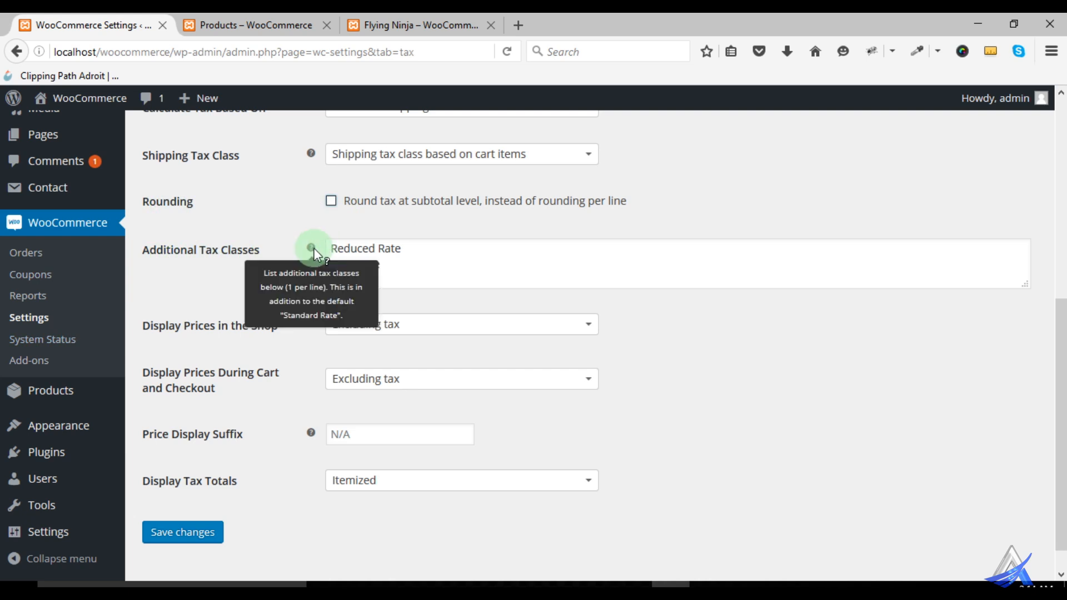
pyautogui.scroll(3, 461, 289)
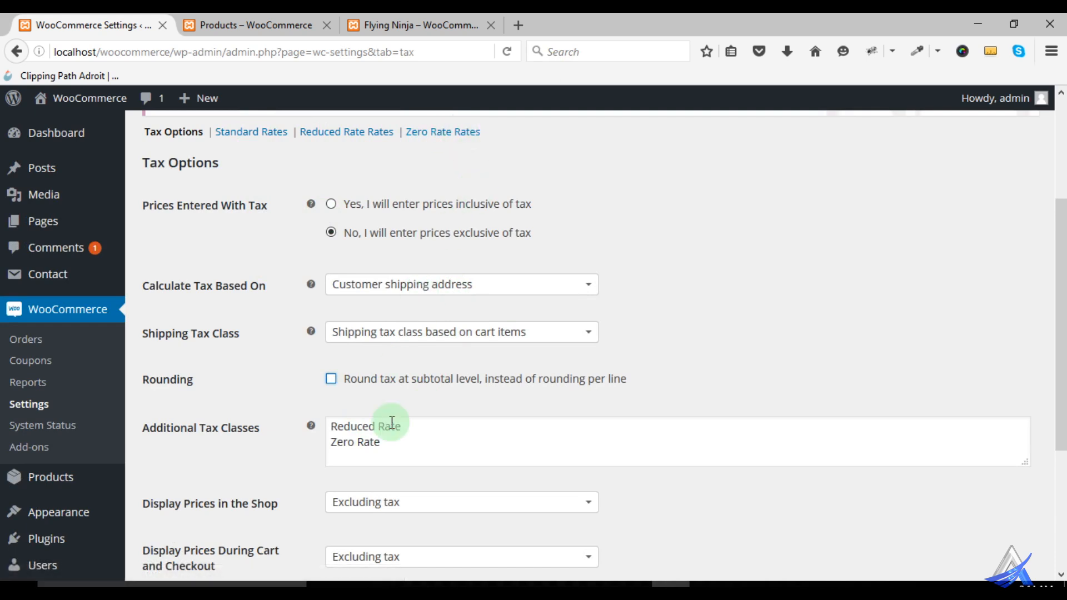
pyautogui.click(386, 456)
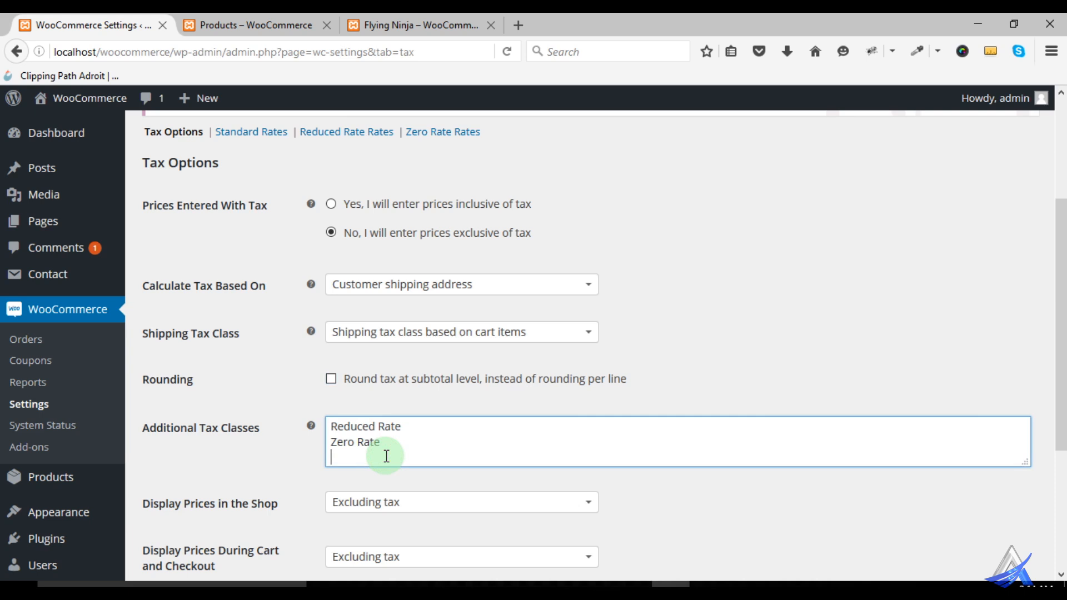
pyautogui.write('Personal')
pyautogui.click(412, 479)
pyautogui.scroll(-1, 467, 478)
pyautogui.scroll(-3, 467, 478)
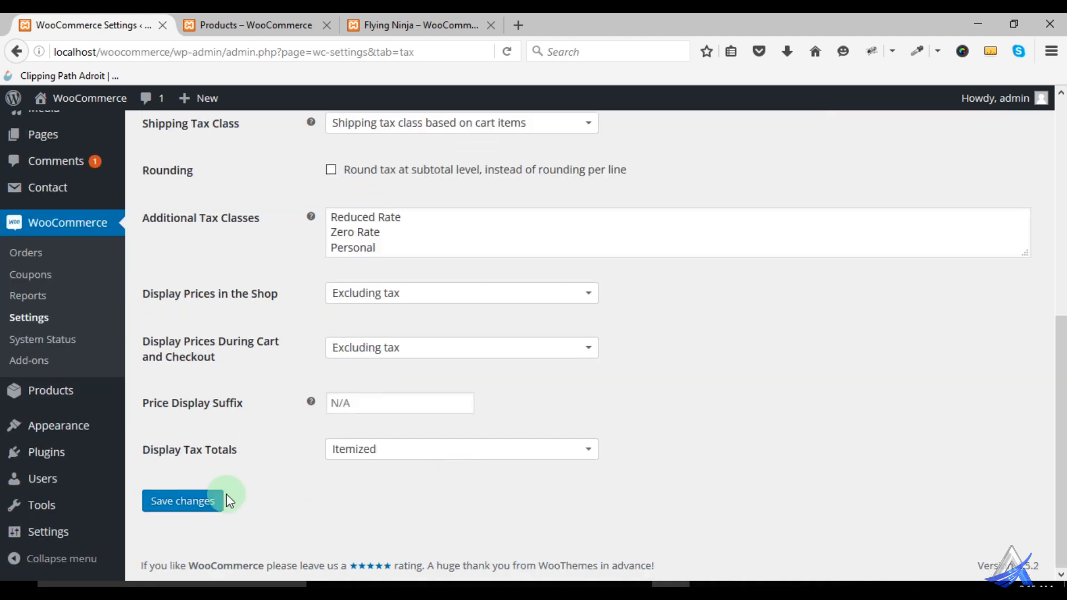
pyautogui.click(211, 501)
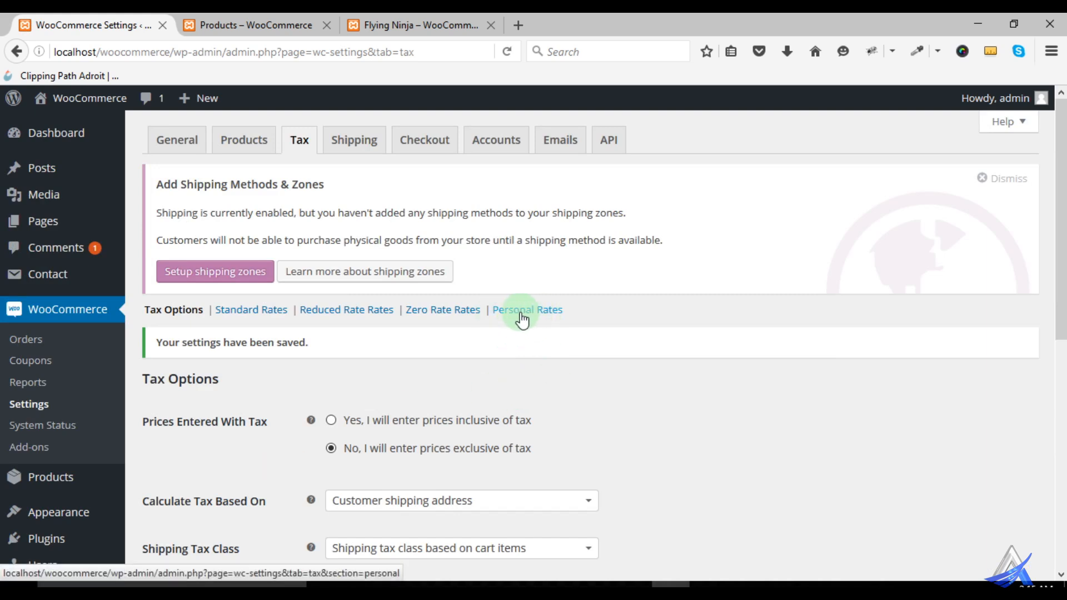
# - Examine the saved tax options, the choices for displaying prices in the shop, and the prices on the shop page
pyautogui.scroll(-5, 728, 411)
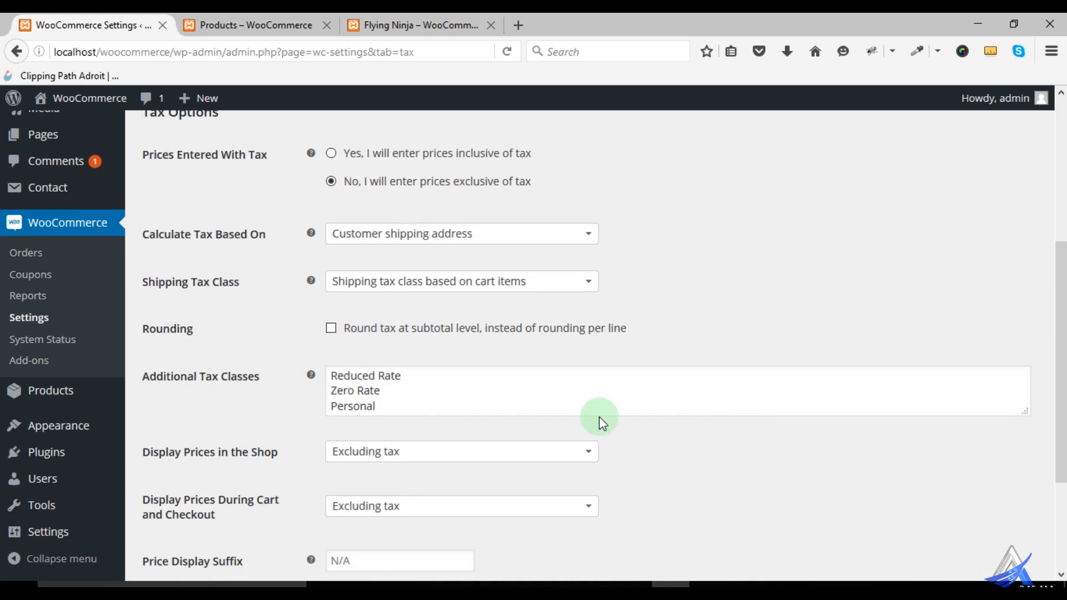
pyautogui.scroll(-2, 445, 410)
pyautogui.moveTo(312, 286)
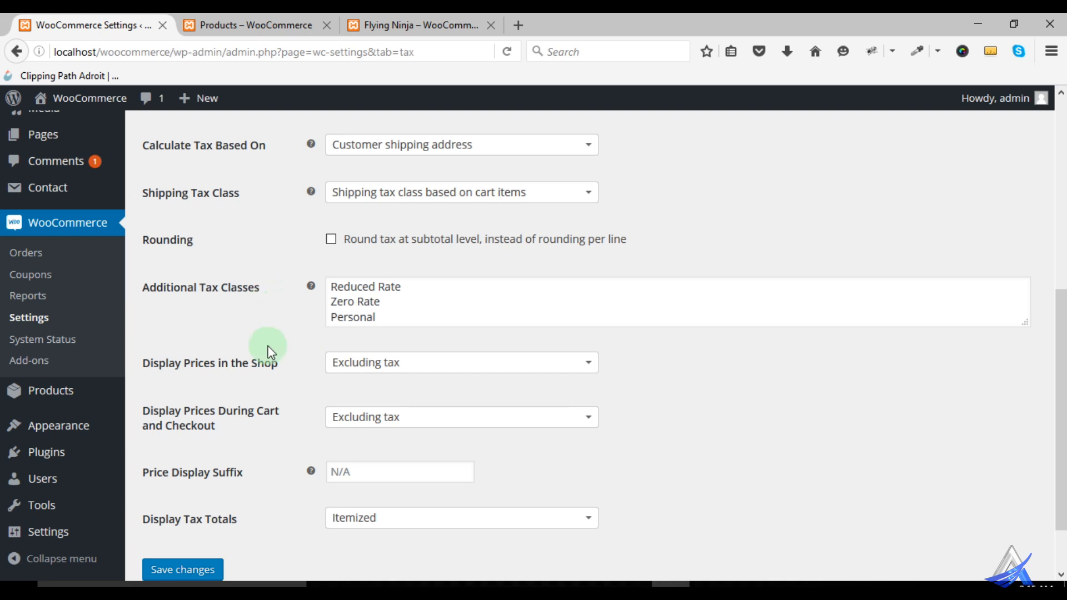
pyautogui.scroll(-1, 215, 379)
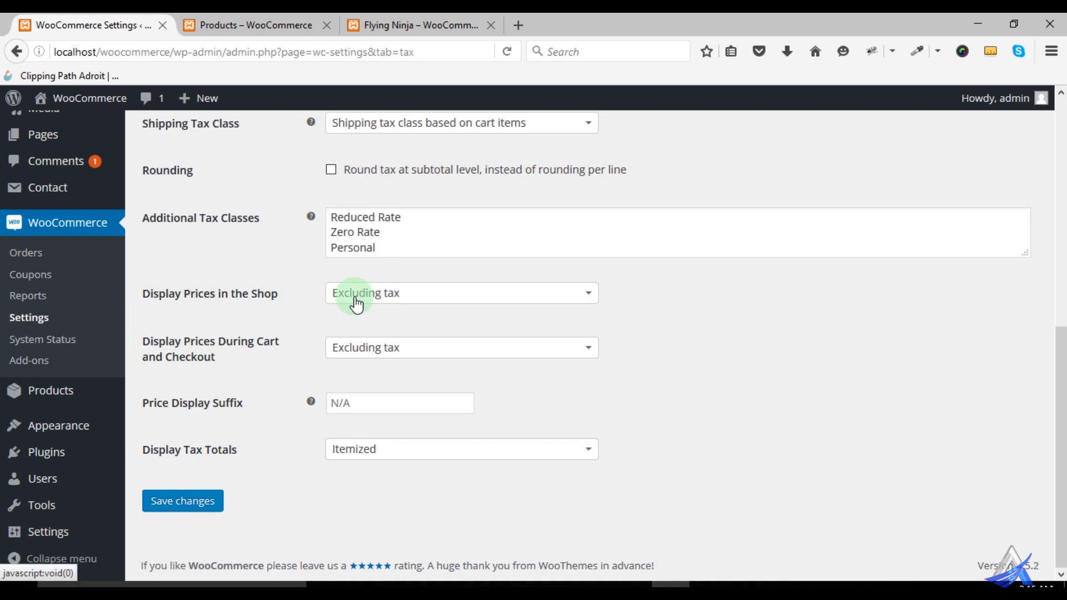
pyautogui.click(232, 28)
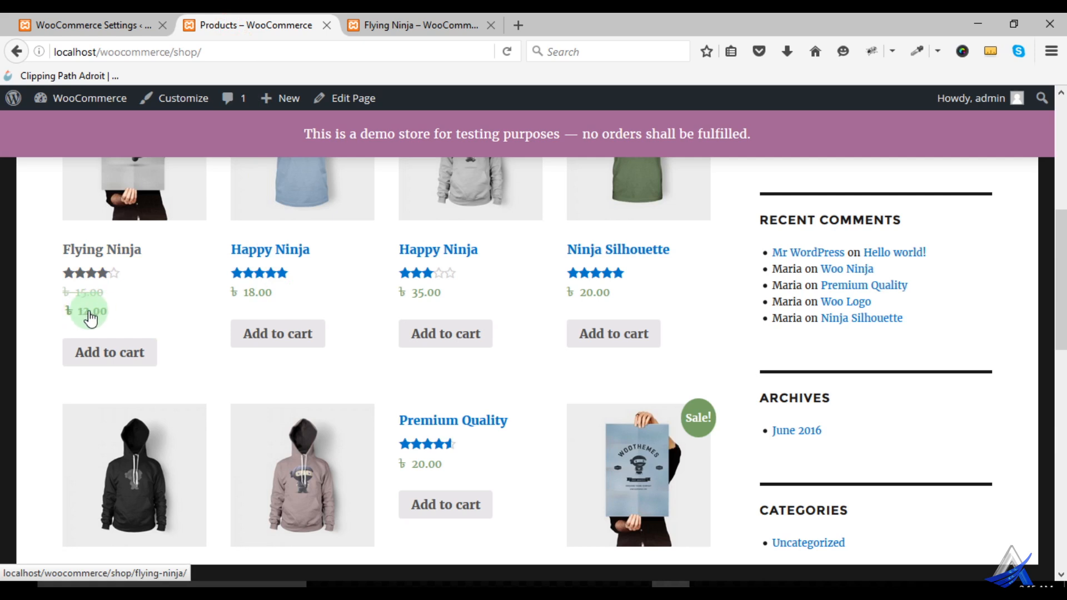
pyautogui.click(84, 29)
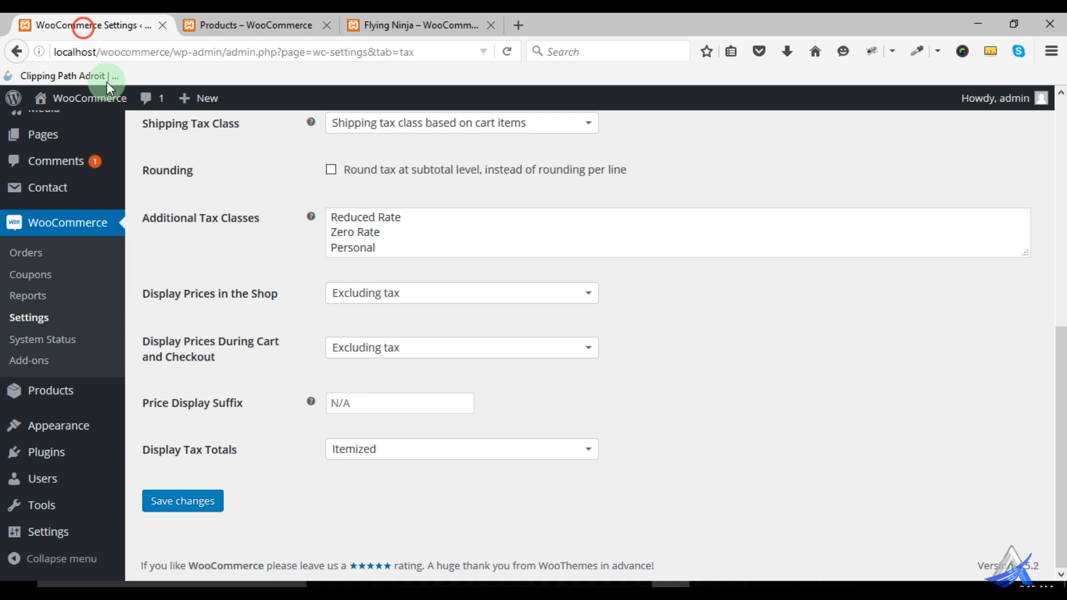
pyautogui.click(367, 293)
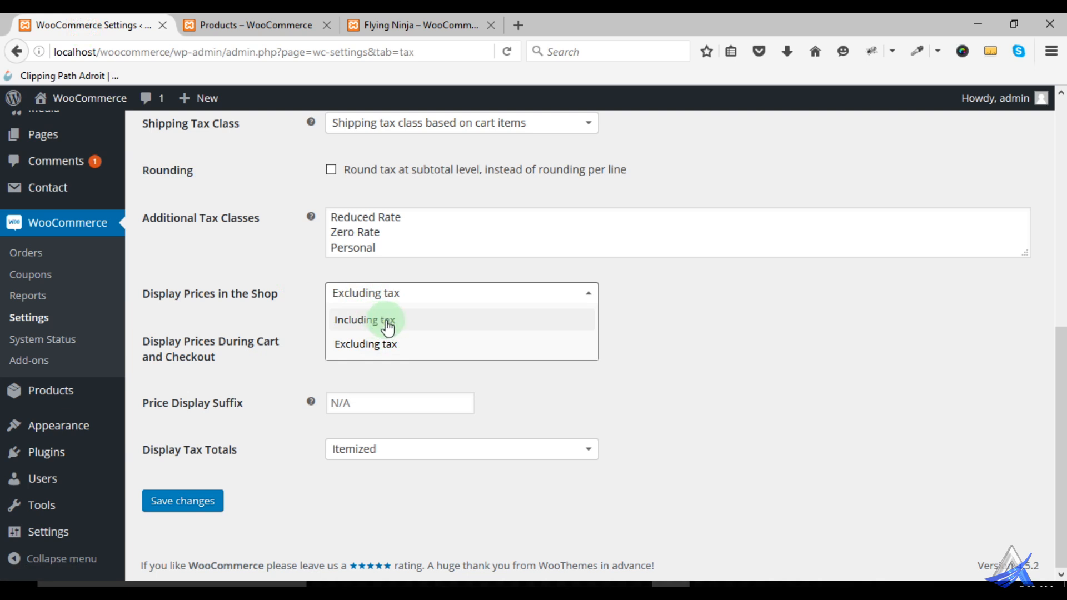
pyautogui.click(684, 337)
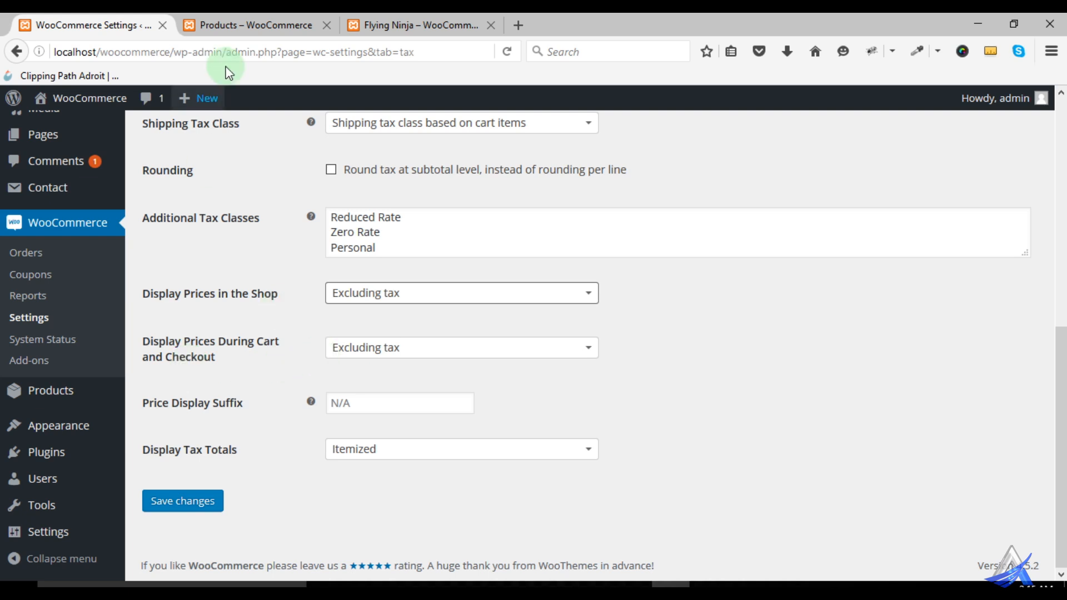
pyautogui.click(247, 23)
# - Return to the tax settings and set the price display during cart and checkout to Including tax
pyautogui.click(94, 23)
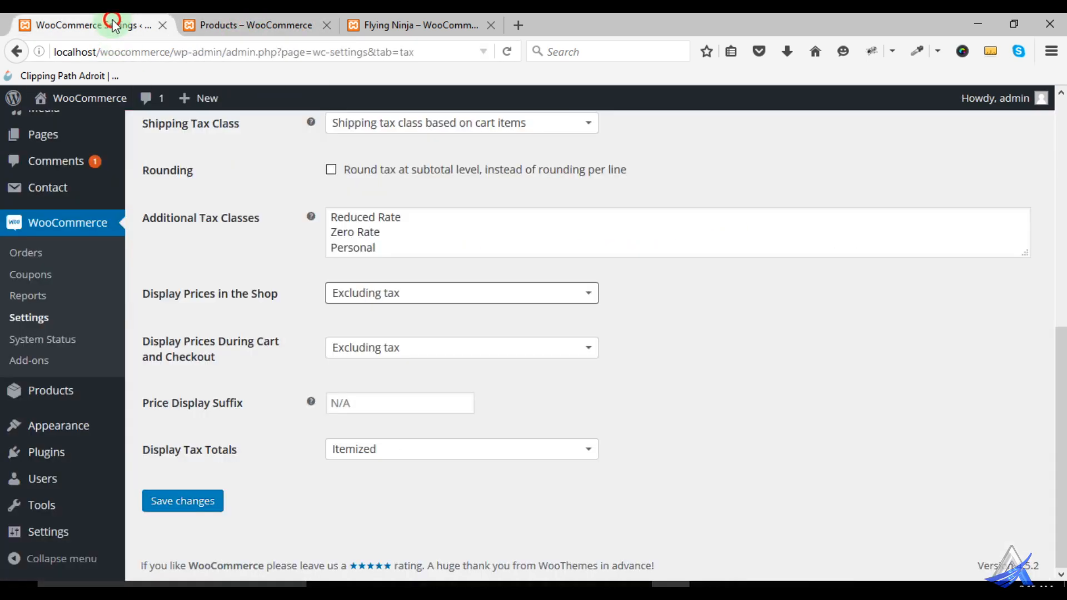
pyautogui.click(361, 348)
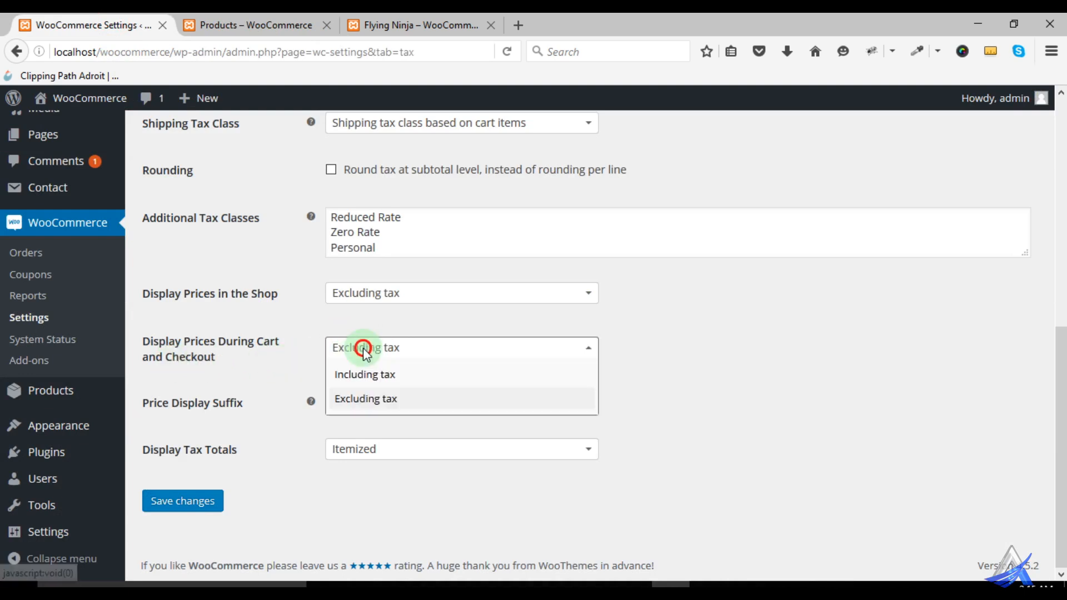
pyautogui.click(366, 378)
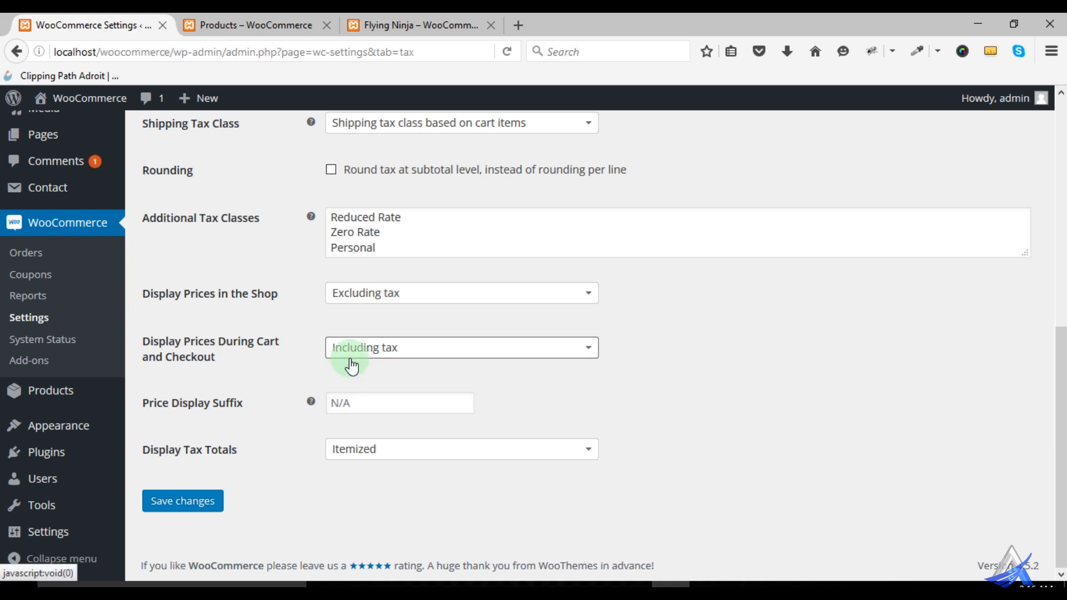
# - Check the shop page's prices and try "in vat" as the price display suffix in the tax settings
pyautogui.moveTo(310, 402)
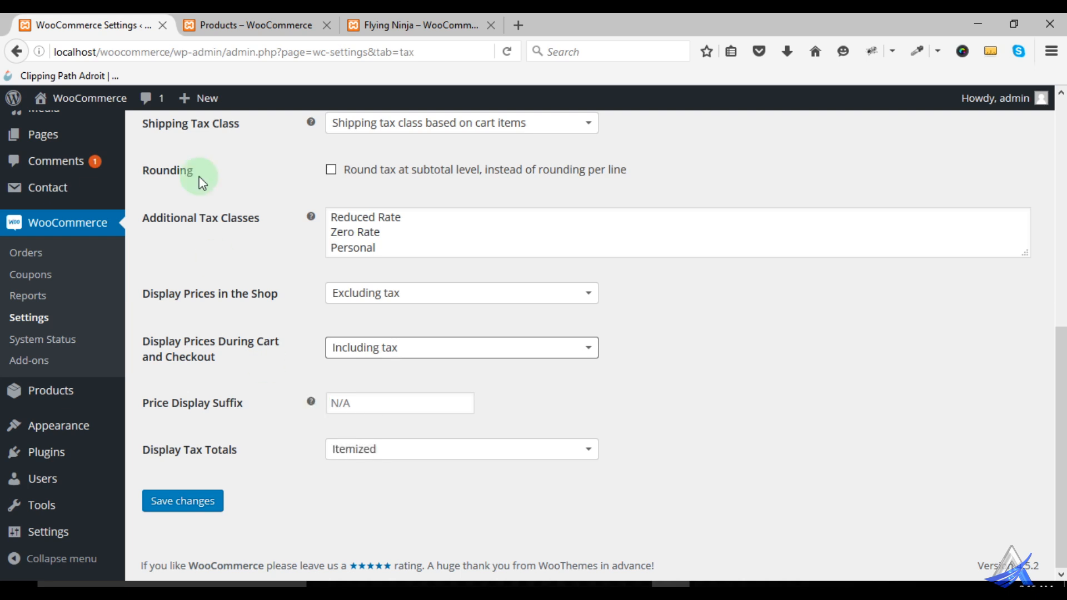
pyautogui.click(247, 25)
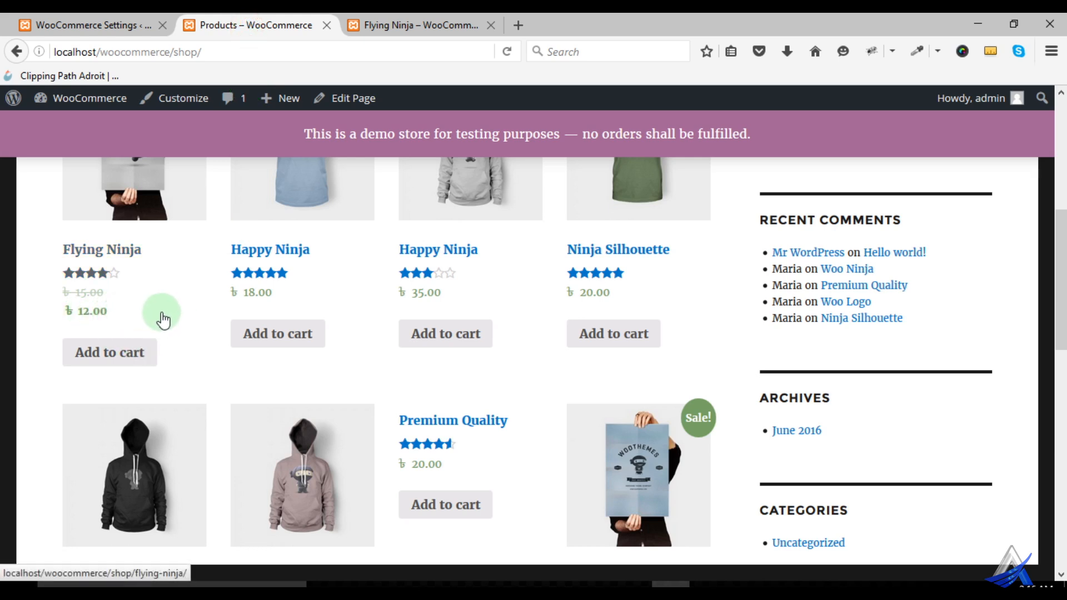
pyautogui.click(73, 23)
pyautogui.click(352, 403)
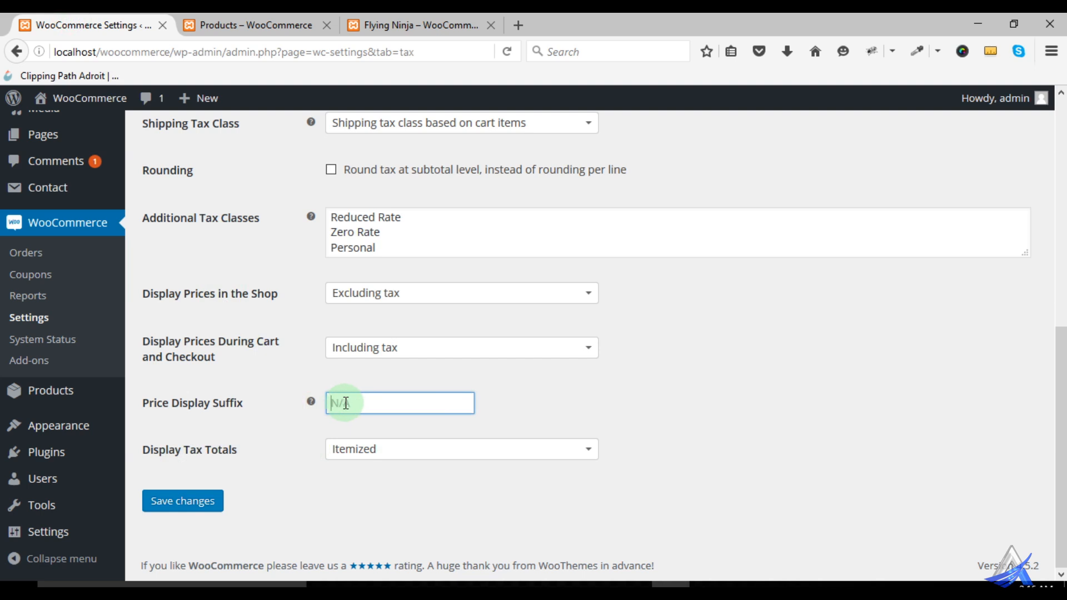
pyautogui.write('in vat')
pyautogui.moveTo(363, 402); pyautogui.dragTo(305, 406)
pyautogui.press('BackSpace')
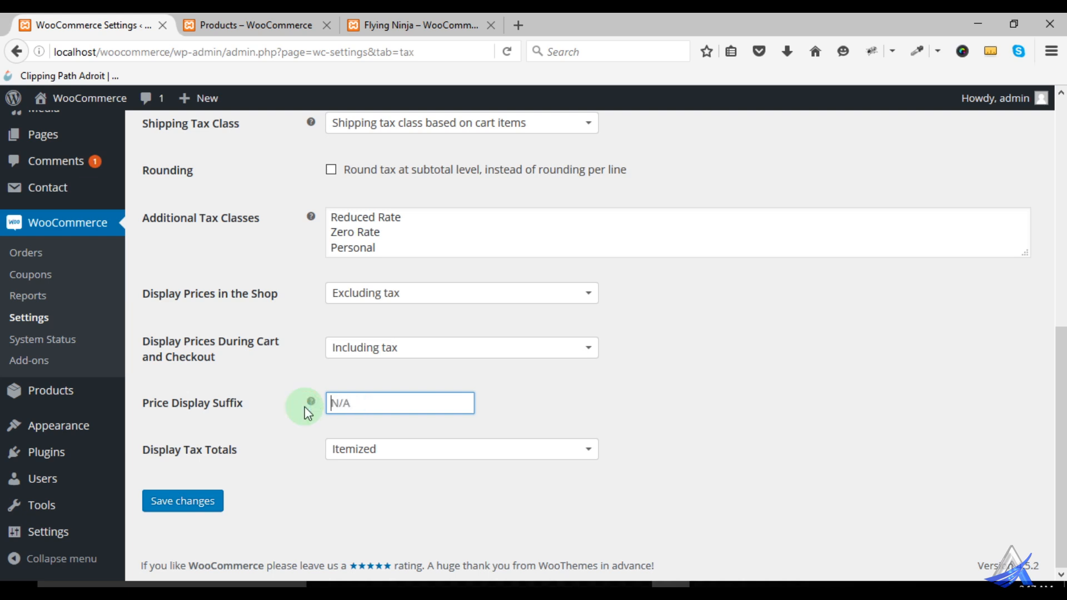
# - Check the choices for displaying tax totals, keep Itemized with an empty price display suffix, and save the tax settings
pyautogui.click(376, 392)
pyautogui.click(351, 449)
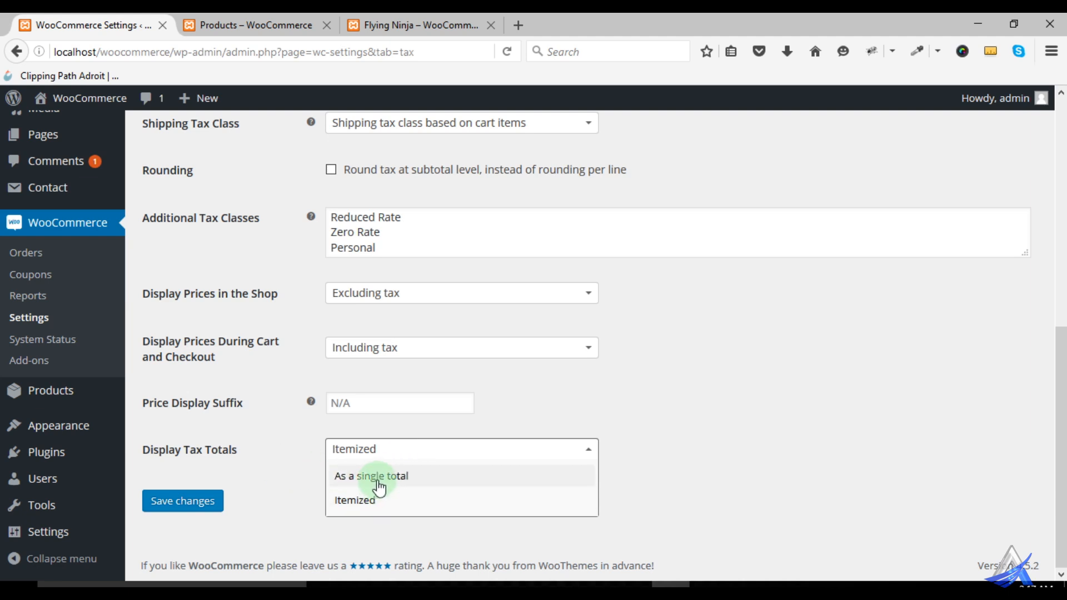
pyautogui.click(299, 465)
pyautogui.click(202, 503)
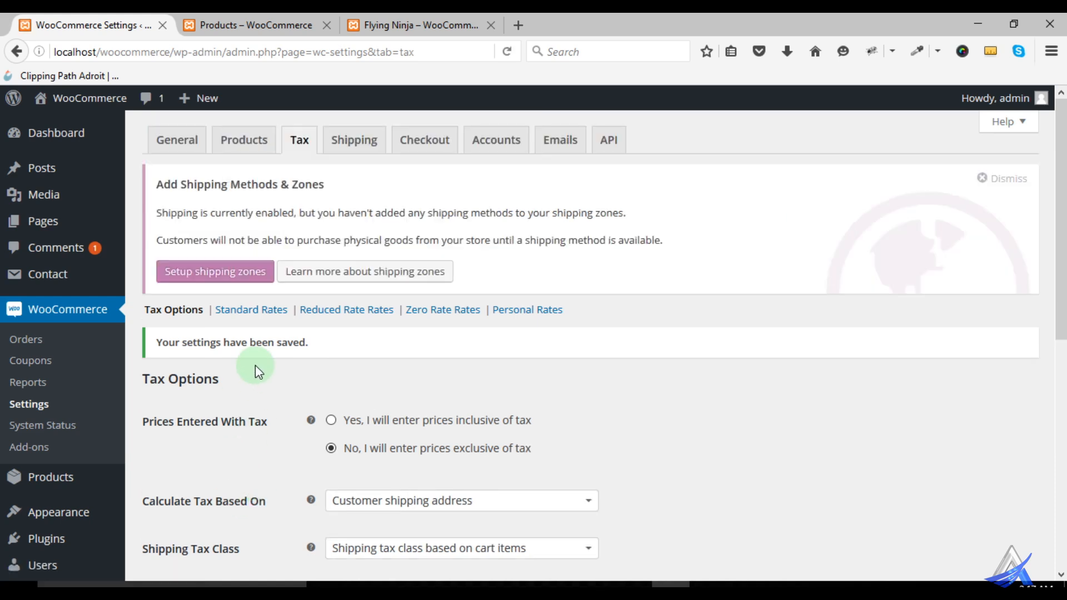
# - Insert a row in the Standard tax rates and set its rate to 1 %
pyautogui.scroll(-2, 256, 334)
pyautogui.click(261, 222)
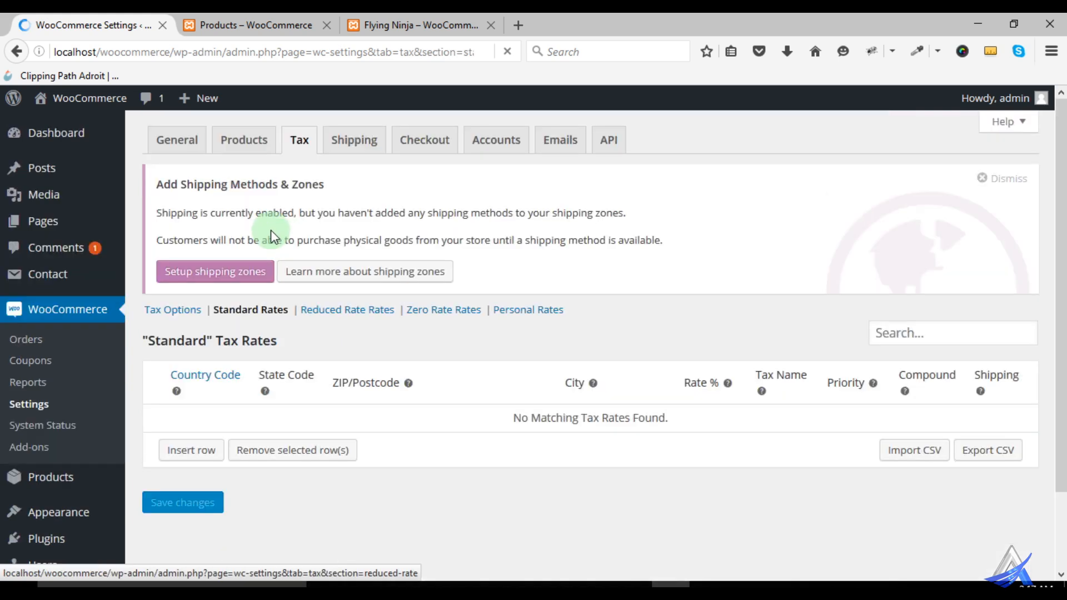
pyautogui.scroll(-2, 318, 362)
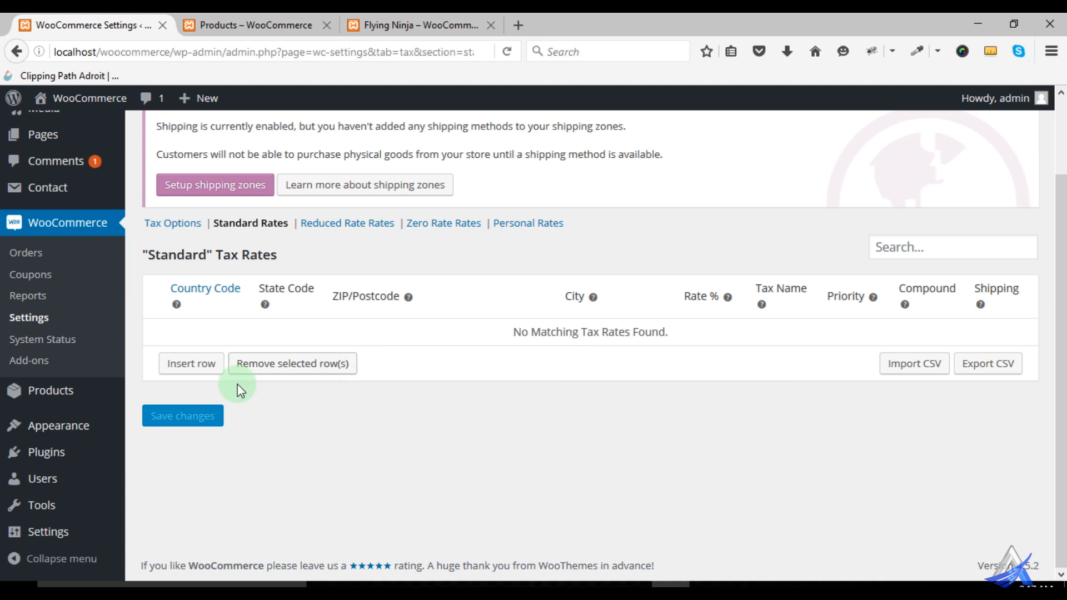
pyautogui.click(181, 365)
pyautogui.scroll(2, 222, 377)
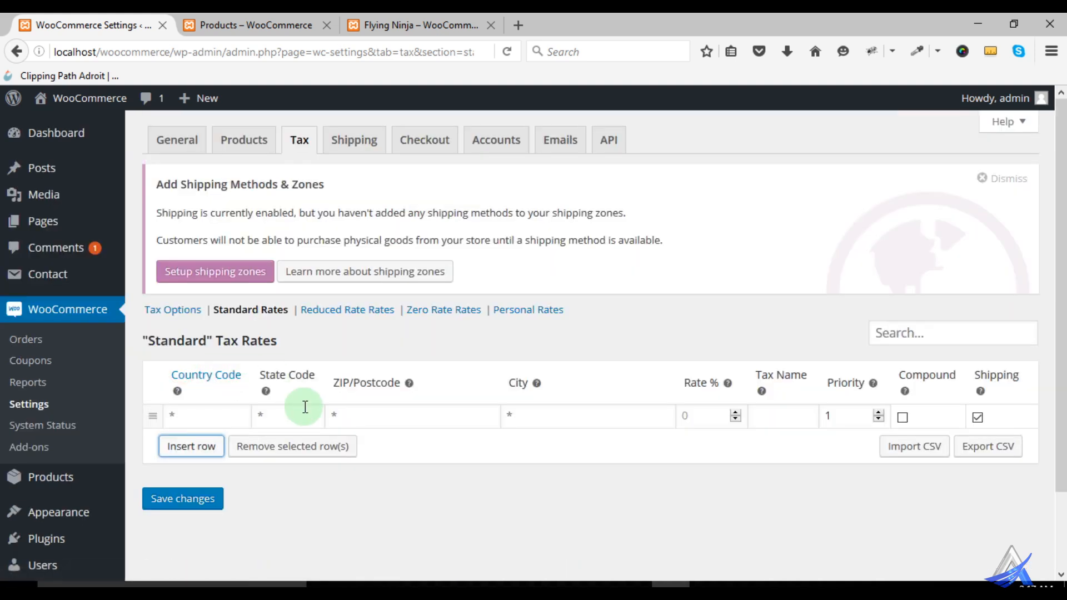
pyautogui.scroll(-2, 184, 365)
pyautogui.click(178, 328)
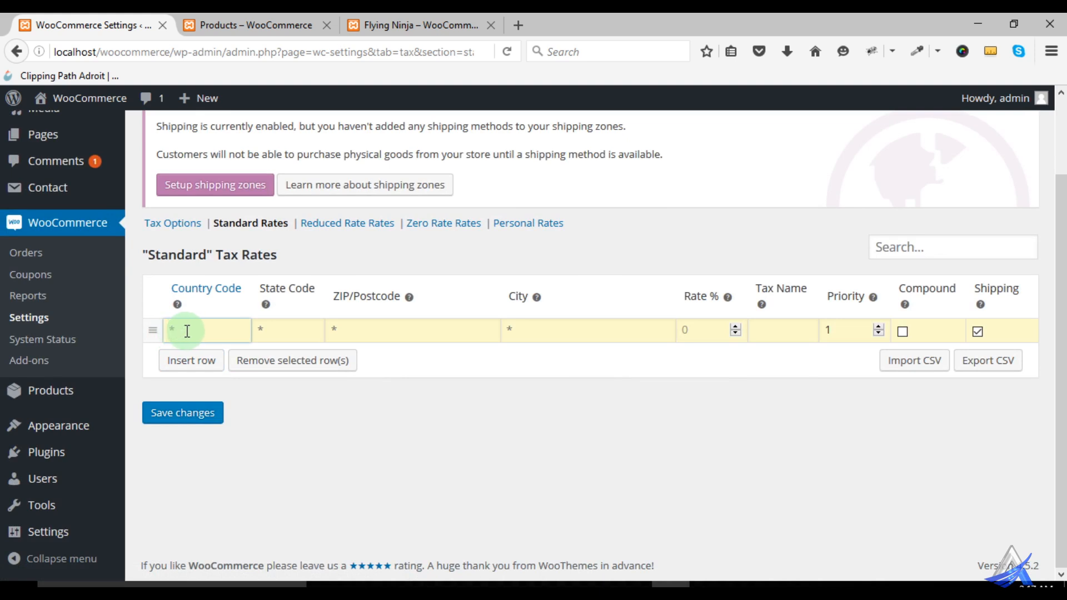
pyautogui.click(679, 332)
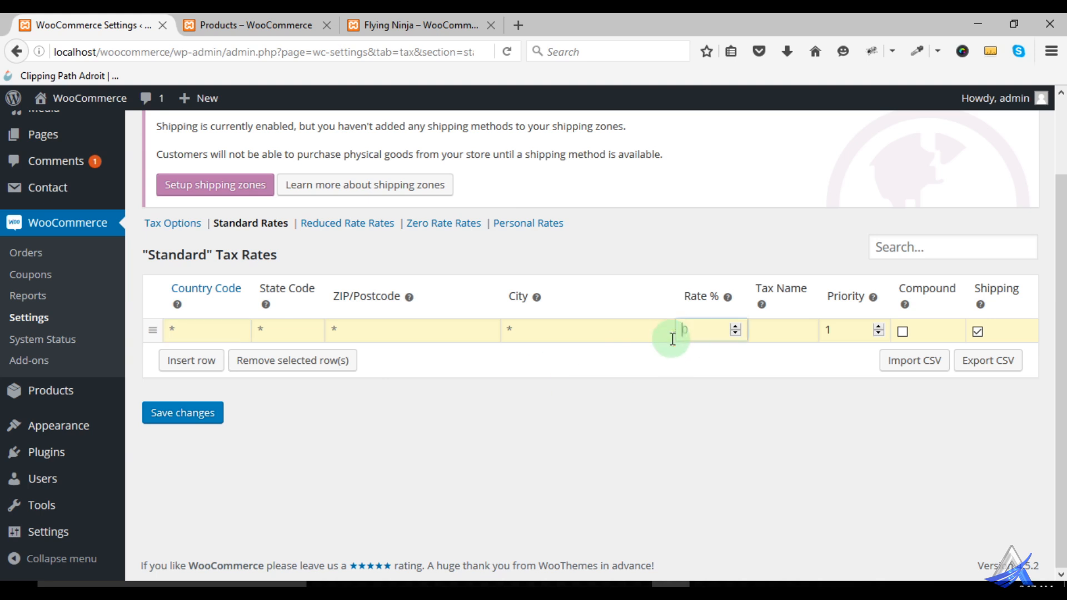
pyautogui.write('1')
# - Open the linked ISO 3166-1 country code list in a new tab and copy the two-letter code for Bangladesh
pyautogui.click(178, 328)
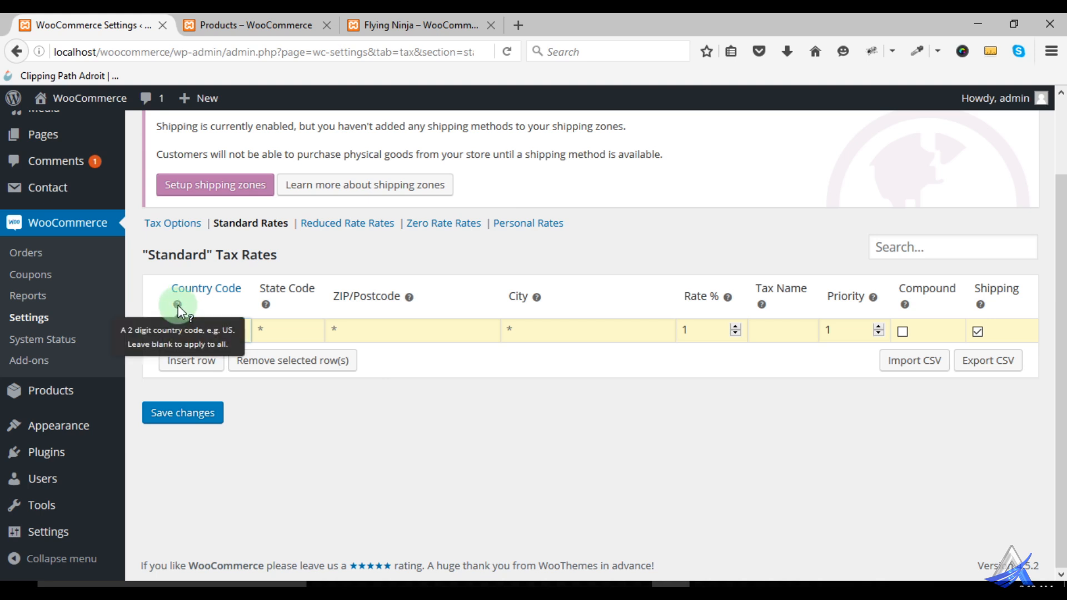
pyautogui.rightClick(212, 290)
pyautogui.click(220, 297)
pyautogui.click(239, 24)
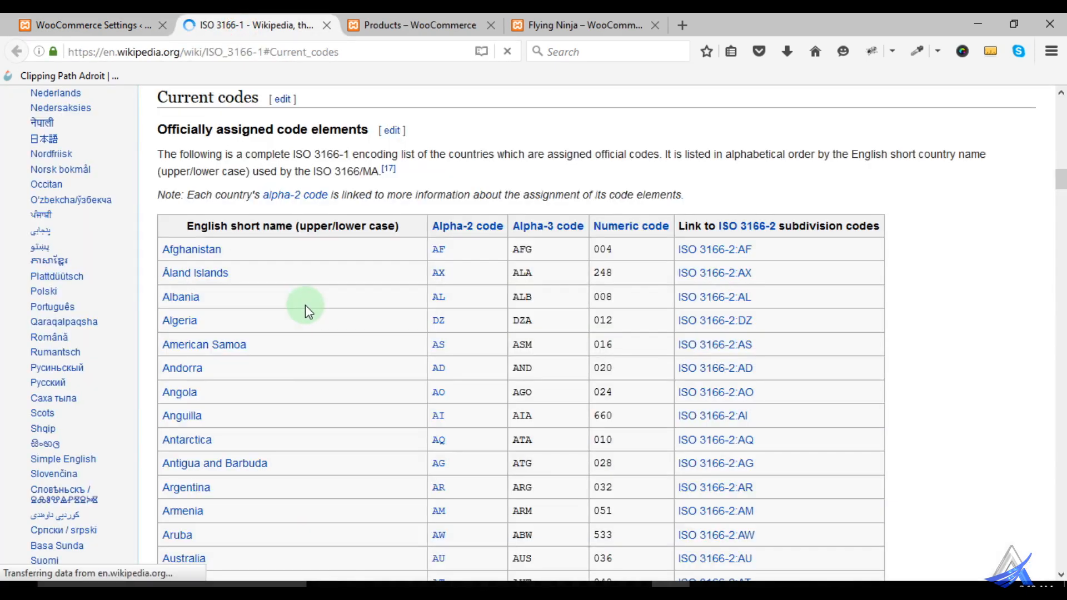
pyautogui.scroll(-2, 456, 239)
pyautogui.scroll(-1, 457, 239)
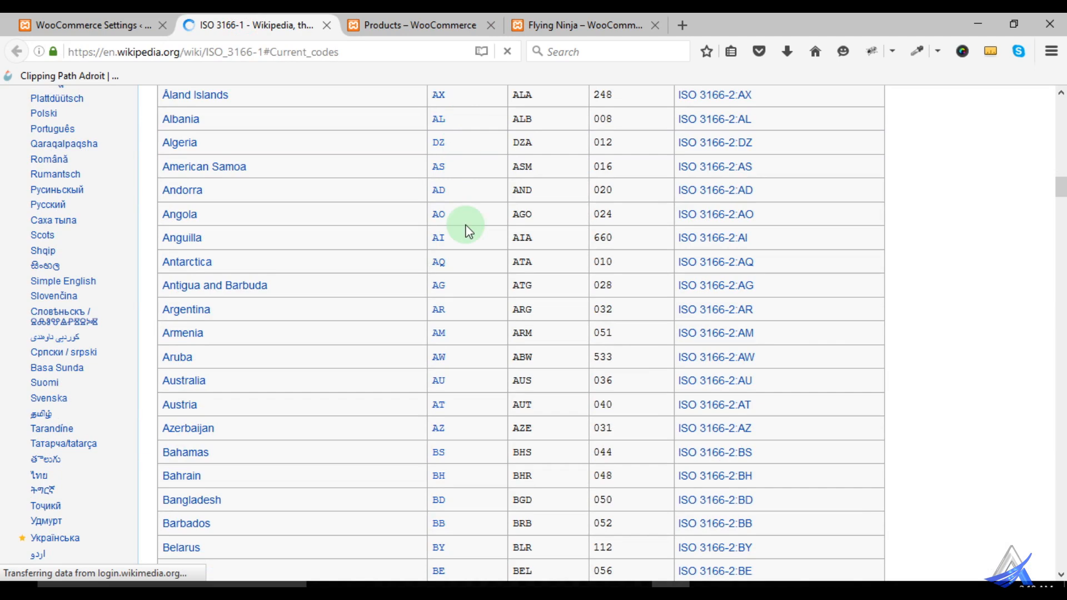
pyautogui.scroll(3, 462, 159)
pyautogui.scroll(-6, 450, 347)
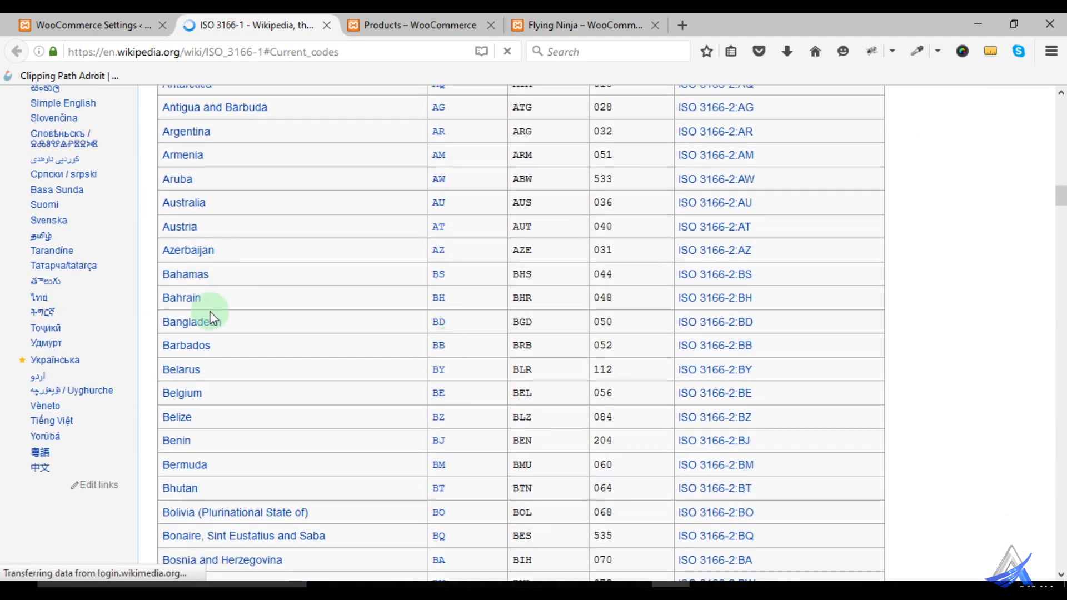
pyautogui.click(431, 325)
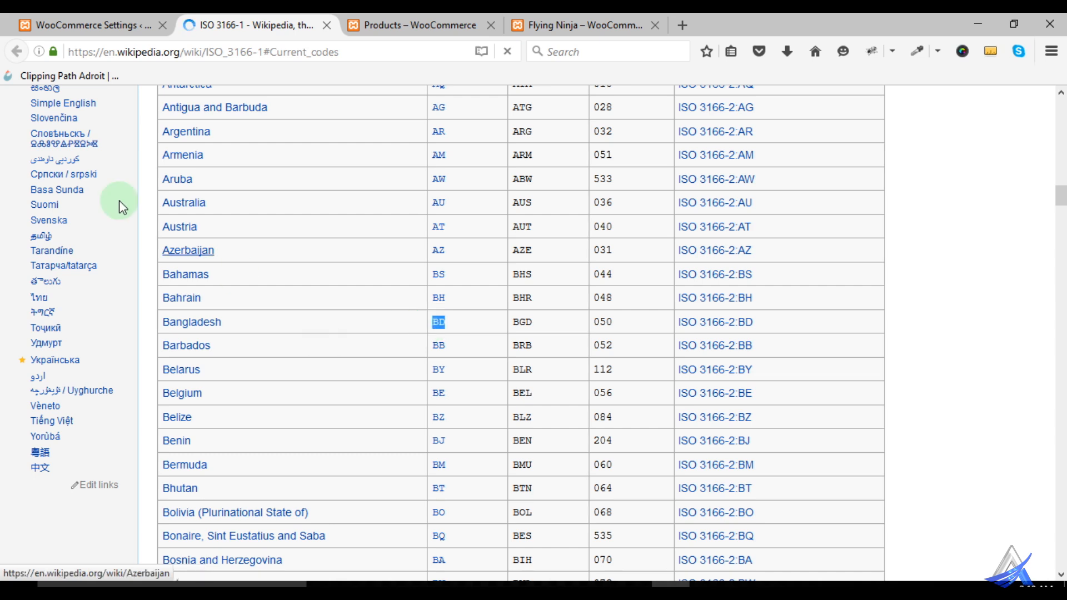
# - Back in the Standard tax rates, set the row's country code to BD and its state code, postcode and city to *
pyautogui.click(86, 25)
pyautogui.click(212, 331)
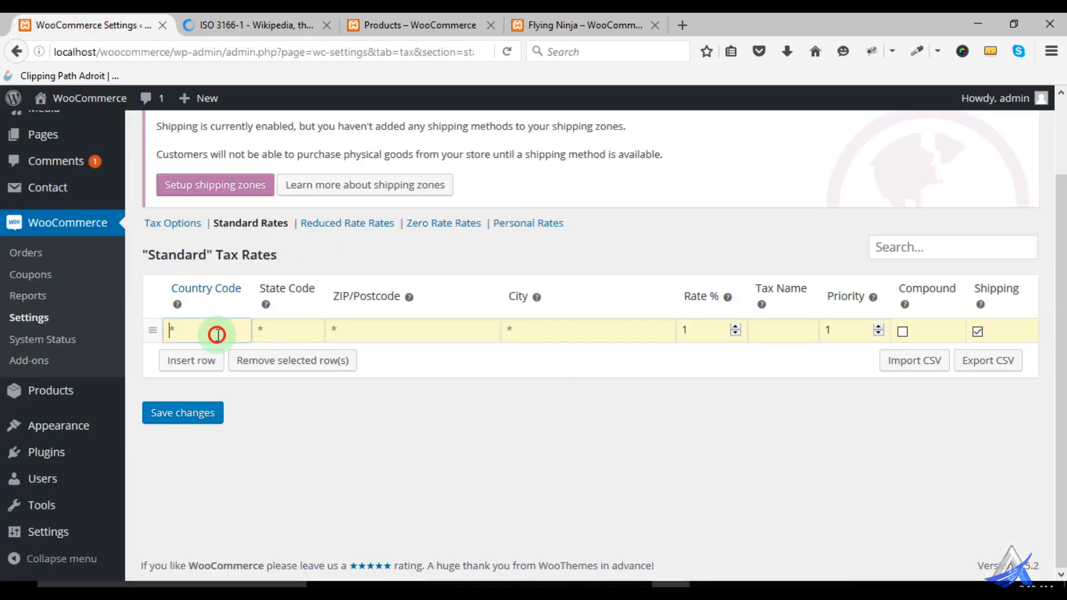
pyautogui.write('BD')
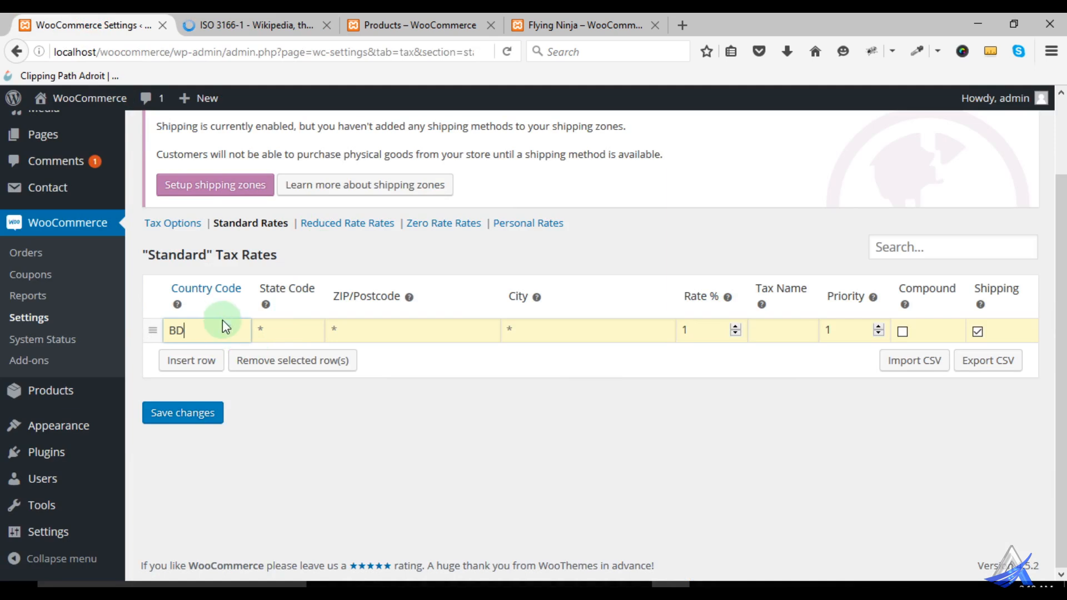
pyautogui.click(271, 333)
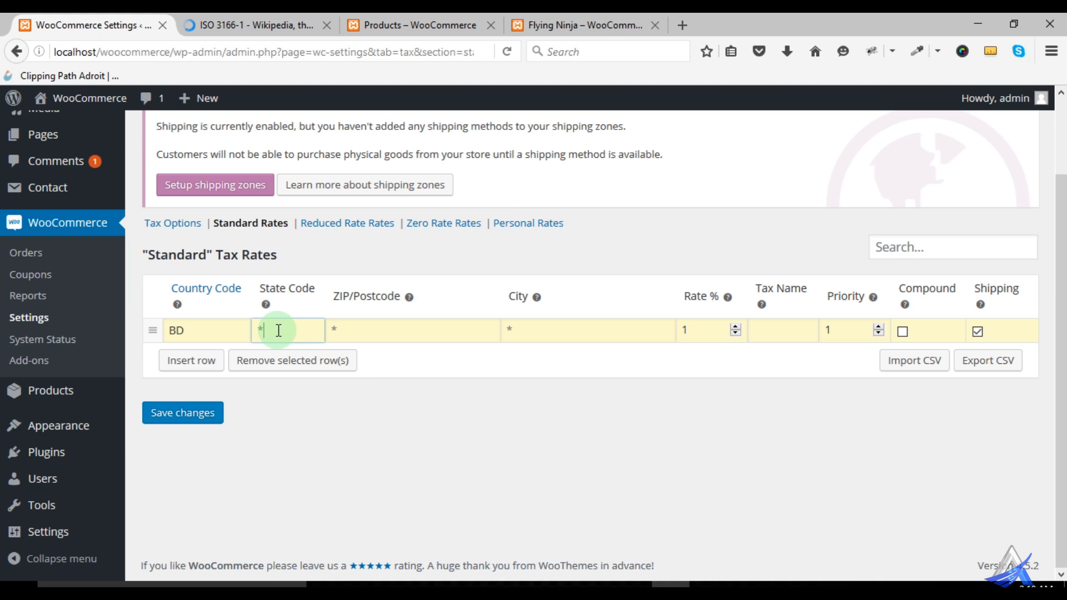
pyautogui.click(355, 333)
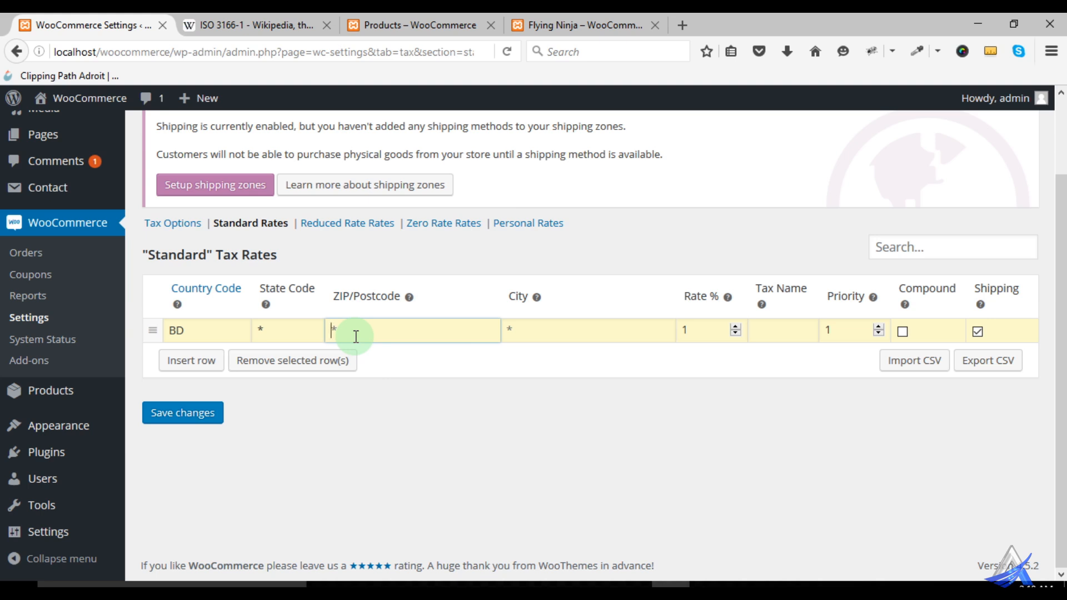
pyautogui.write('*')
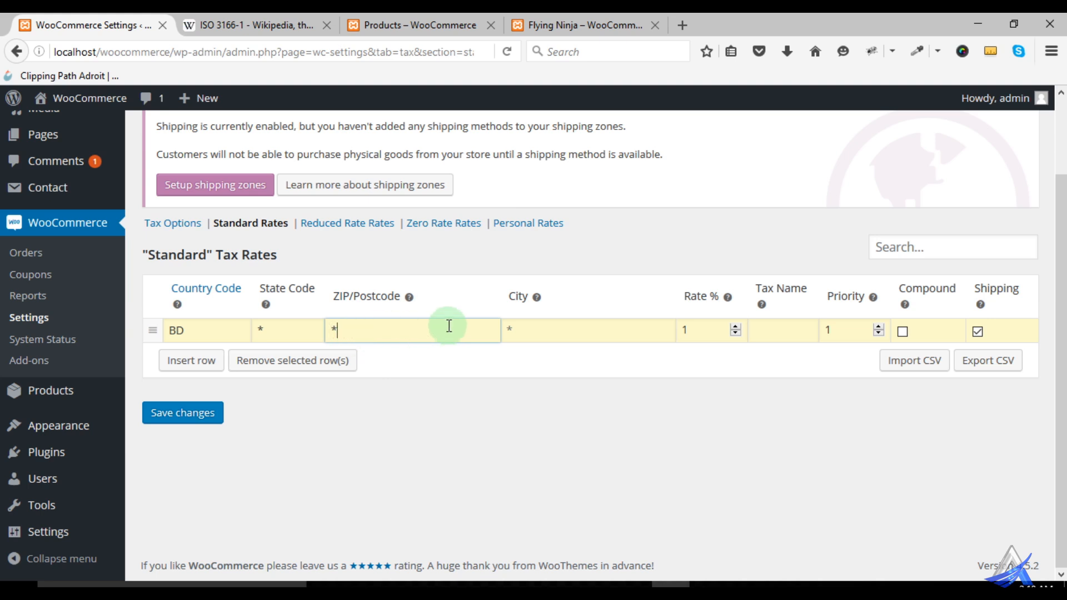
pyautogui.click(525, 330)
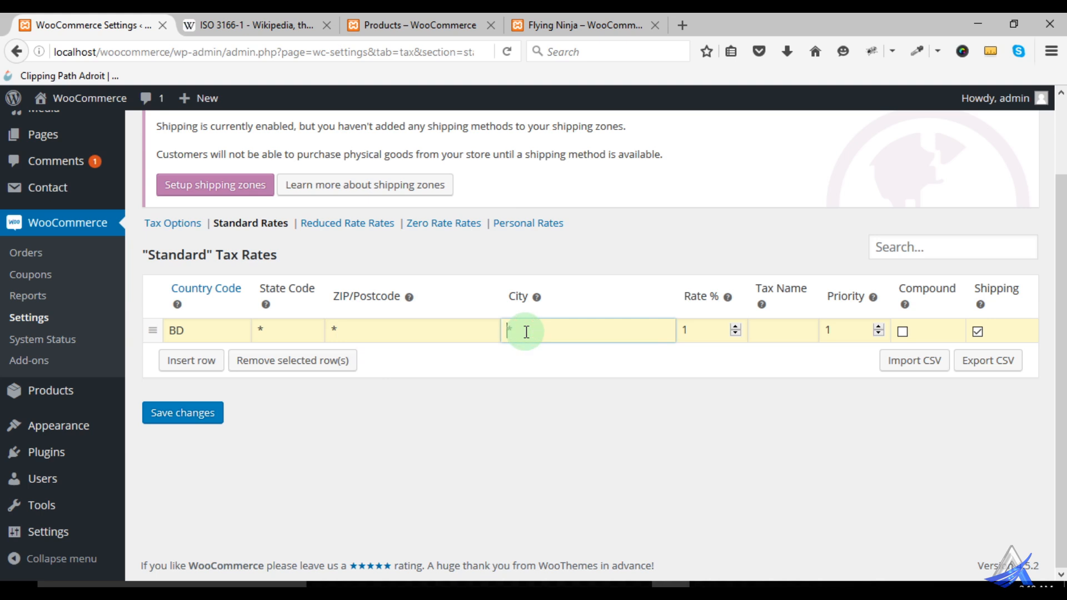
pyautogui.write('*')
pyautogui.moveTo(536, 296)
pyautogui.click(765, 331)
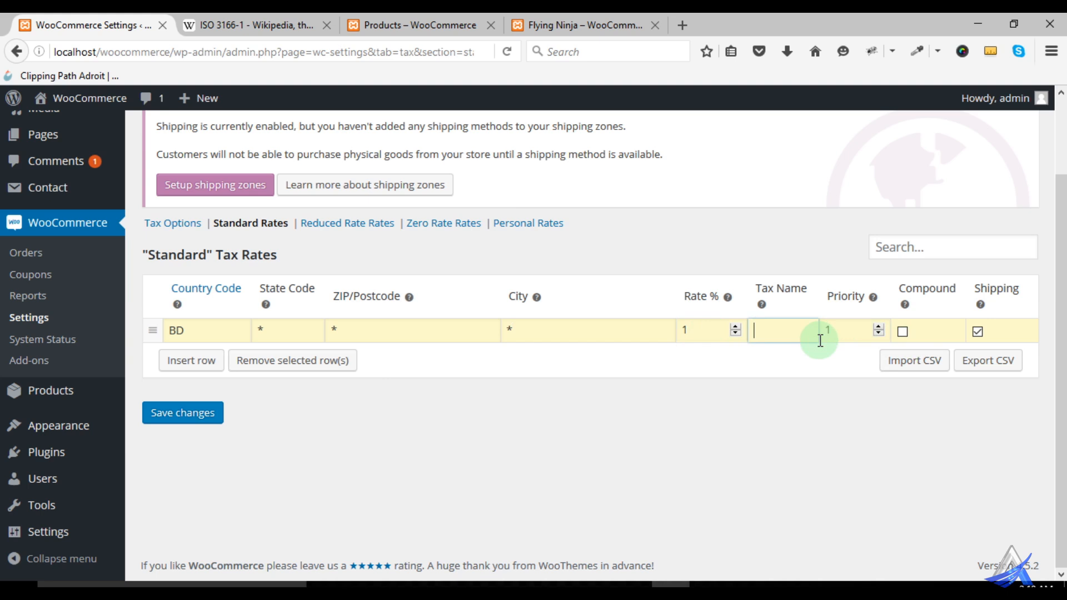
# - Insert a second row in the Standard tax rates and copy the country code BD from the first row into it
pyautogui.moveTo(904, 306)
pyautogui.click(191, 374)
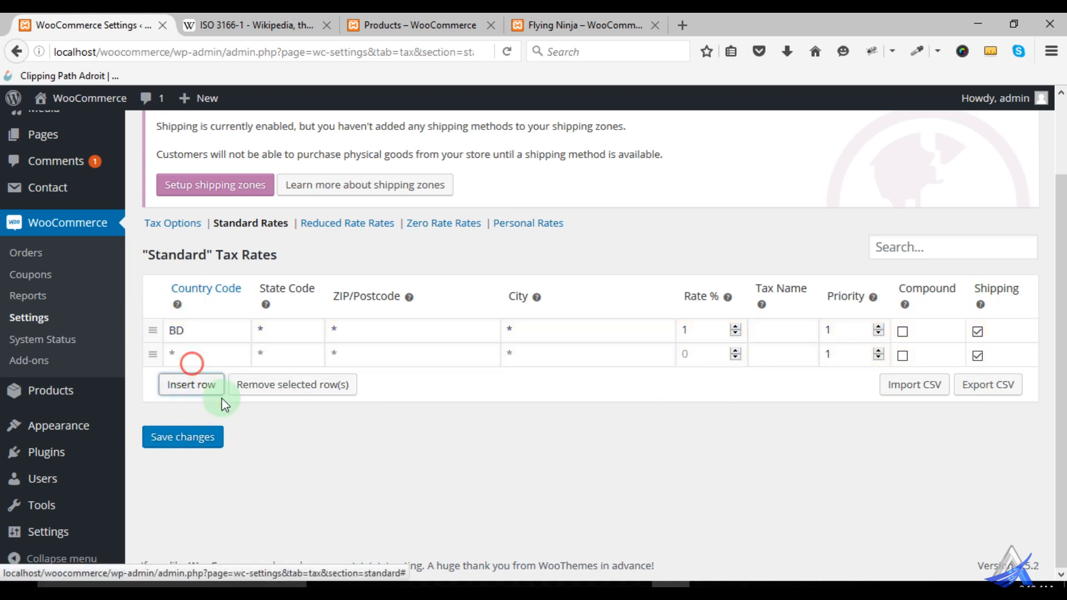
pyautogui.scroll(3, 195, 400)
pyautogui.click(181, 417)
pyautogui.doubleClick(182, 417)
pyautogui.rightClick(174, 418)
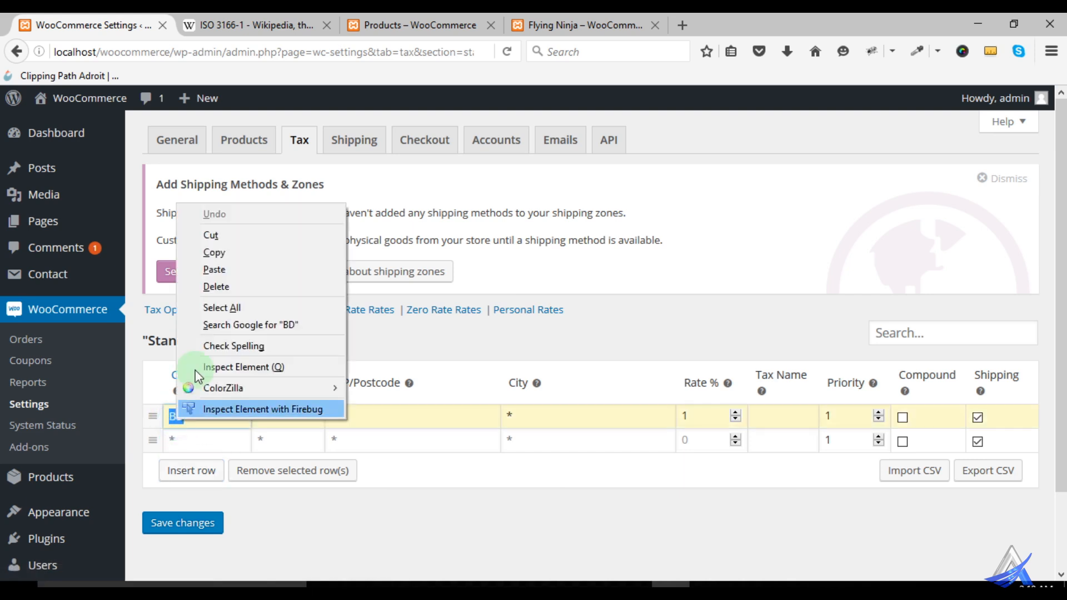
pyautogui.click(225, 254)
pyautogui.click(185, 441)
pyautogui.rightClick(190, 435)
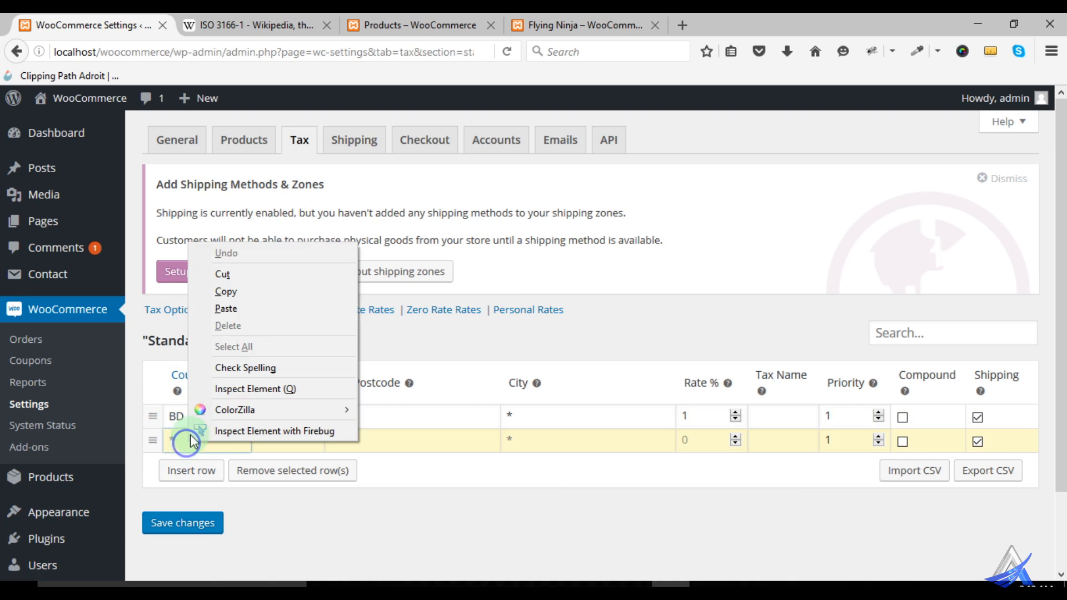
pyautogui.click(234, 308)
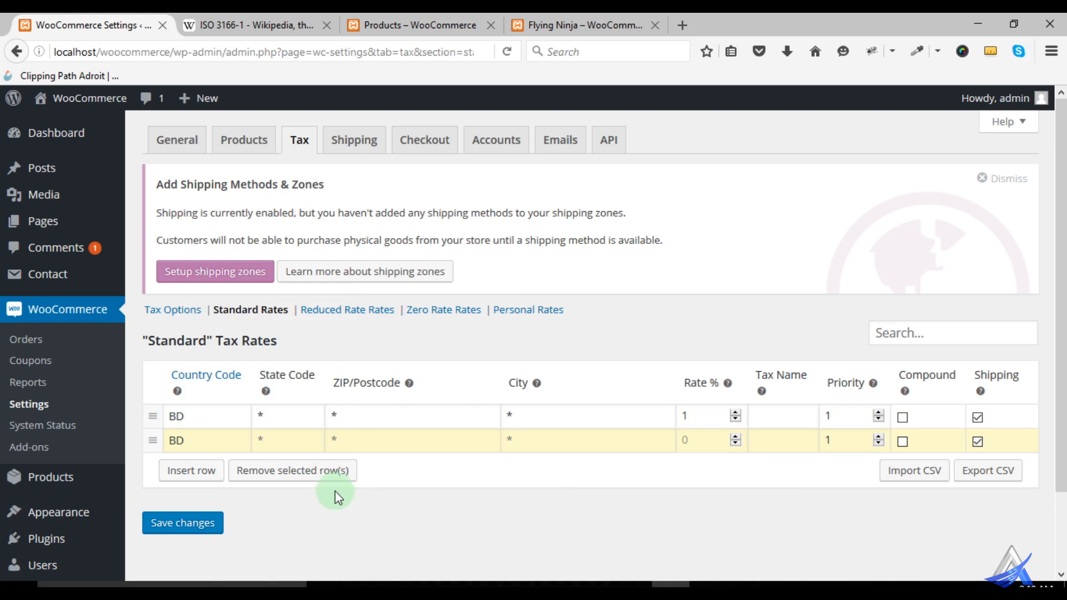
# - Check the tax name fields of both rows and set the second row's priority to 2
pyautogui.click(773, 417)
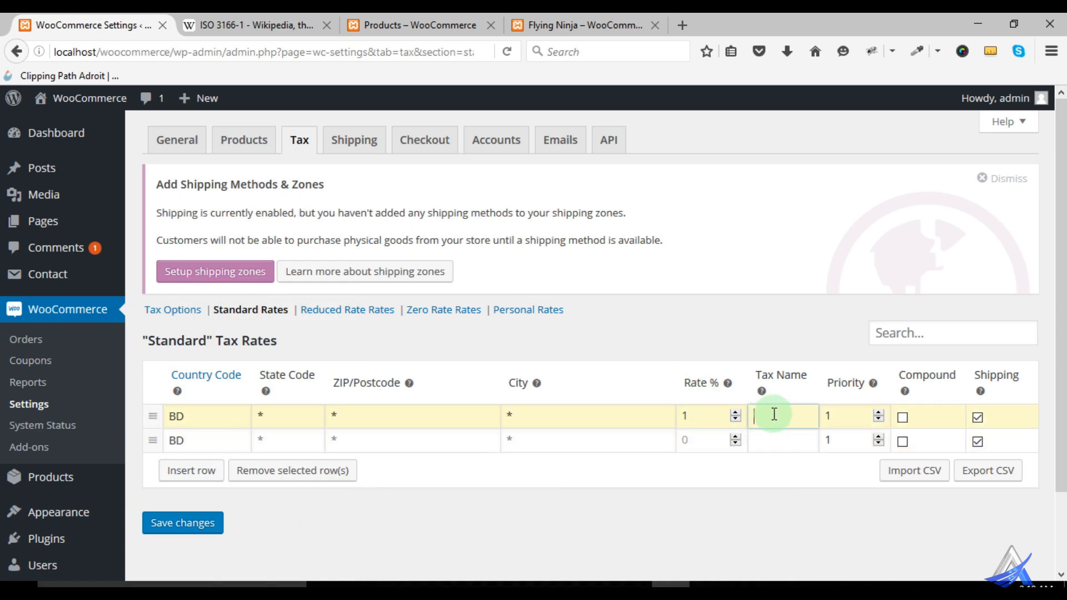
pyautogui.click(761, 437)
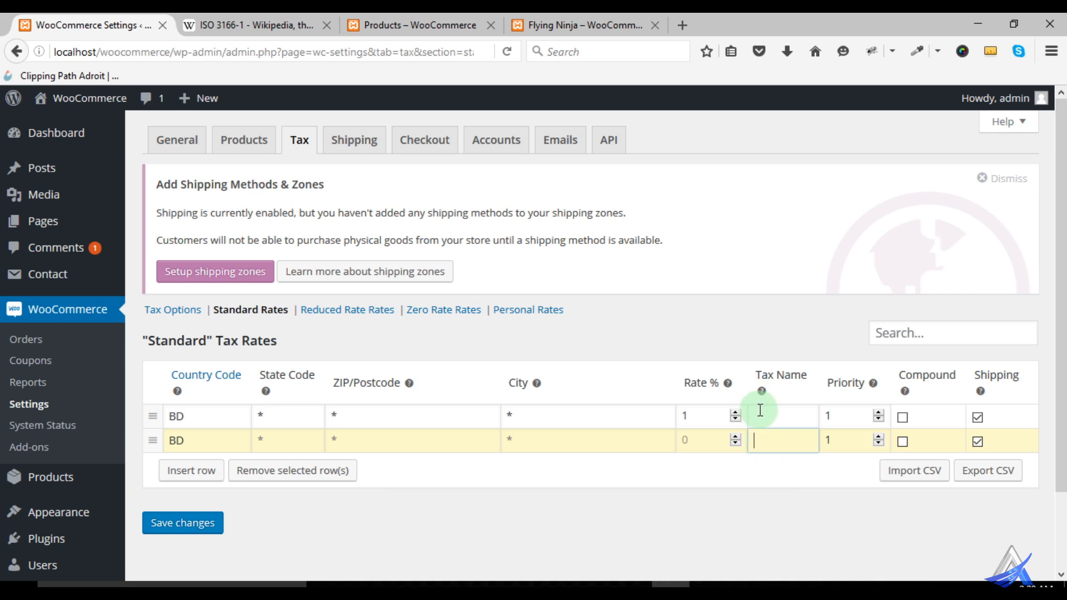
pyautogui.scroll(-1, 780, 434)
pyautogui.scroll(-2, 781, 434)
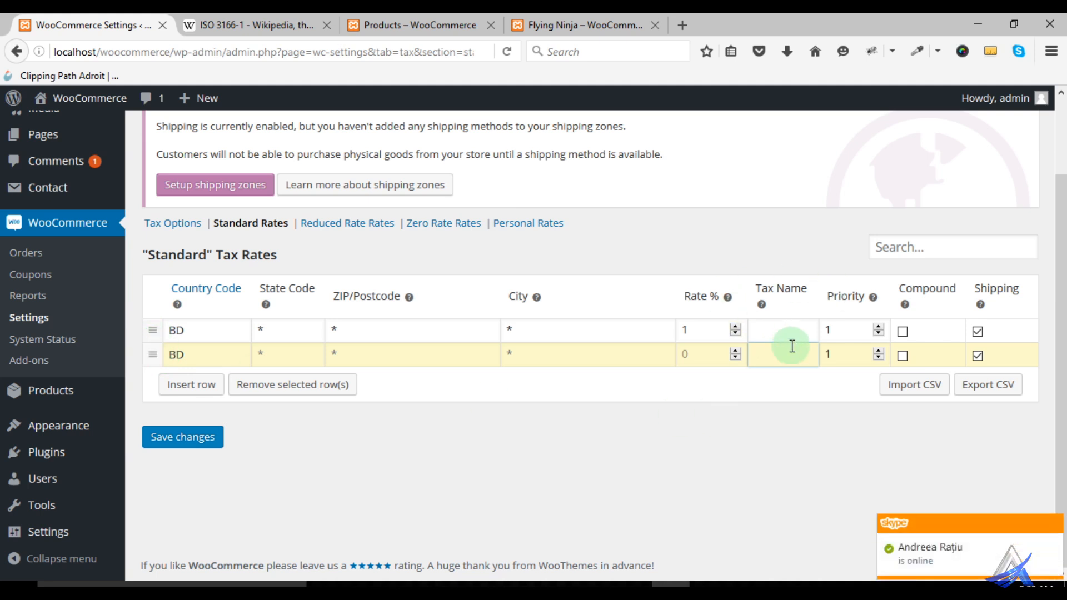
pyautogui.doubleClick(828, 329)
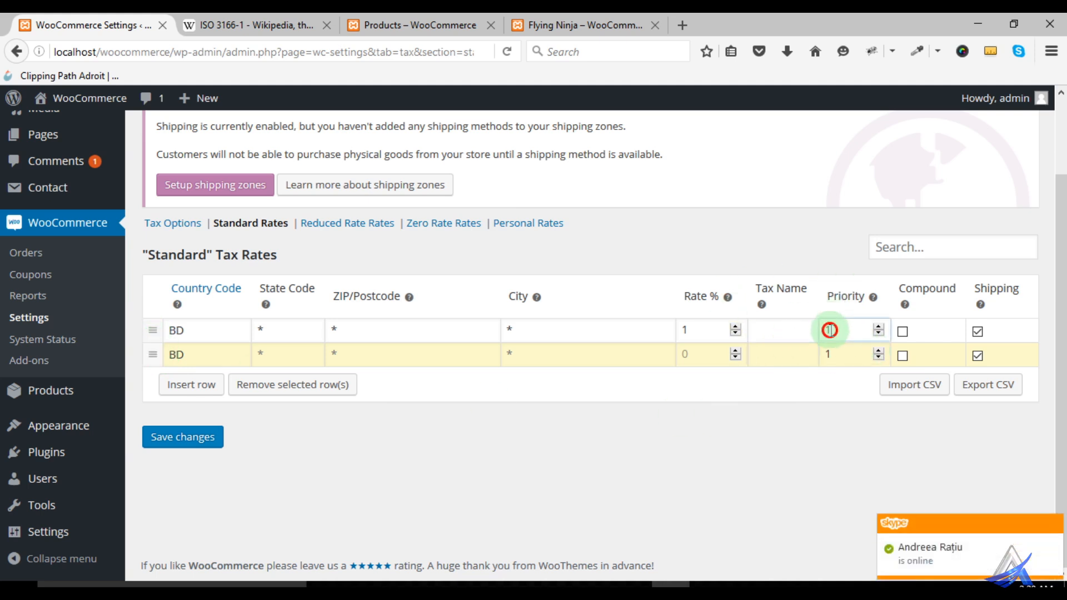
pyautogui.click(876, 350)
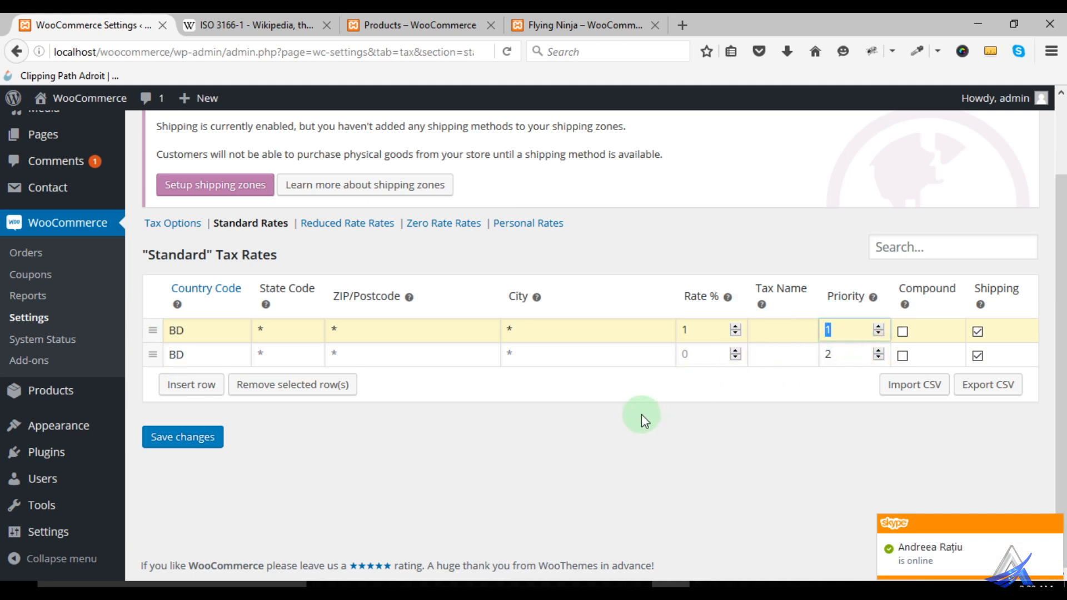
# - Set the second row's rate to 1.5 % and save the Standard tax rates
pyautogui.click(678, 354)
pyautogui.write('2')
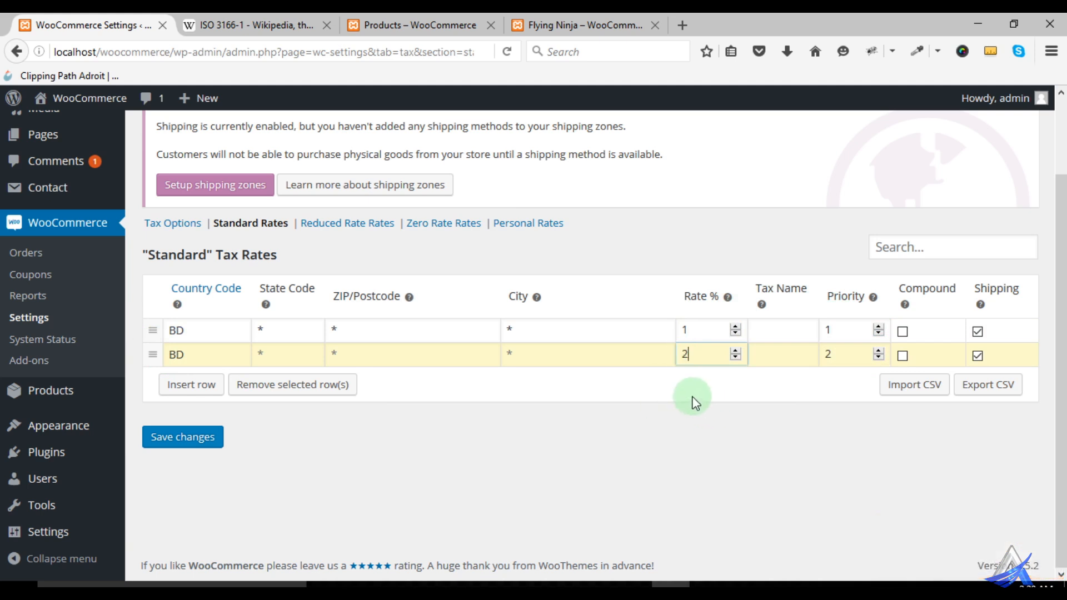
pyautogui.doubleClick(682, 353)
pyautogui.write('1.5')
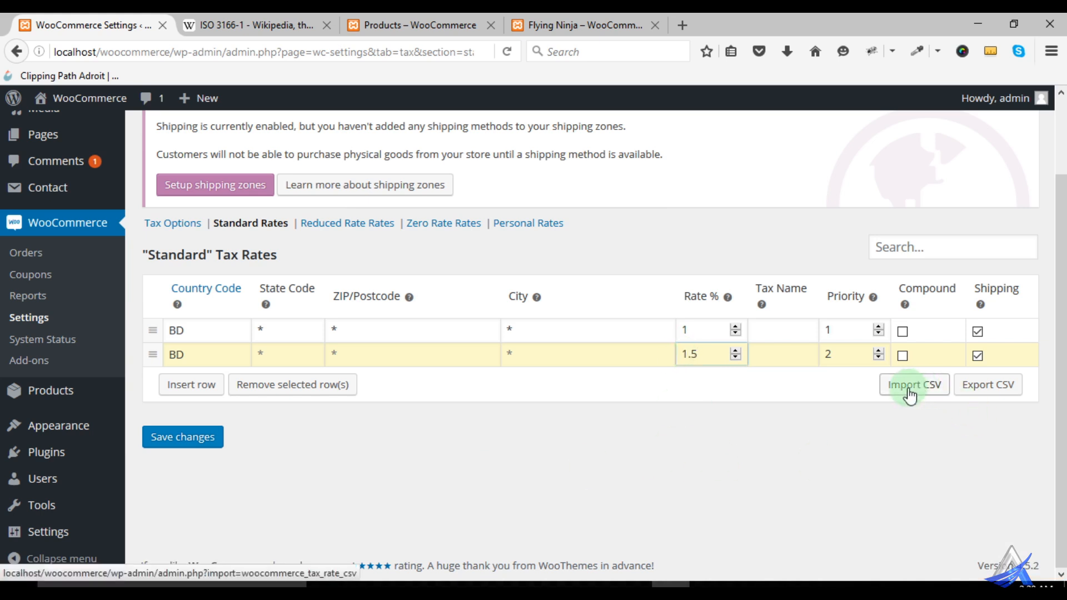
pyautogui.click(206, 442)
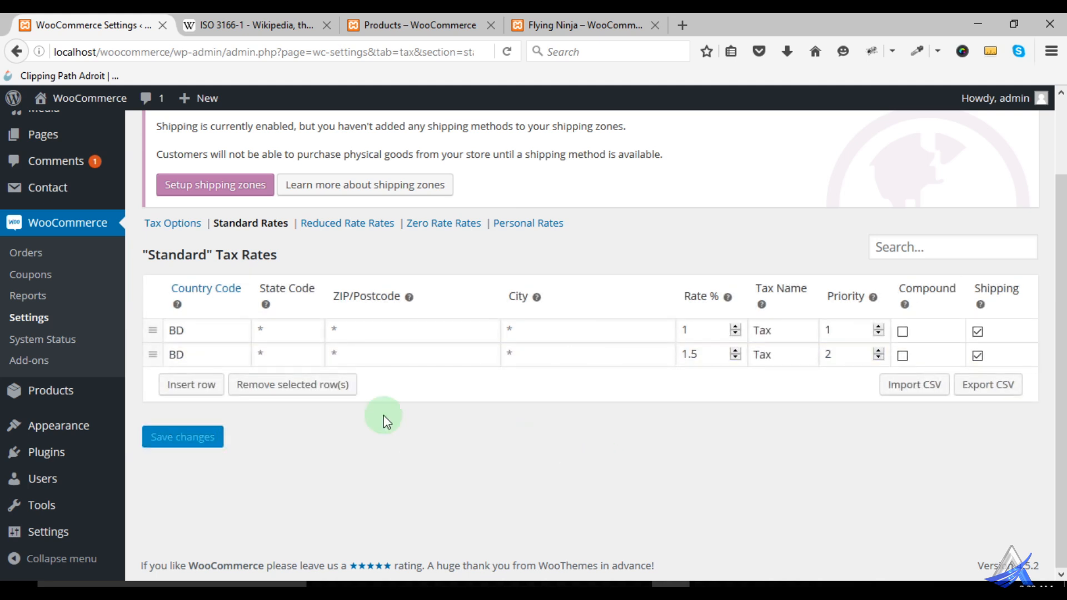
# - Look through the Reduced Rate, Zero Rate and Personal tax rate tables
pyautogui.click(331, 227)
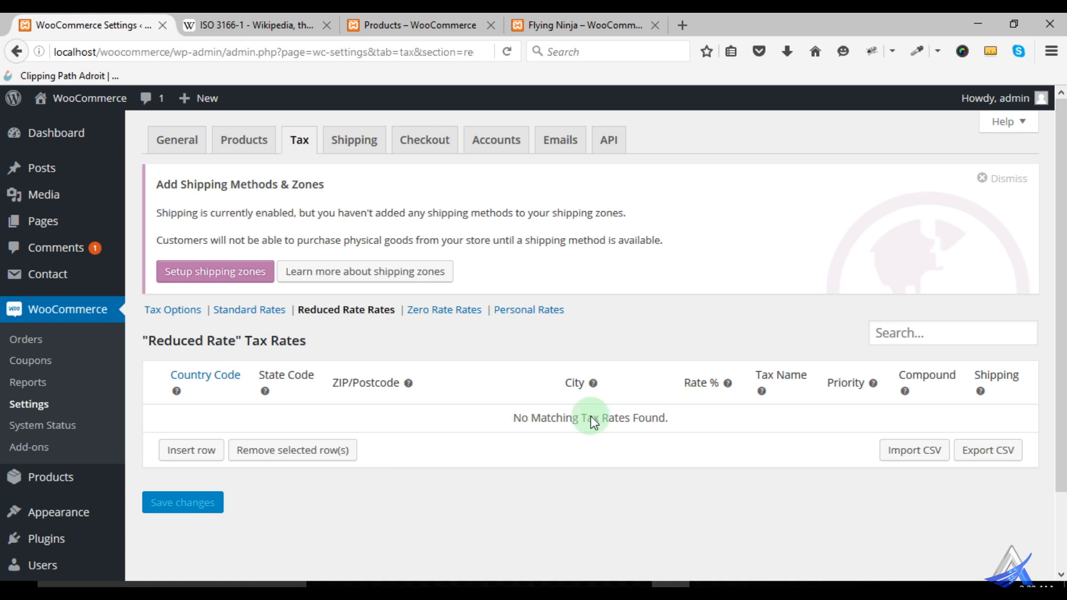
pyautogui.click(452, 311)
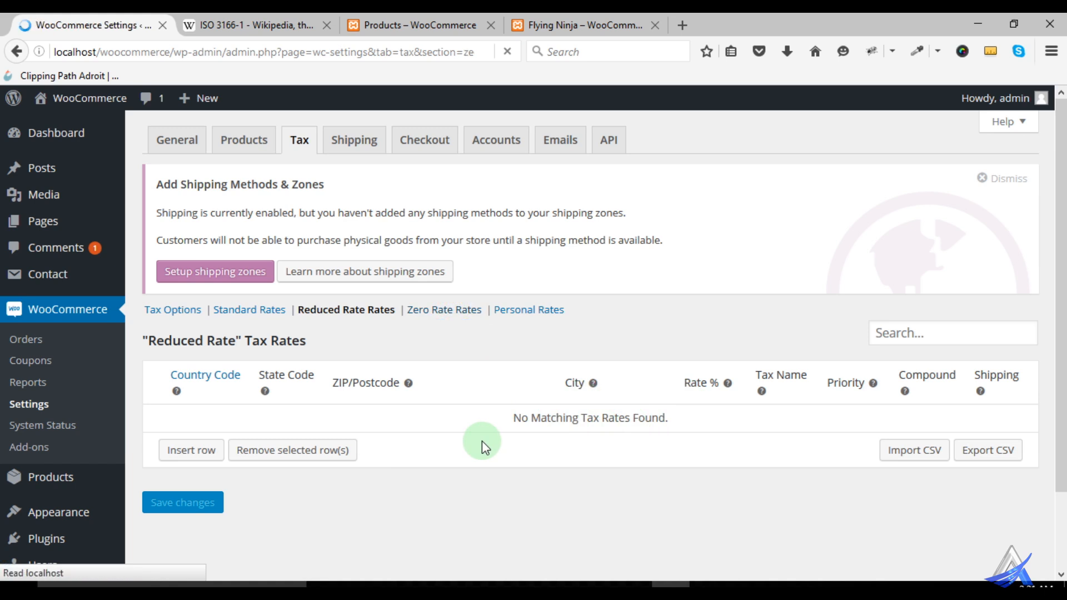
pyautogui.scroll(-3, 500, 445)
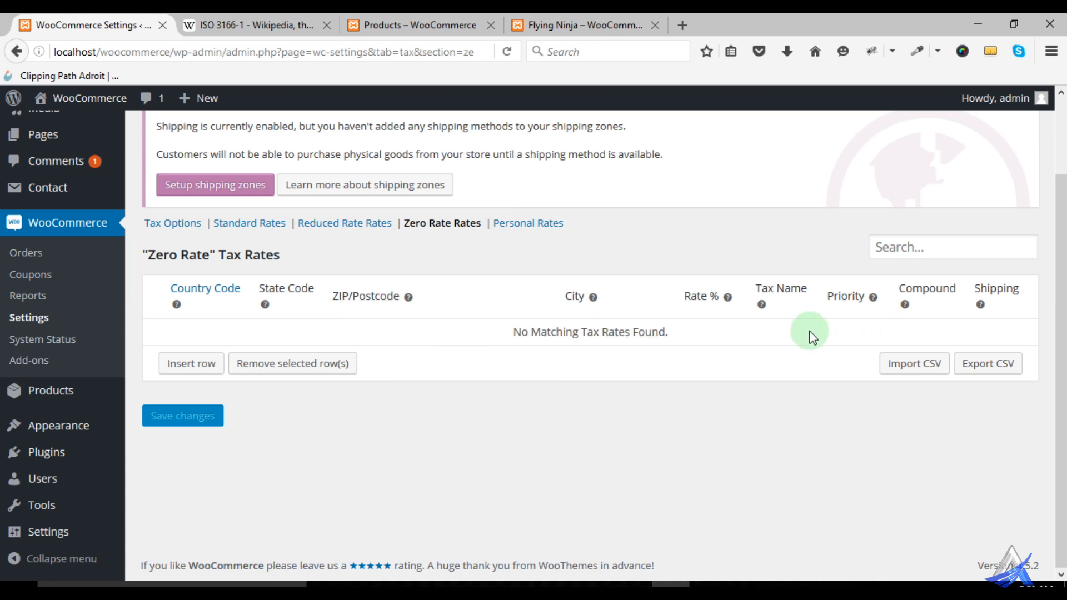
pyautogui.click(538, 228)
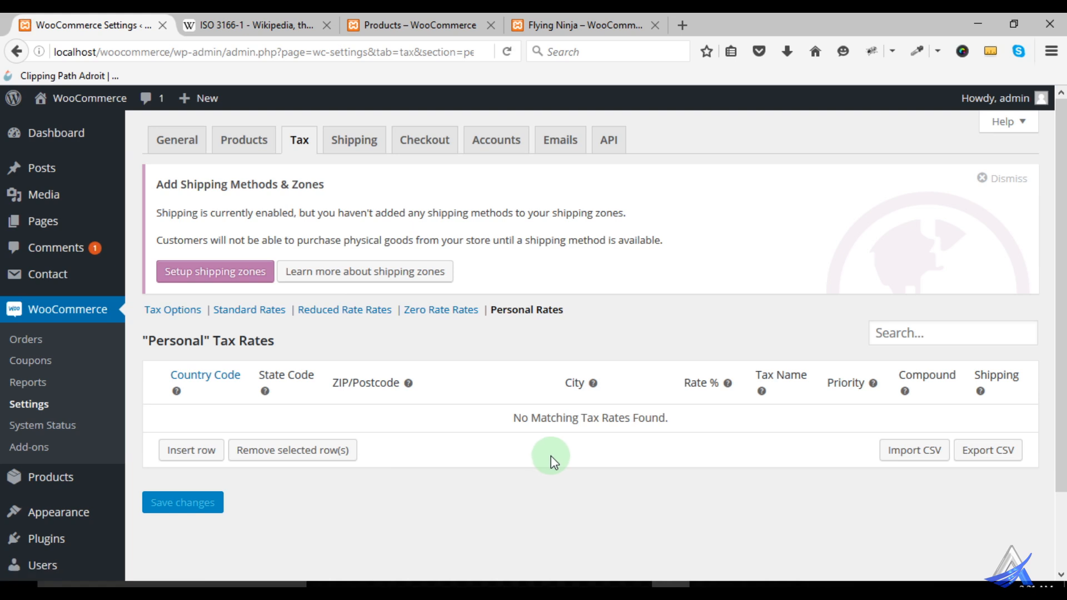
# - Recheck the Standard tax rates and open the Accounts settings at the Account Pages section
pyautogui.scroll(-2, 552, 455)
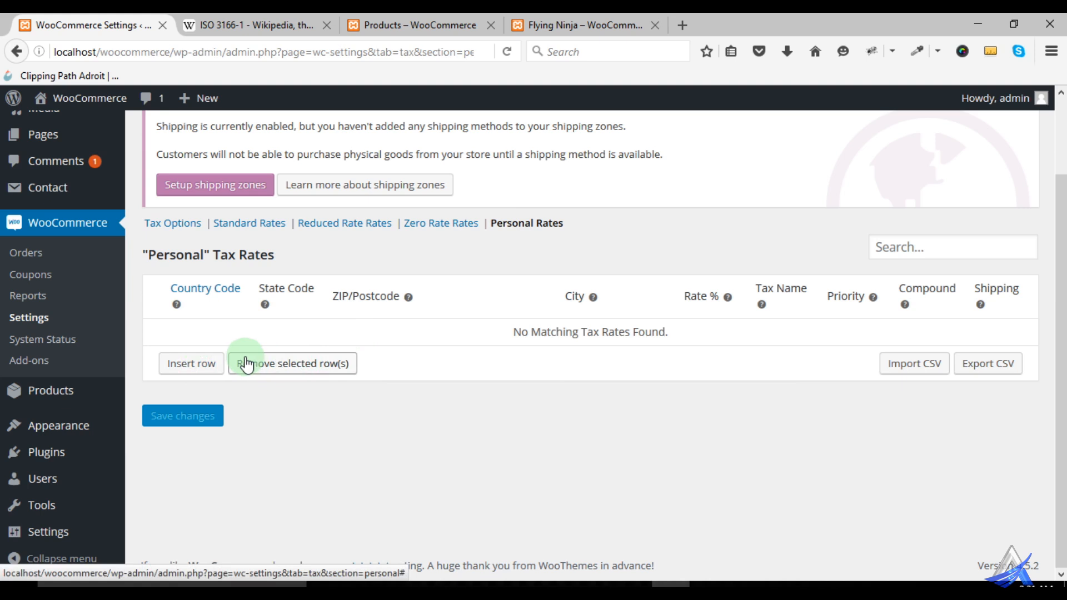
pyautogui.click(272, 224)
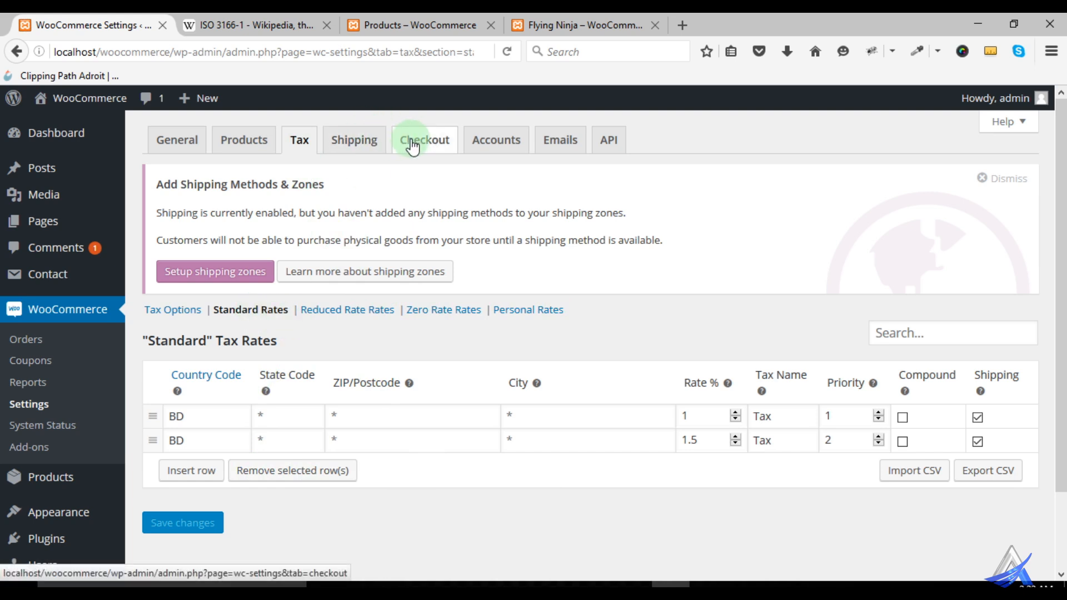
pyautogui.click(487, 142)
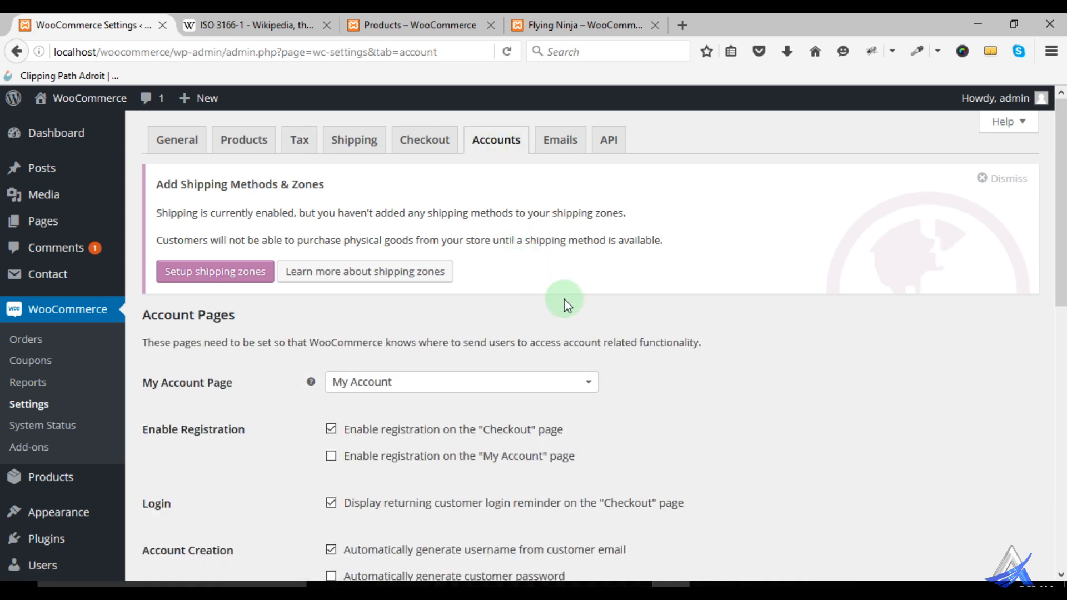
pyautogui.scroll(-3, 565, 300)
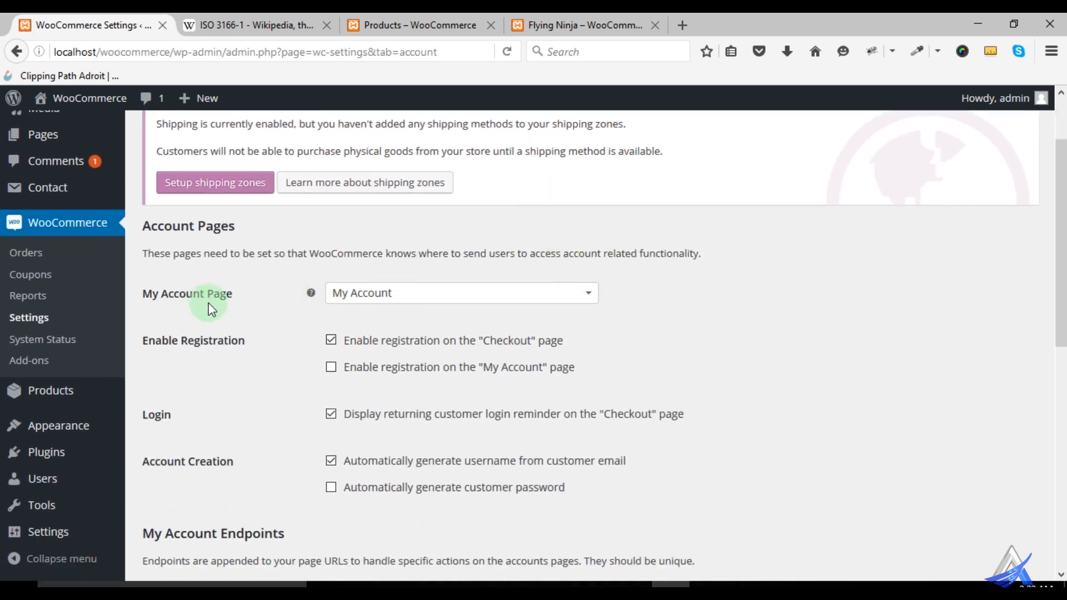
pyautogui.moveTo(311, 294)
# - Open the list of all pages in a new browser tab and open the My Account page for editing
pyautogui.moveTo(53, 141)
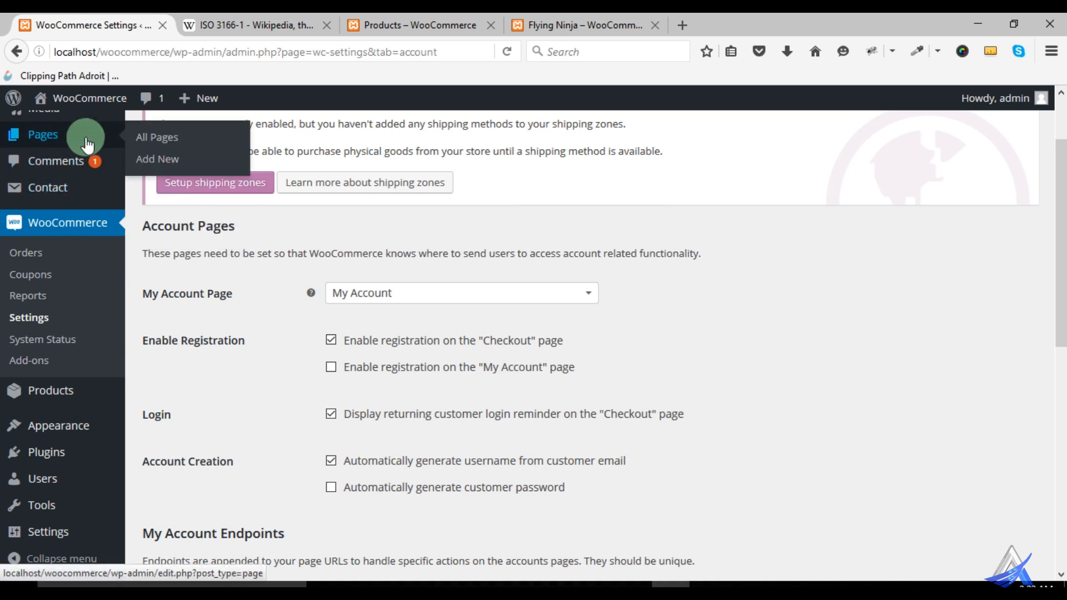
pyautogui.rightClick(161, 142)
pyautogui.click(162, 145)
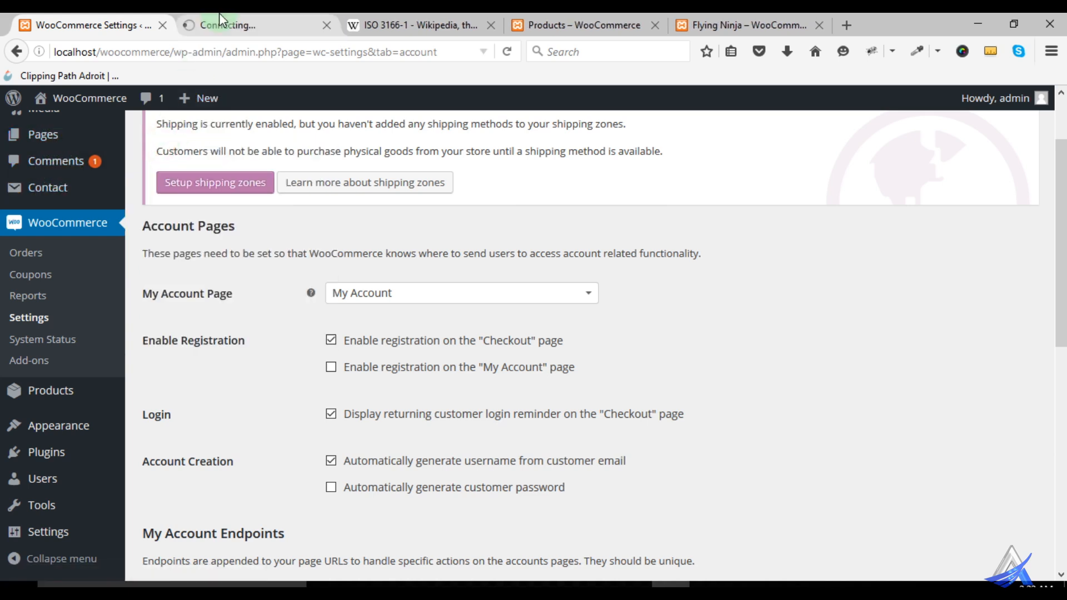
pyautogui.click(219, 21)
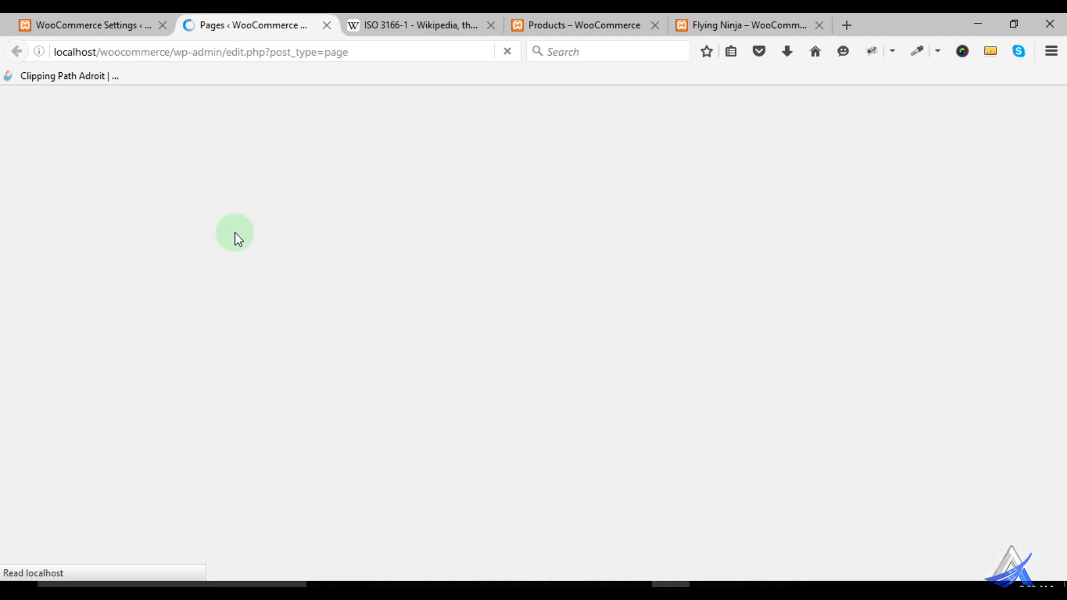
pyautogui.scroll(-5, 267, 295)
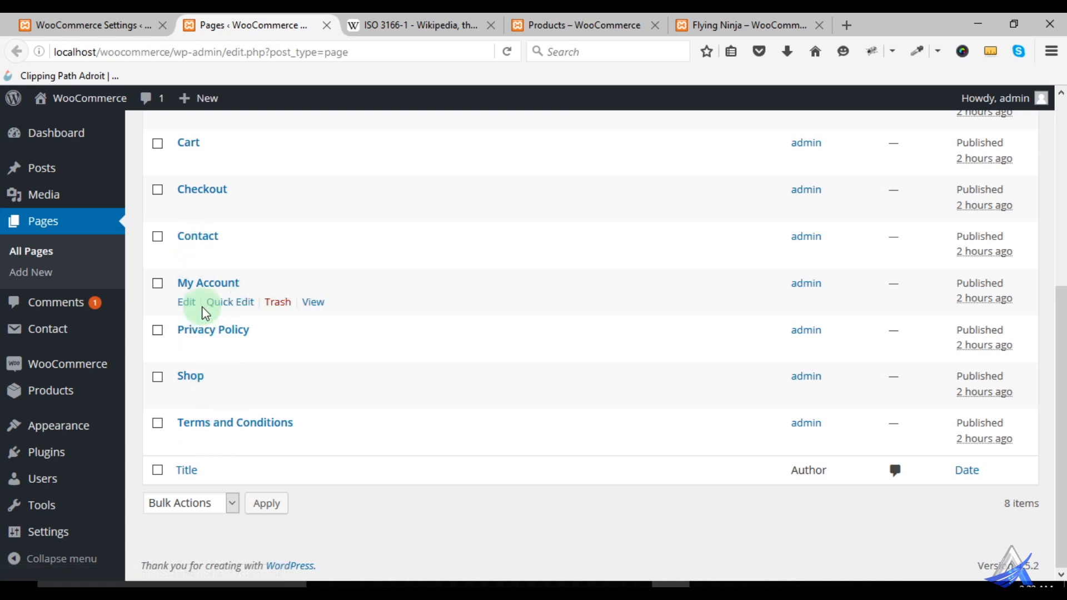
pyautogui.click(188, 302)
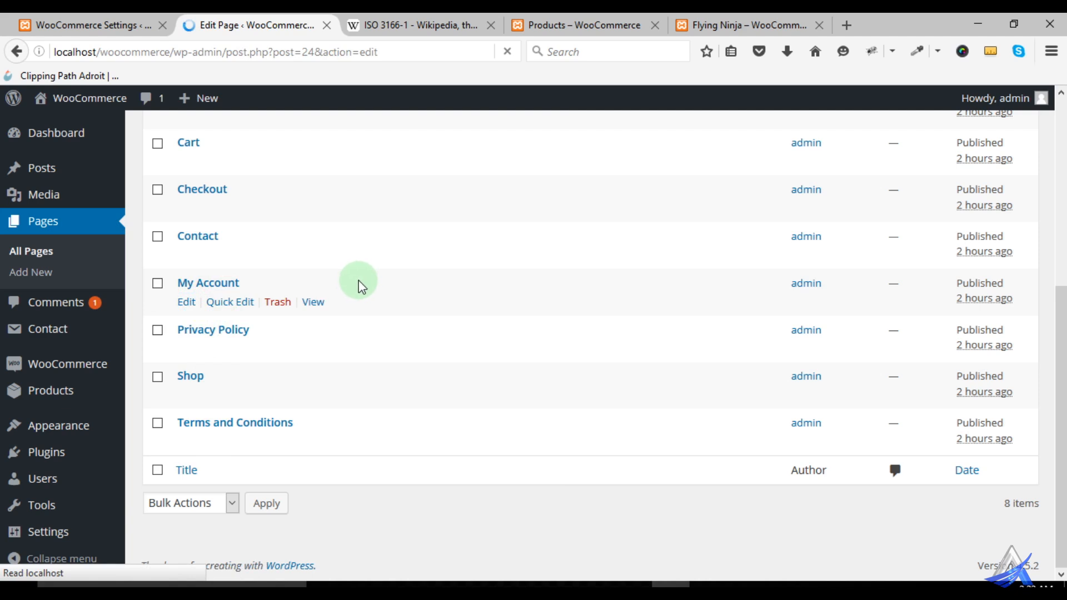
pyautogui.scroll(-3, 361, 285)
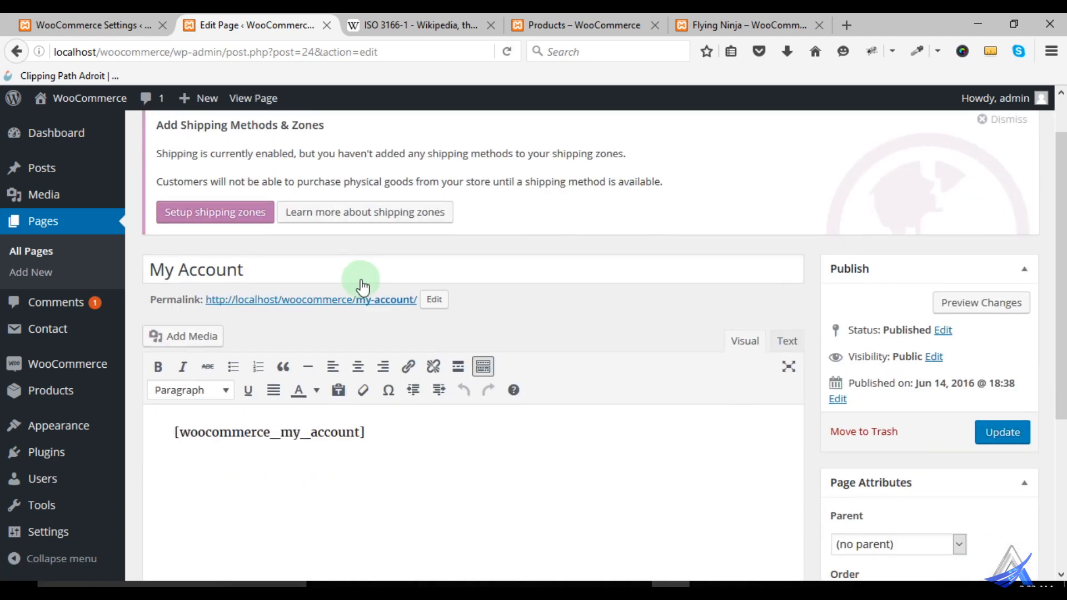
# - Highlight the [woocommerce_my_account] shortcode in the My Account page content to examine it
pyautogui.click(174, 399)
pyautogui.moveTo(174, 399); pyautogui.dragTo(374, 391)
pyautogui.click(378, 393)
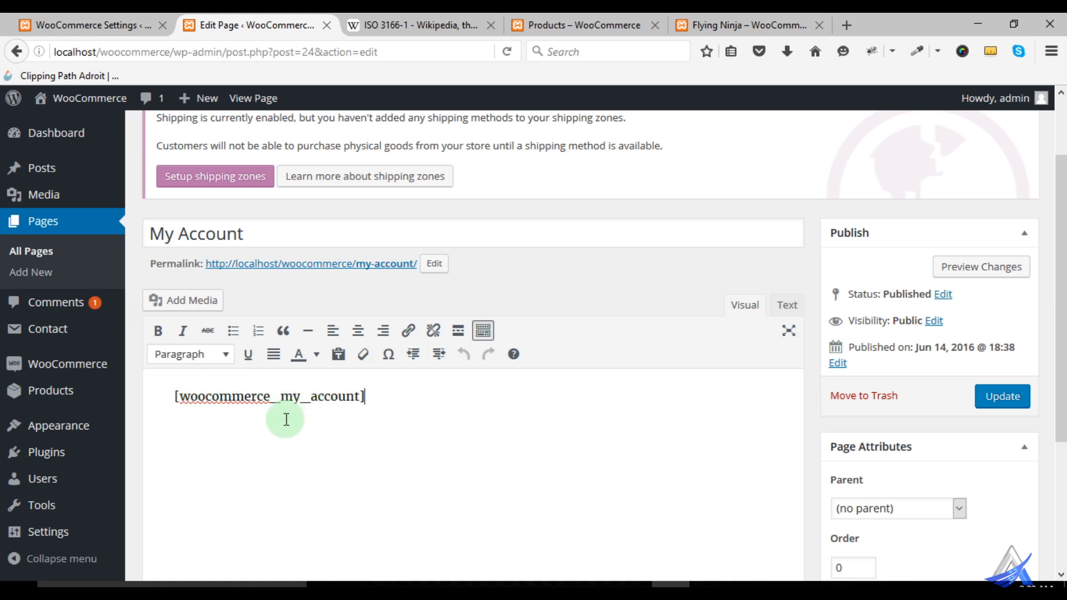
# - Open the storefront's My Account page from the shop page and close the Wikipedia tab
pyautogui.click(84, 26)
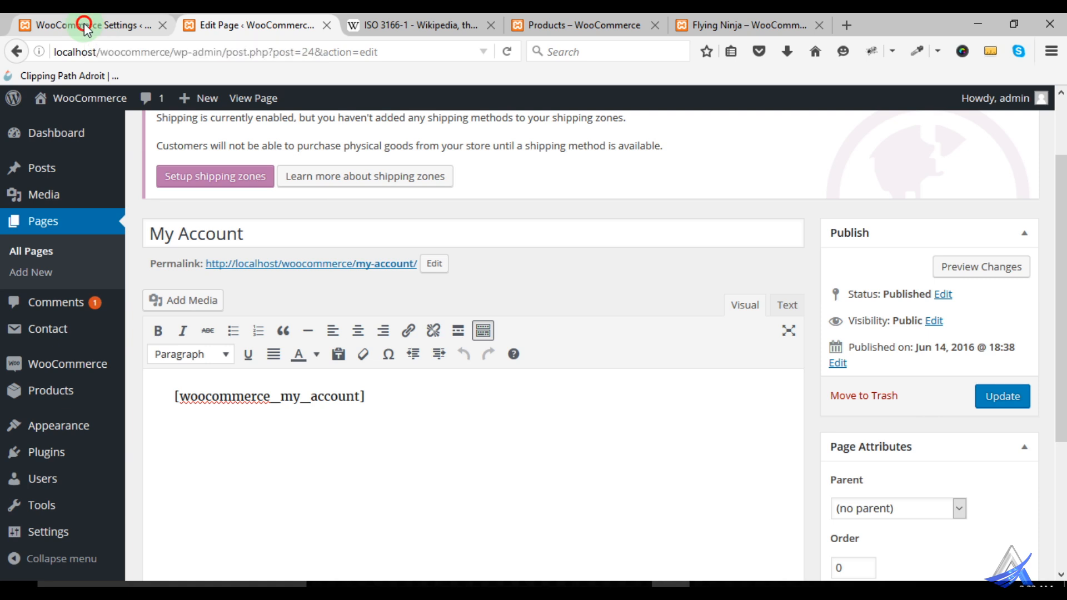
pyautogui.click(218, 35)
pyautogui.click(531, 23)
pyautogui.click(660, 165)
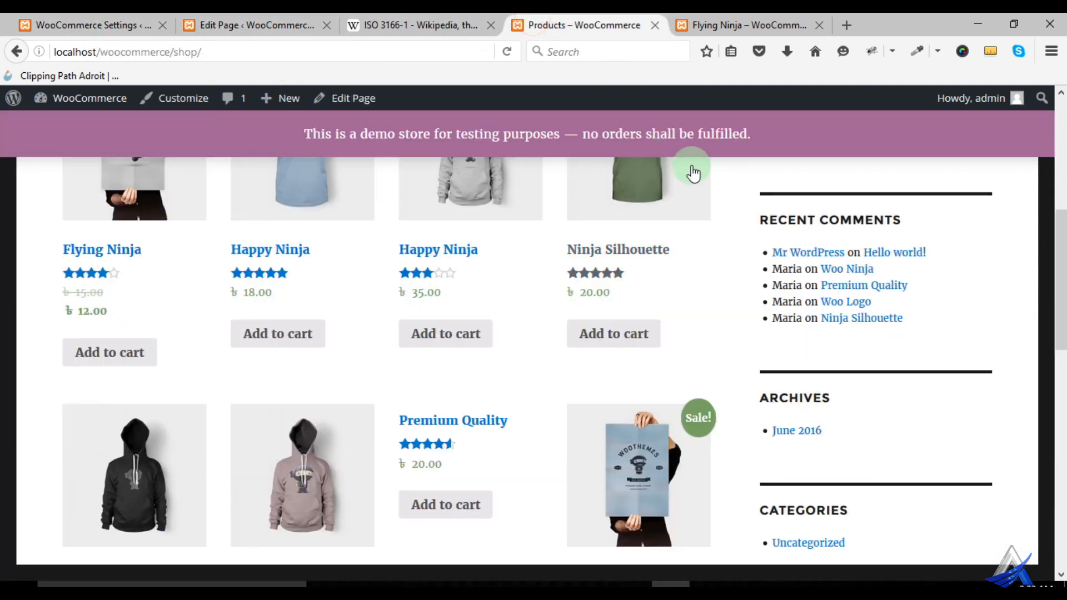
pyautogui.scroll(6, 722, 312)
pyautogui.click(762, 228)
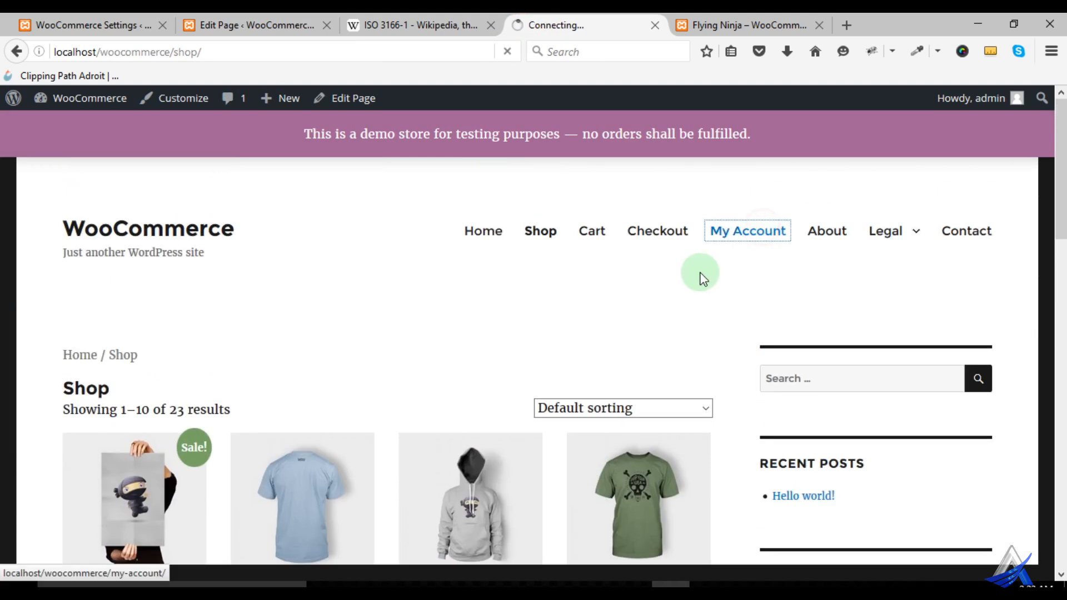
pyautogui.click(490, 25)
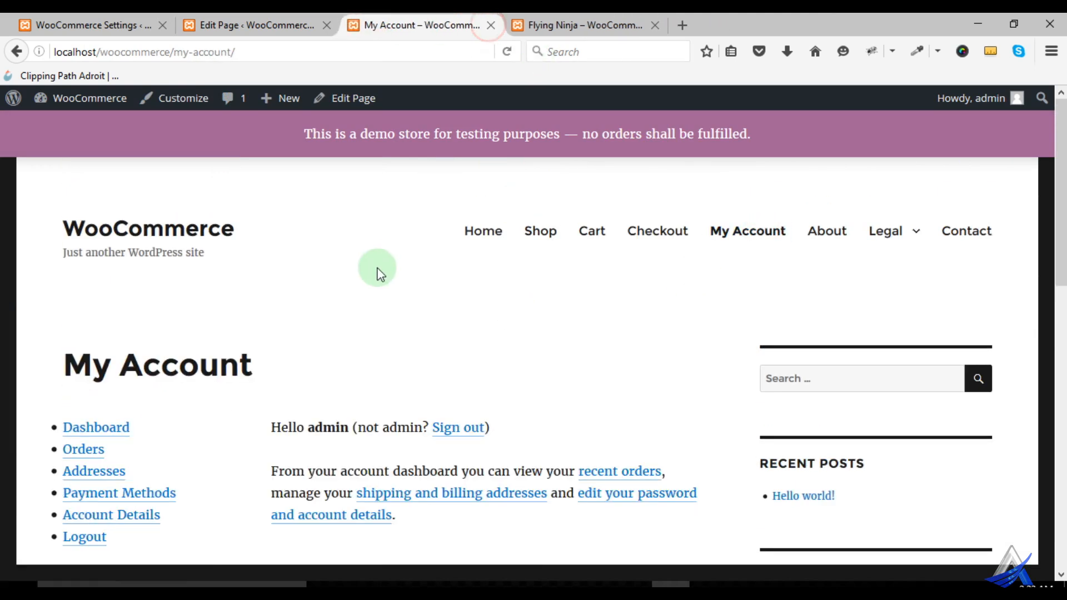
# - Look through the account links and dashboard text on the storefront's My Account page
pyautogui.scroll(-3, 398, 311)
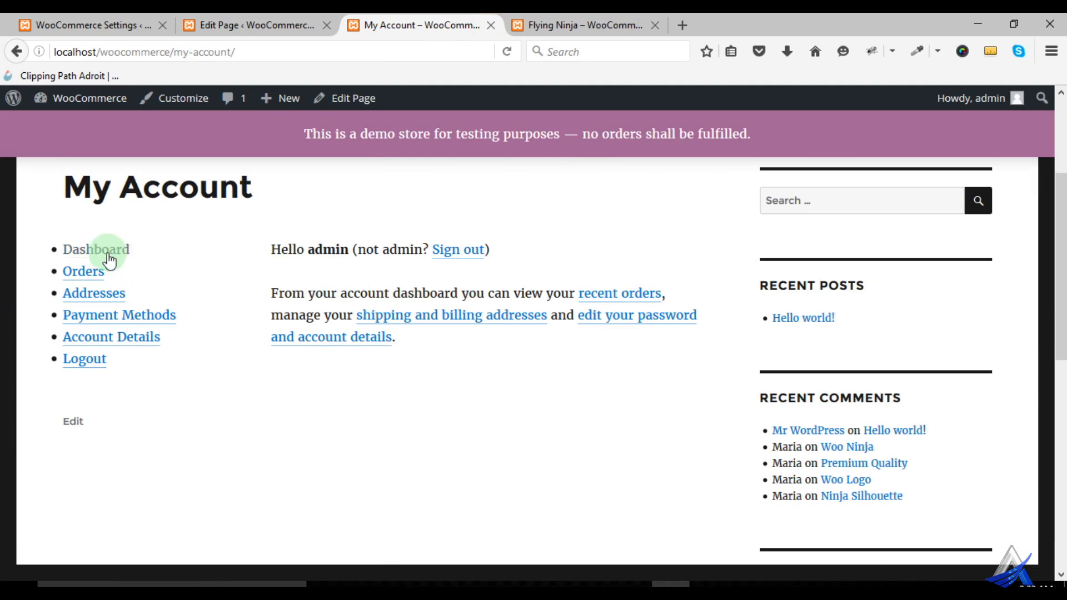
pyautogui.scroll(2, 383, 353)
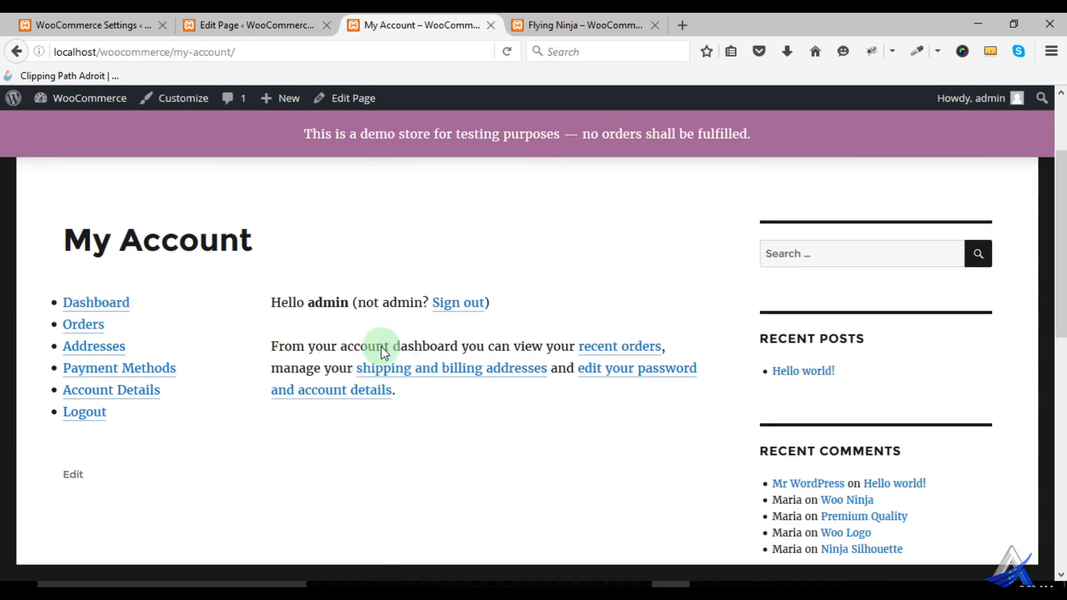
pyautogui.scroll(1, 383, 353)
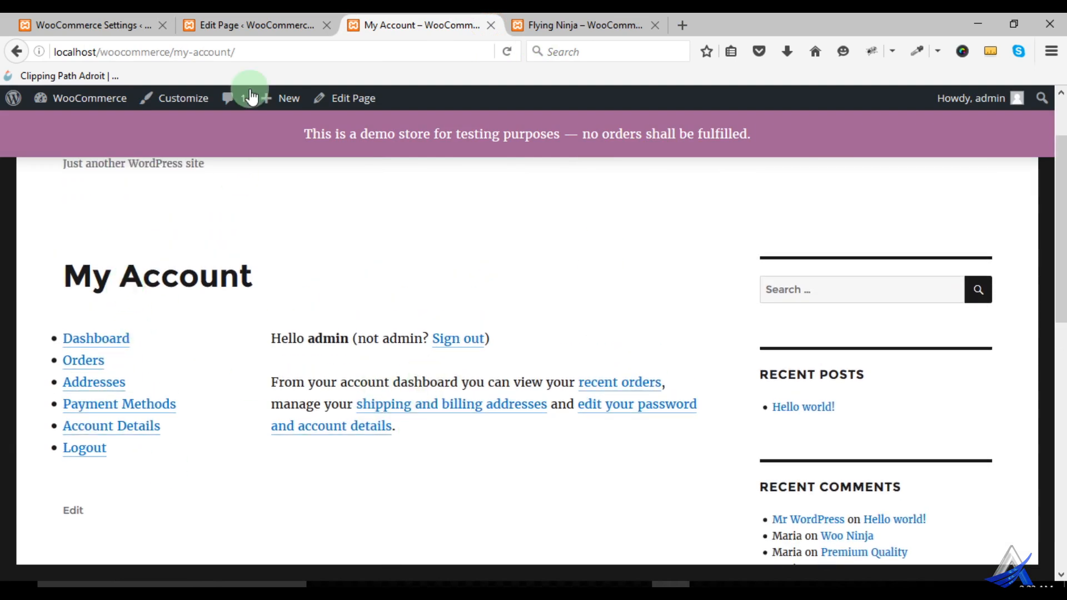
# - Recheck the My Account shortcode and examine the pages available for the My Account Page setting in the Accounts settings
pyautogui.click(213, 23)
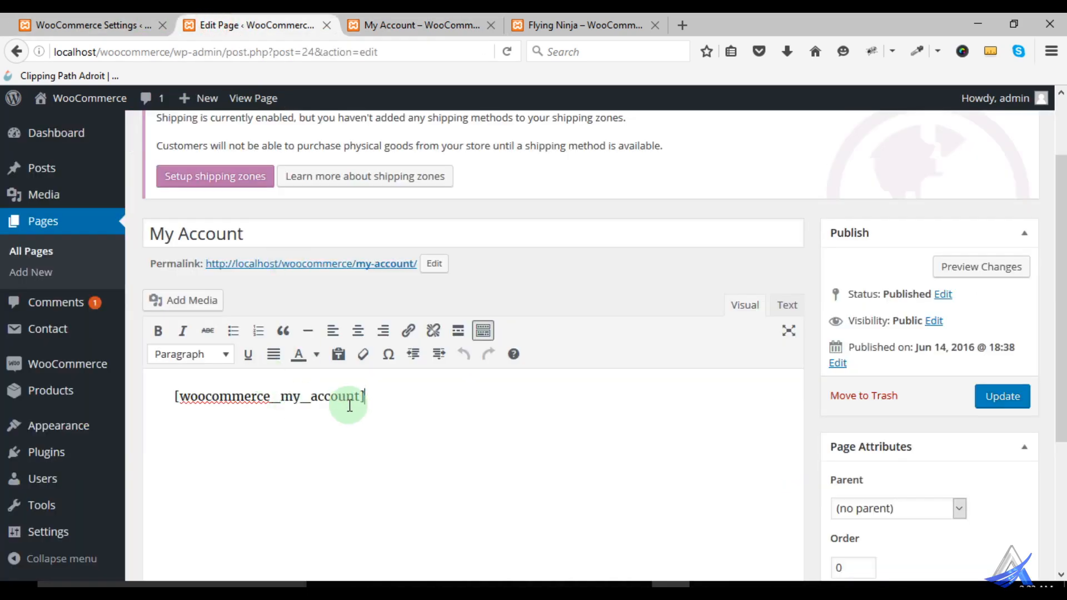
pyautogui.click(92, 25)
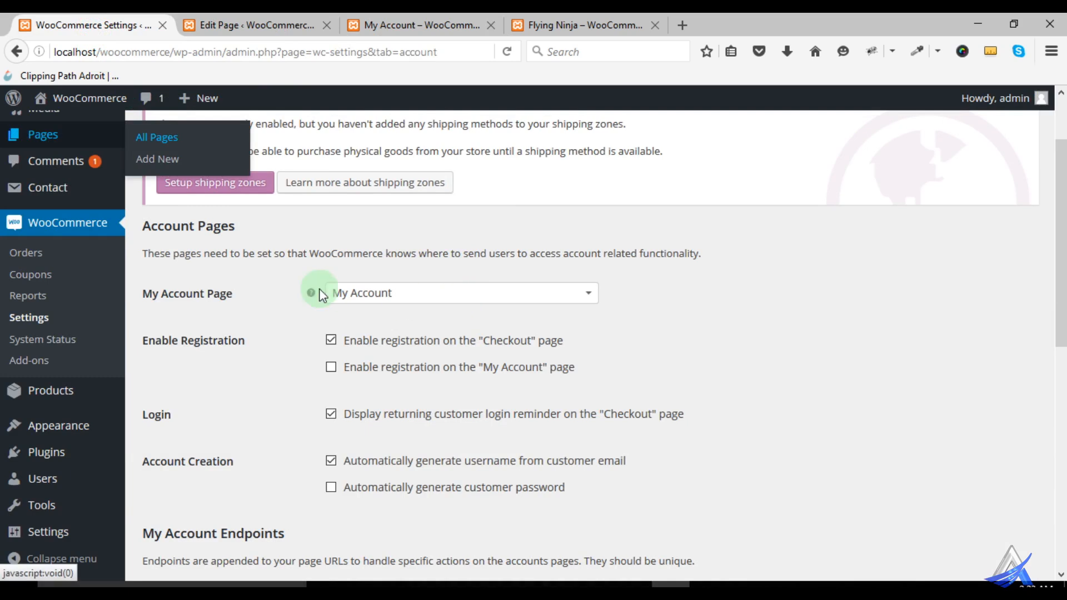
pyautogui.click(243, 305)
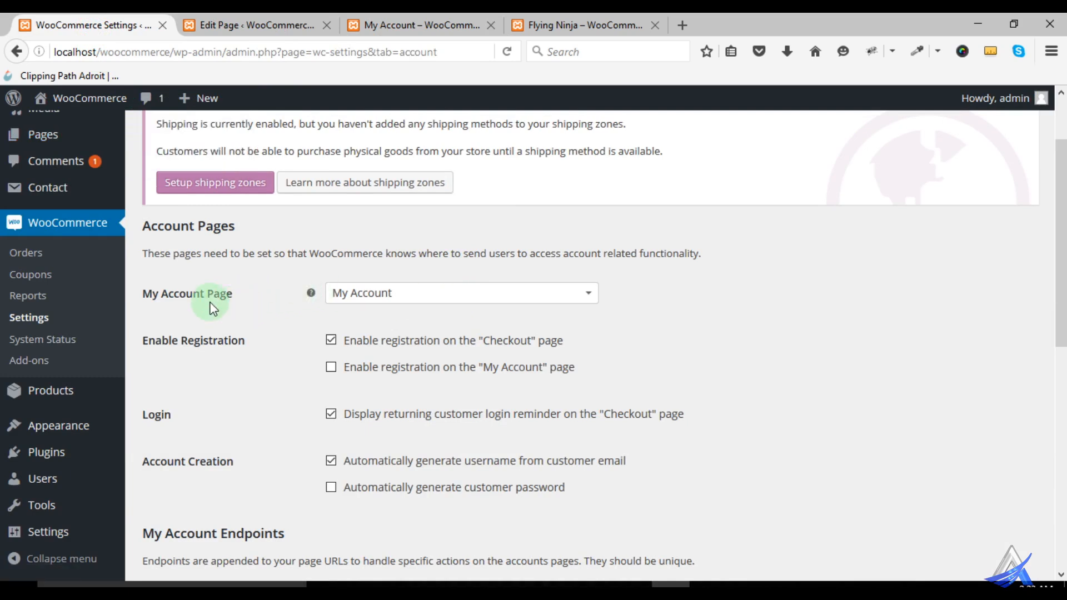
pyautogui.click(368, 297)
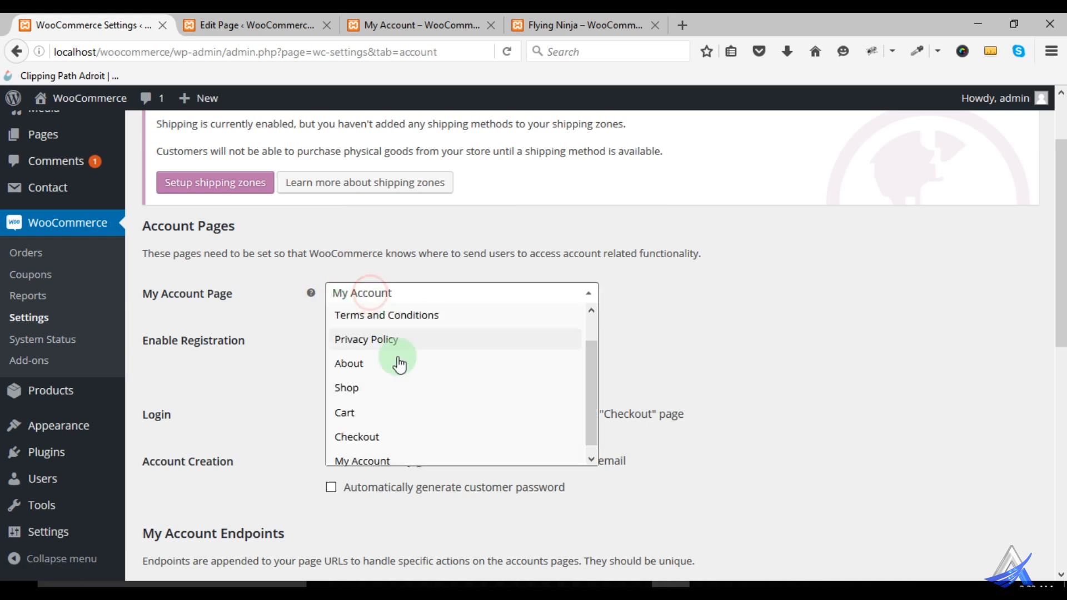
pyautogui.click(728, 331)
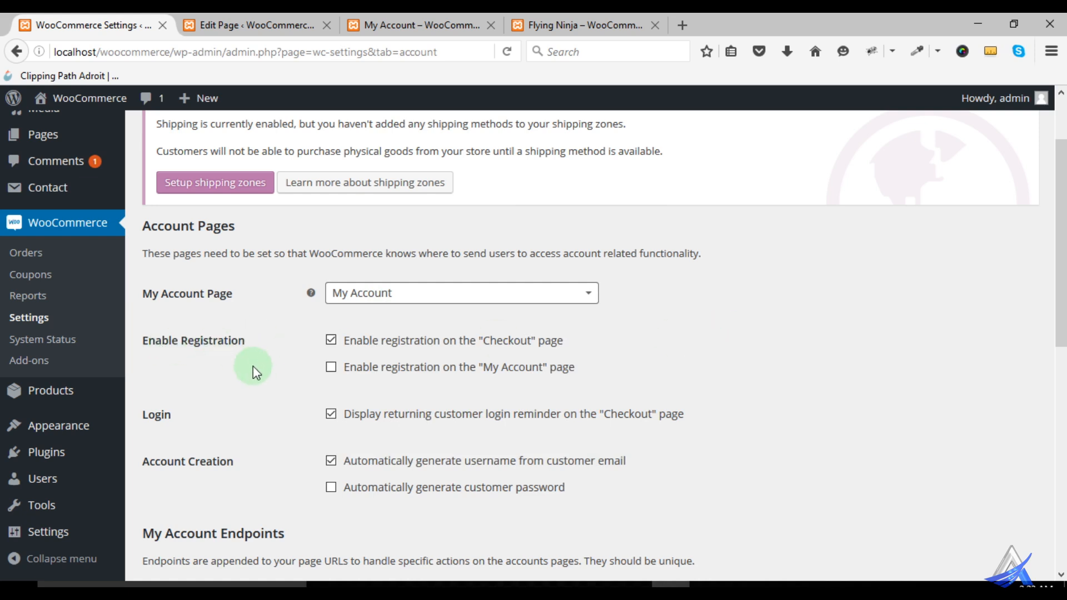
# - Review the Enable Registration options and compare them with the storefront's My Account page
pyautogui.scroll(3, 295, 446)
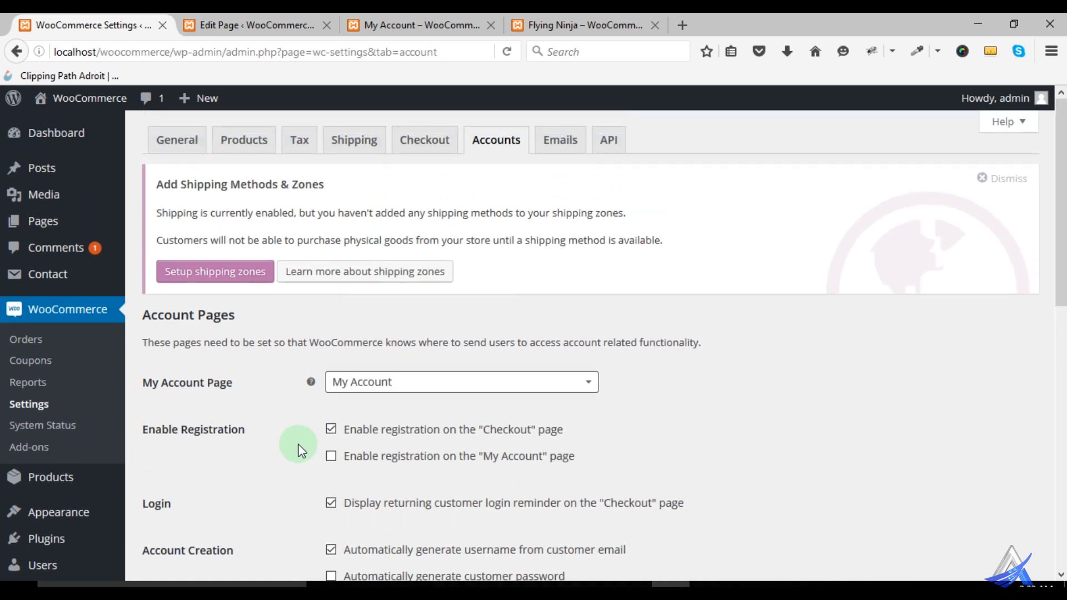
pyautogui.scroll(-3, 298, 449)
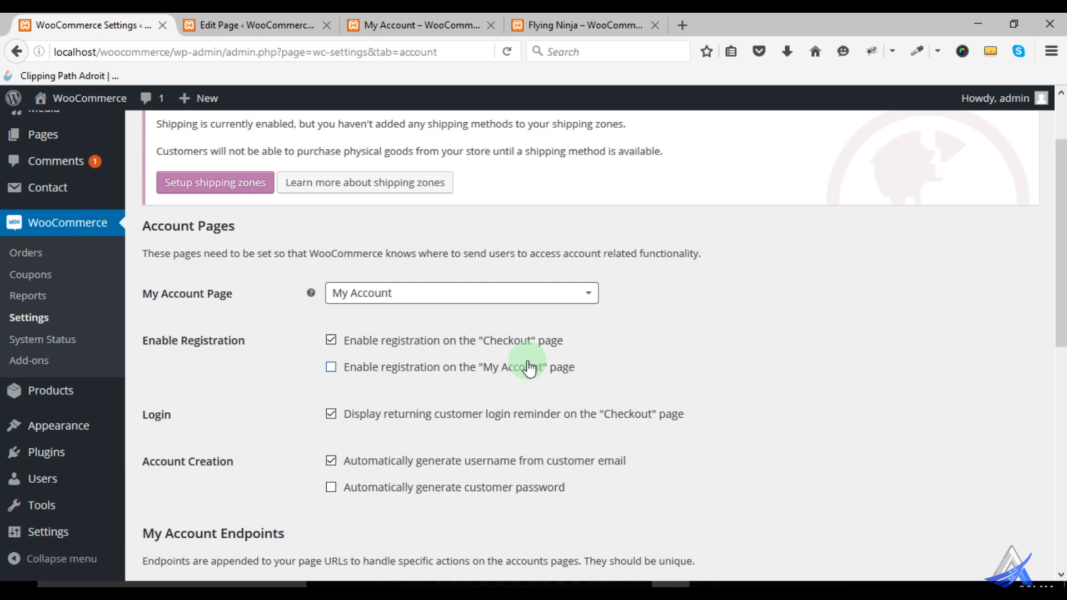
pyautogui.click(323, 339)
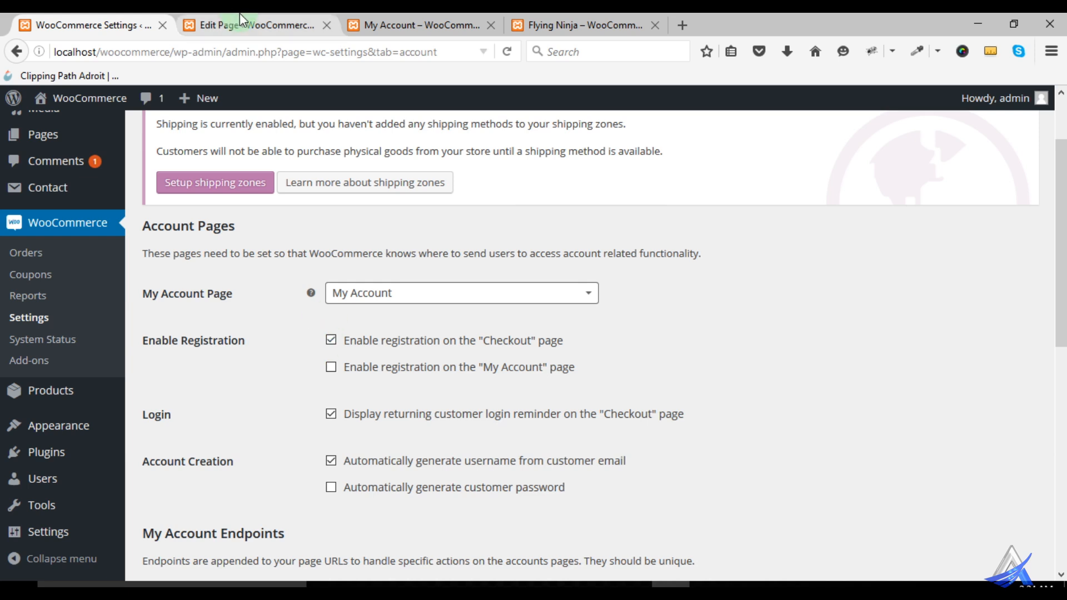
pyautogui.click(373, 23)
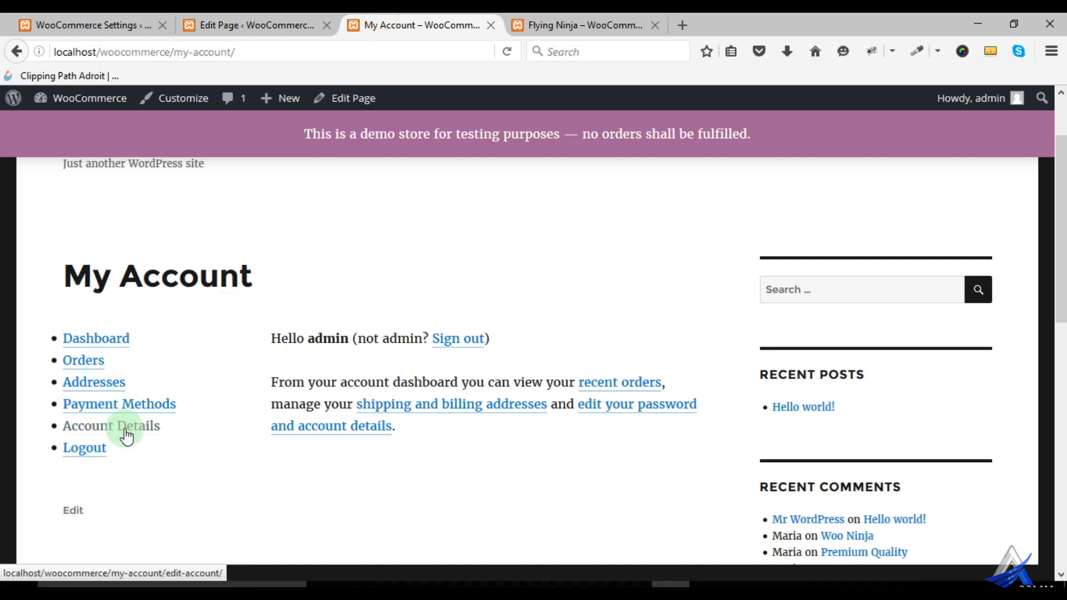
pyautogui.click(113, 29)
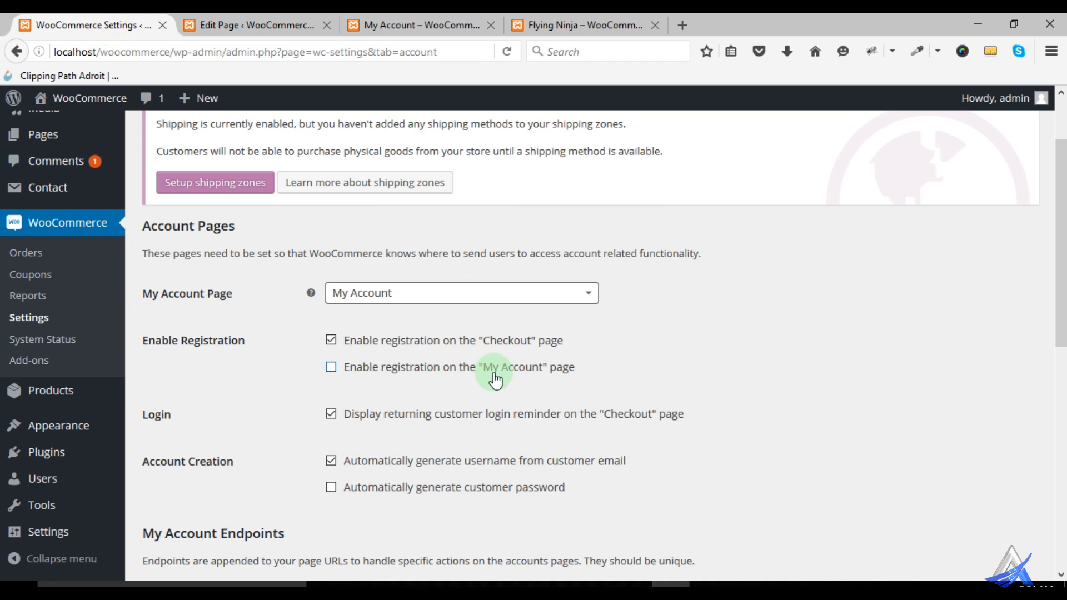
# - Enable registration on the "My Account" page and check the storefront's My Account page
pyautogui.click(332, 368)
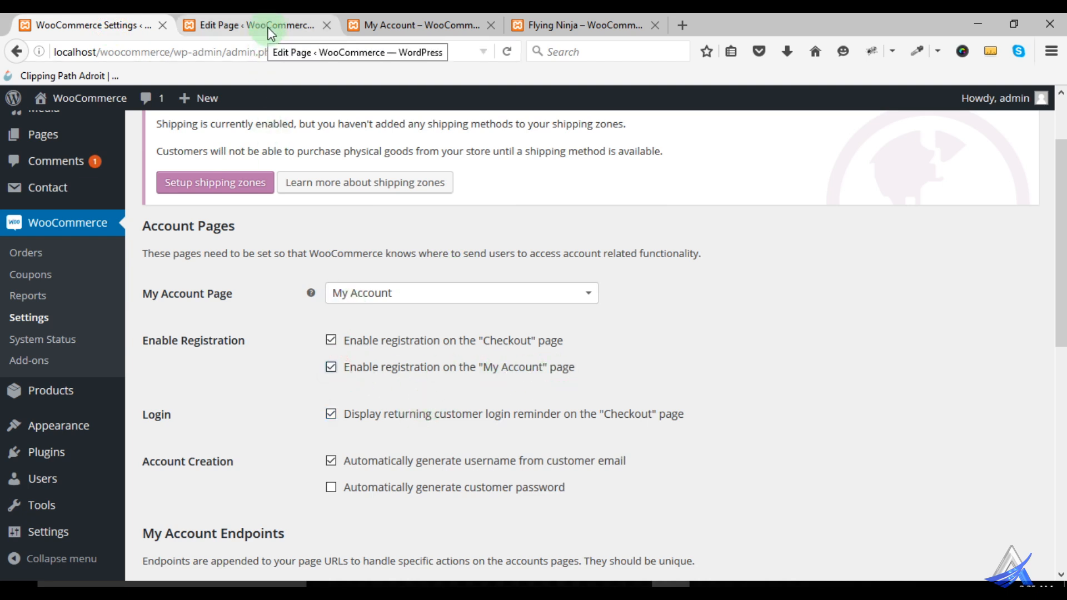
pyautogui.click(417, 25)
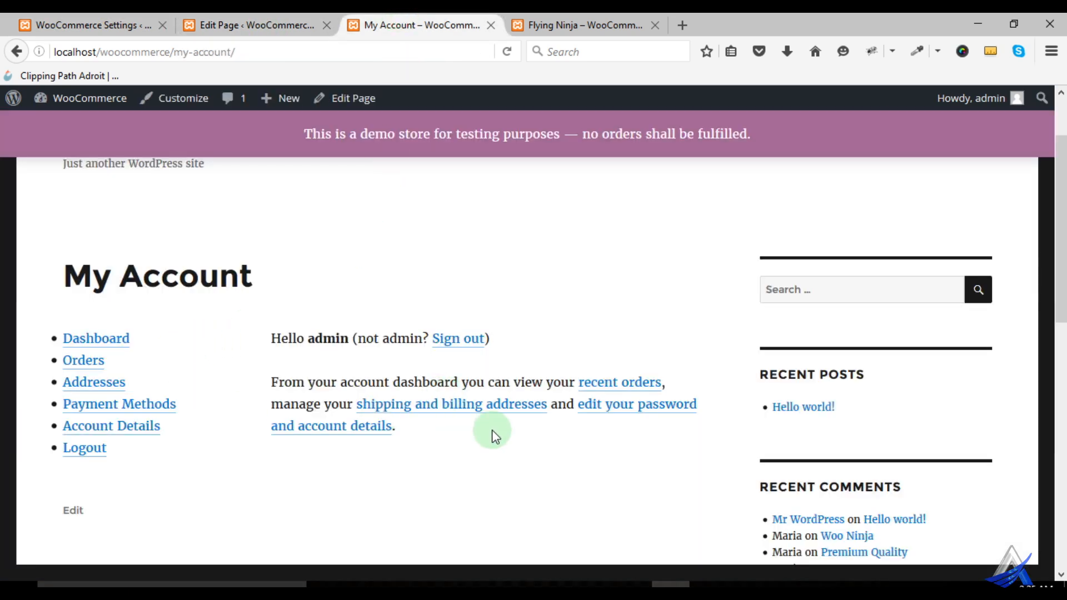
pyautogui.click(56, 25)
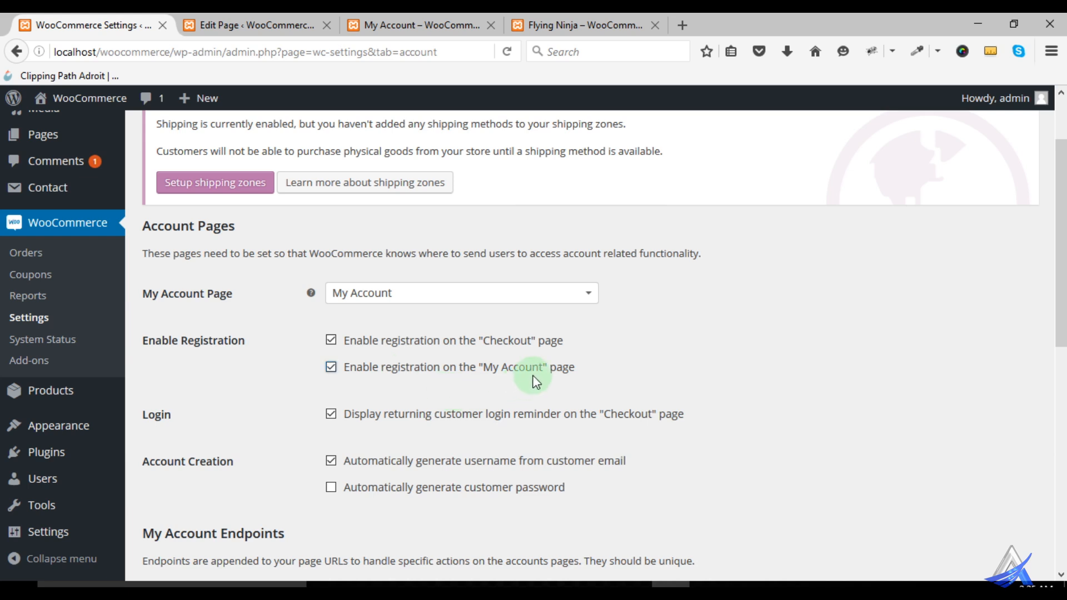
# - Examine the Login and Account Creation options and the My Account Endpoints in the Accounts settings
pyautogui.scroll(-3, 671, 370)
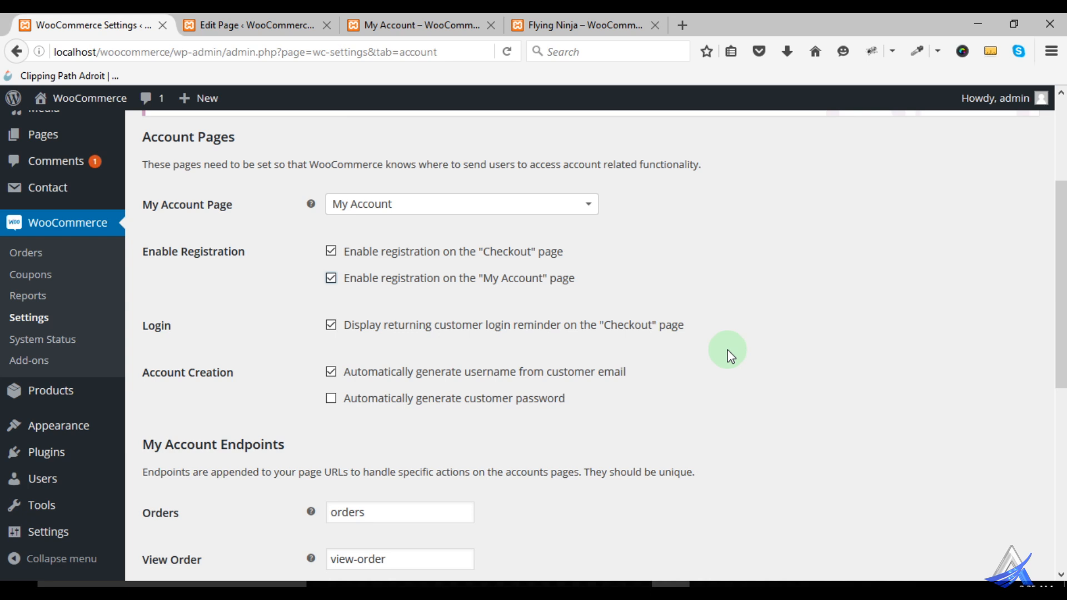
pyautogui.scroll(-2, 469, 374)
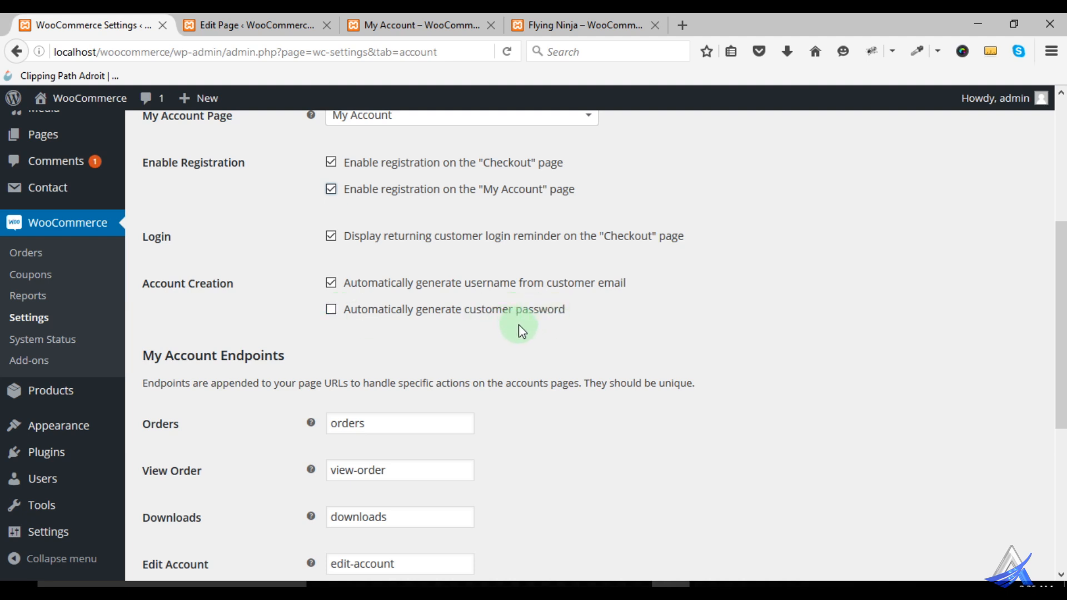
pyautogui.scroll(-3, 607, 347)
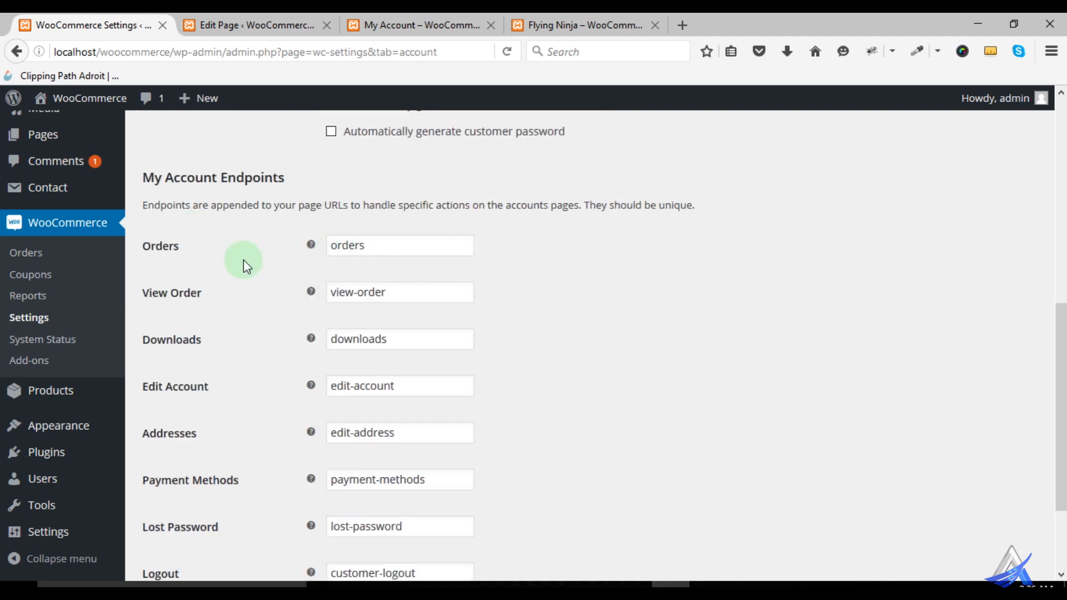
pyautogui.scroll(-2, 244, 259)
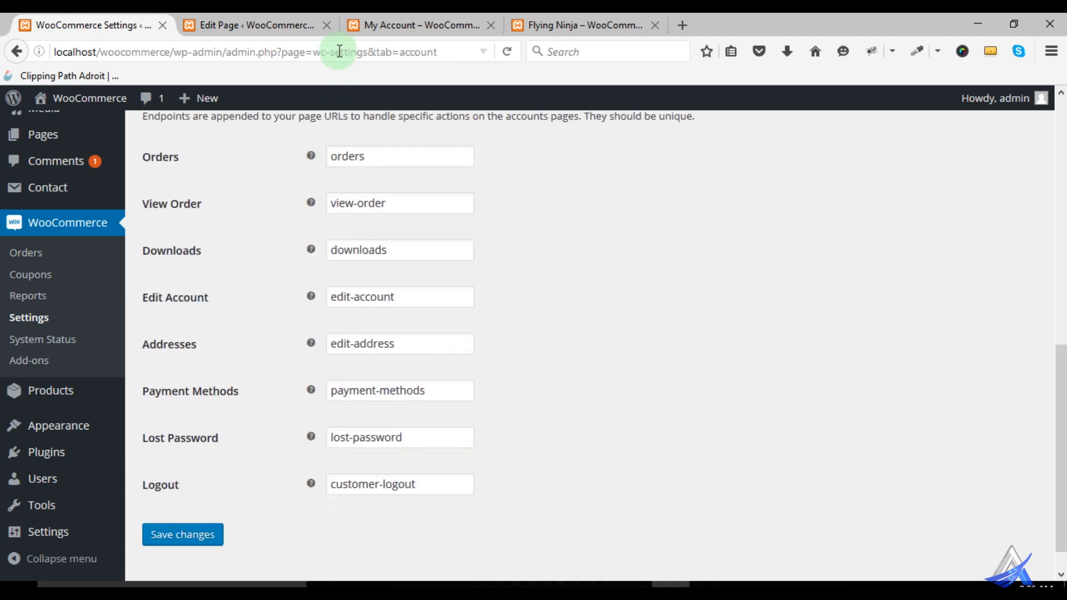
# - Compare the storefront's My Account page with the endpoint settings and read the help for the Orders endpoint
pyautogui.click(401, 28)
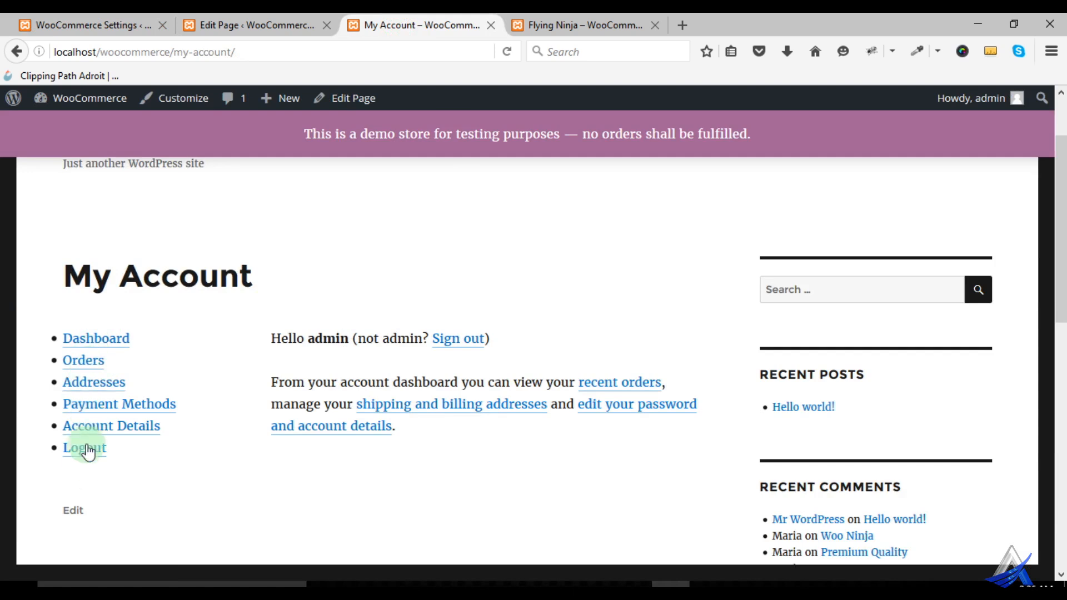
pyautogui.click(68, 25)
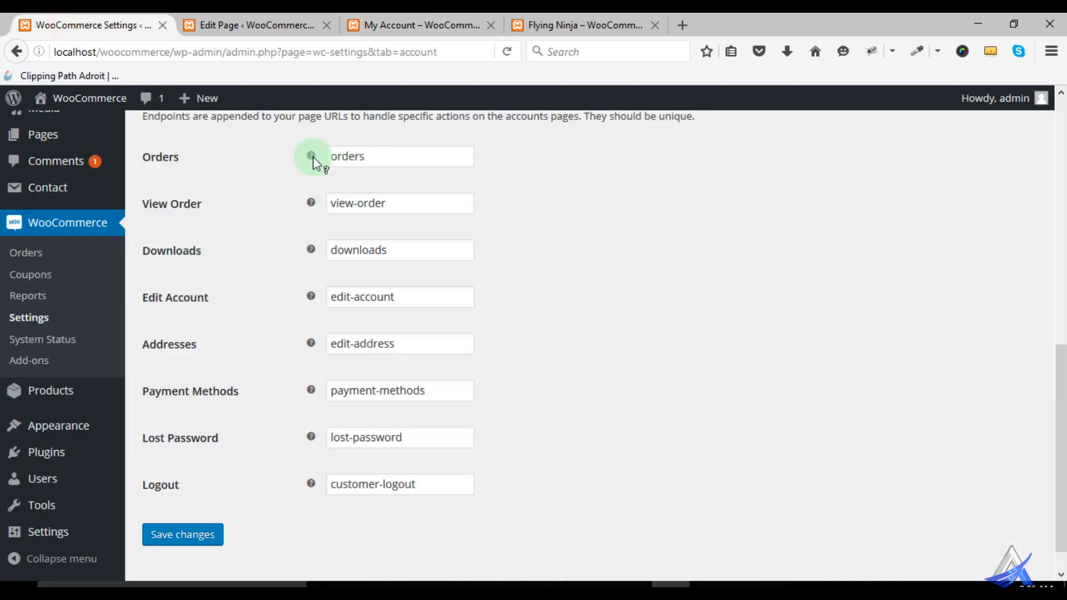
pyautogui.moveTo(312, 157)
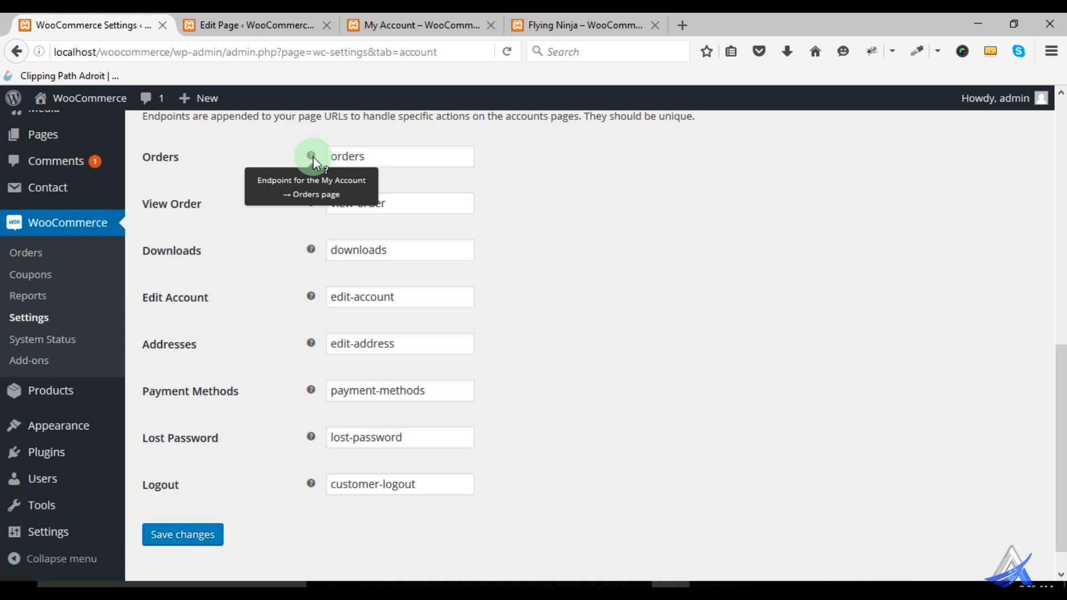
# - Copy the Orders endpoint value and open localhost/woocommerce/my-account/orders on the storefront
pyautogui.moveTo(377, 155); pyautogui.dragTo(327, 160)
pyautogui.hotkey('ctrl', 'c')
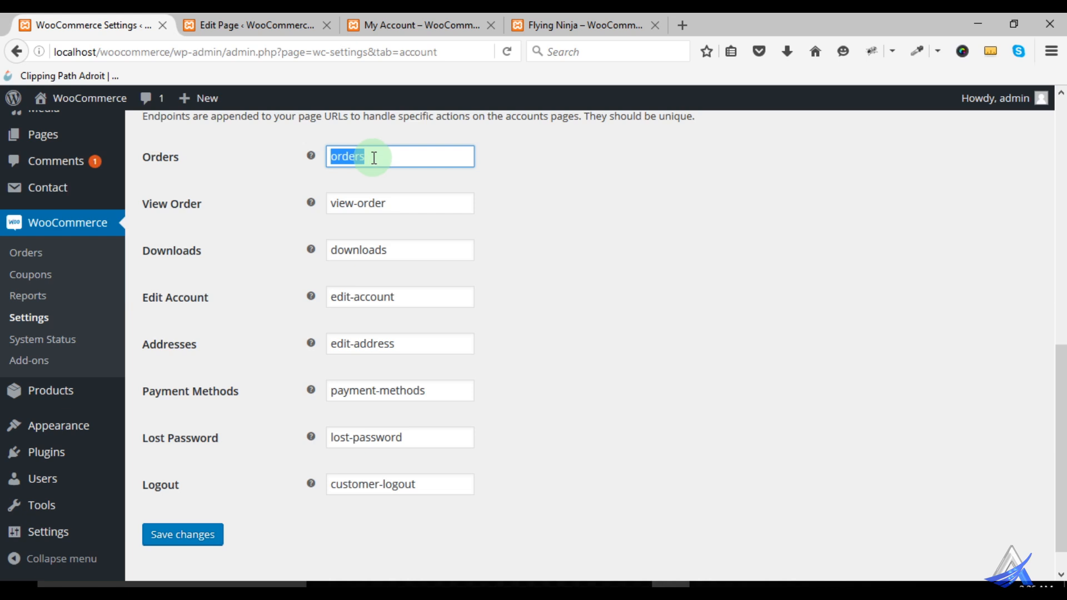
pyautogui.click(414, 25)
pyautogui.click(263, 52)
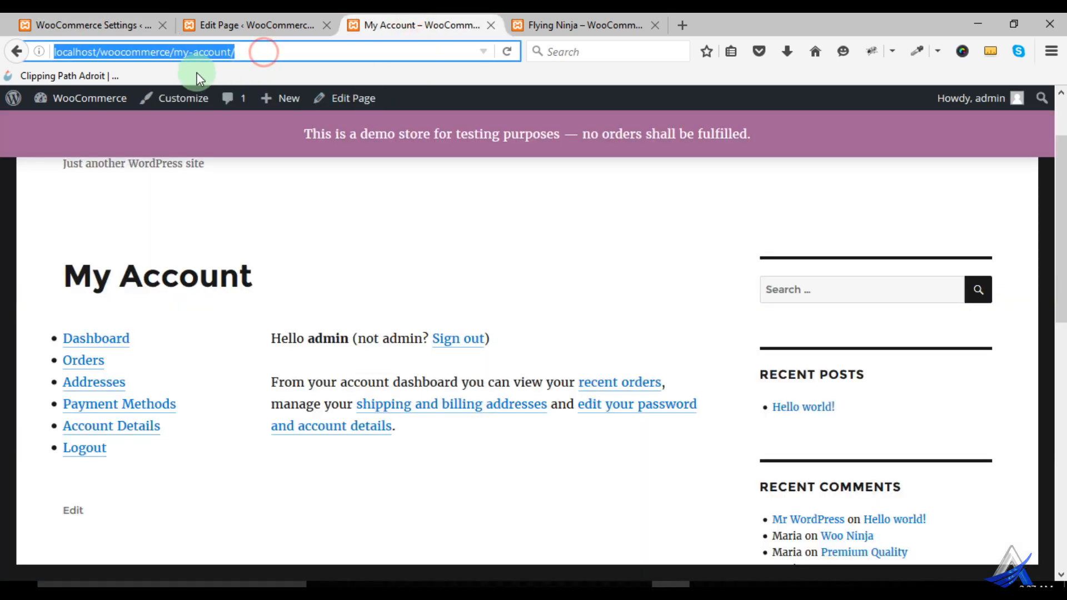
pyautogui.click(252, 53)
pyautogui.hotkey('ctrl', 'v')
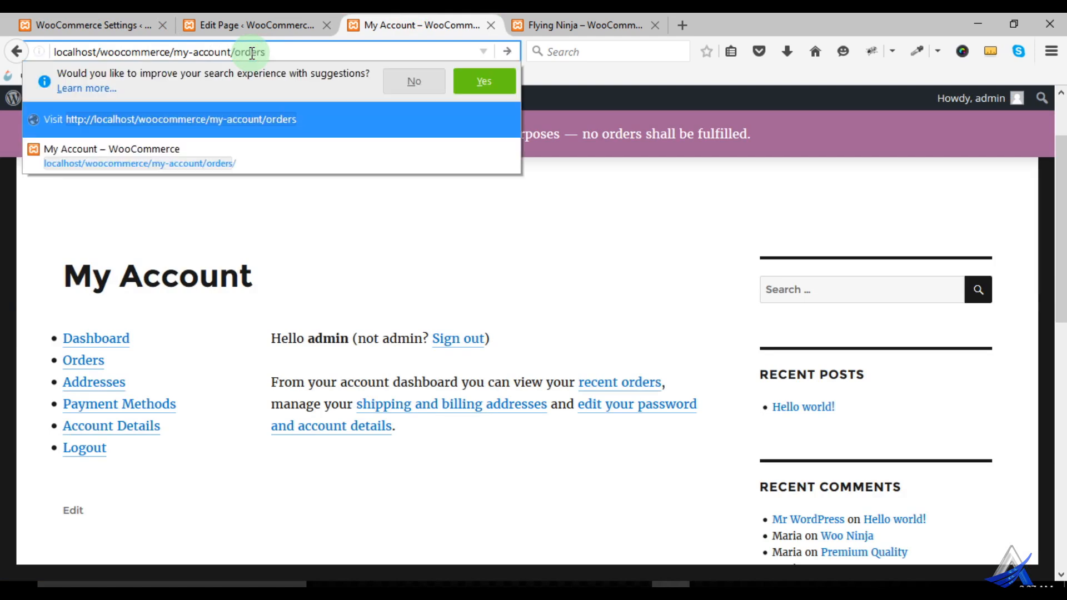
pyautogui.press('Return')
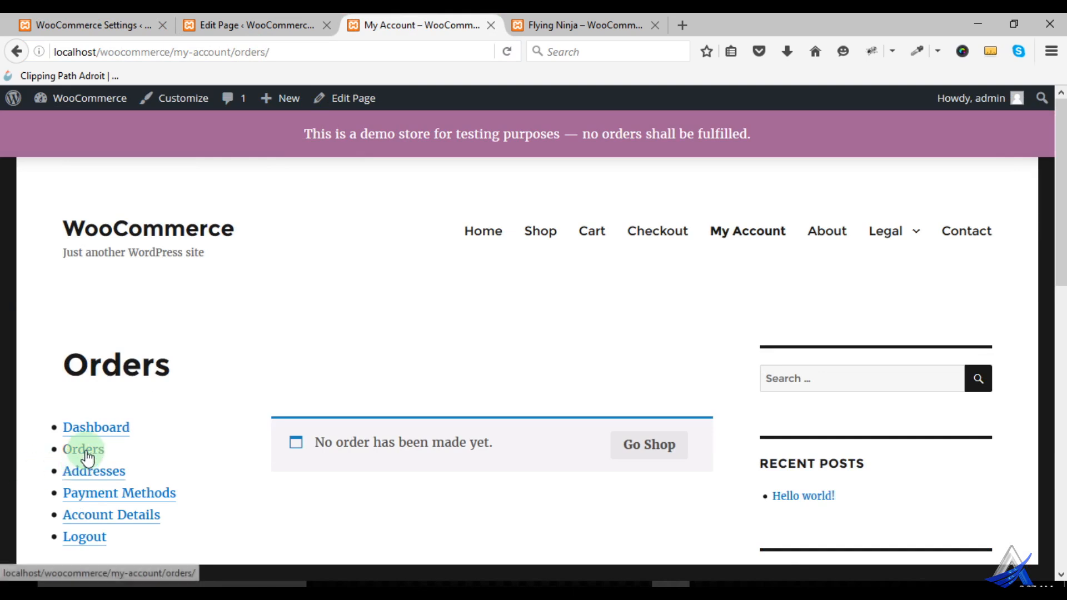
# - Review the endpoint fields from View Order to Logout and compare them with the account links on the storefront
pyautogui.click(100, 23)
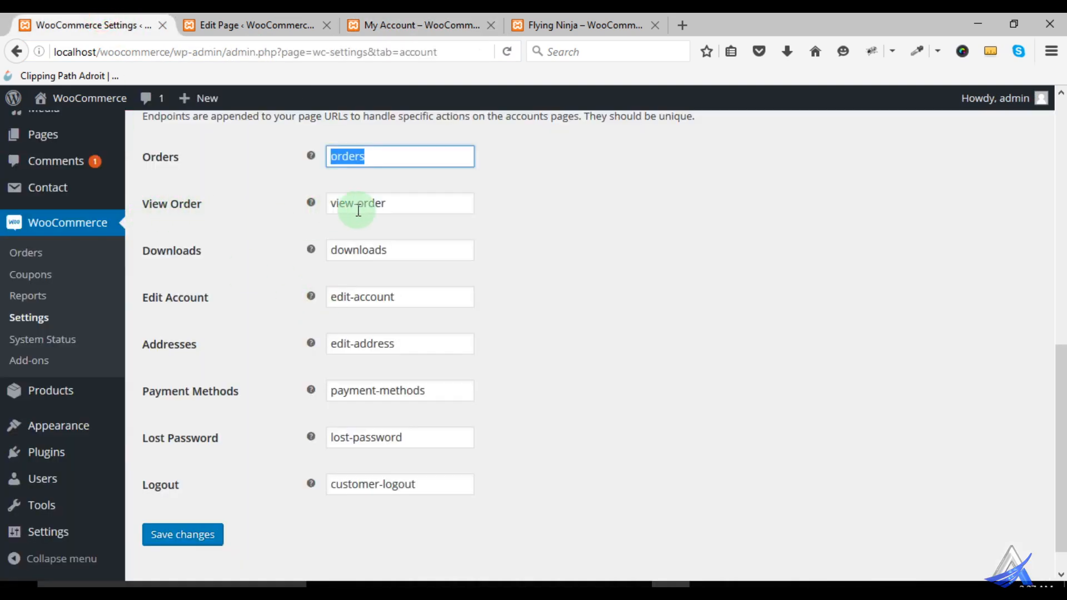
pyautogui.click(395, 205)
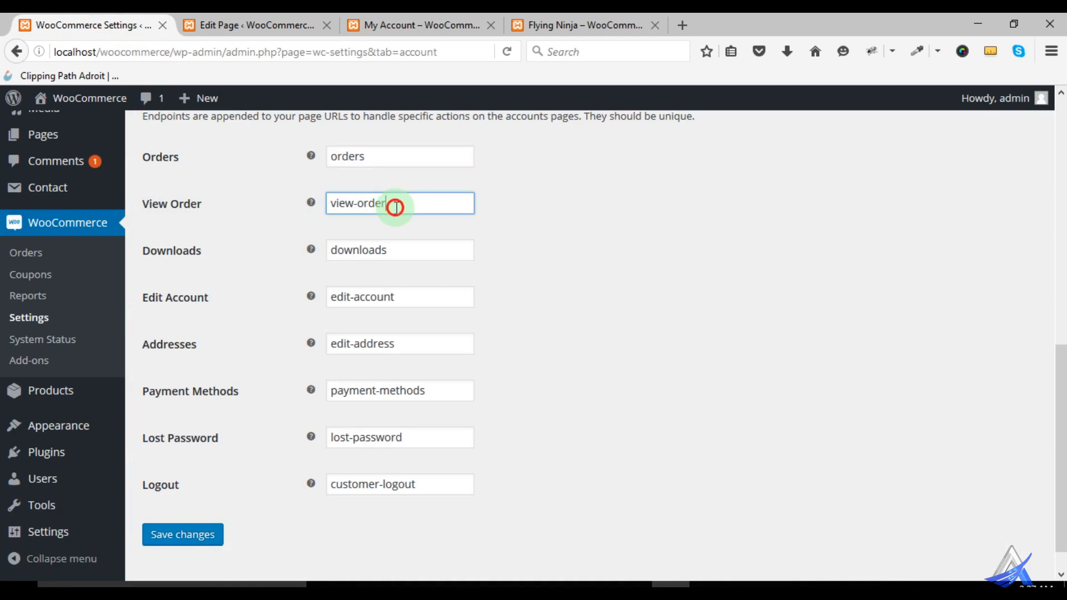
pyautogui.click(421, 242)
pyautogui.click(412, 292)
pyautogui.click(417, 349)
pyautogui.click(440, 388)
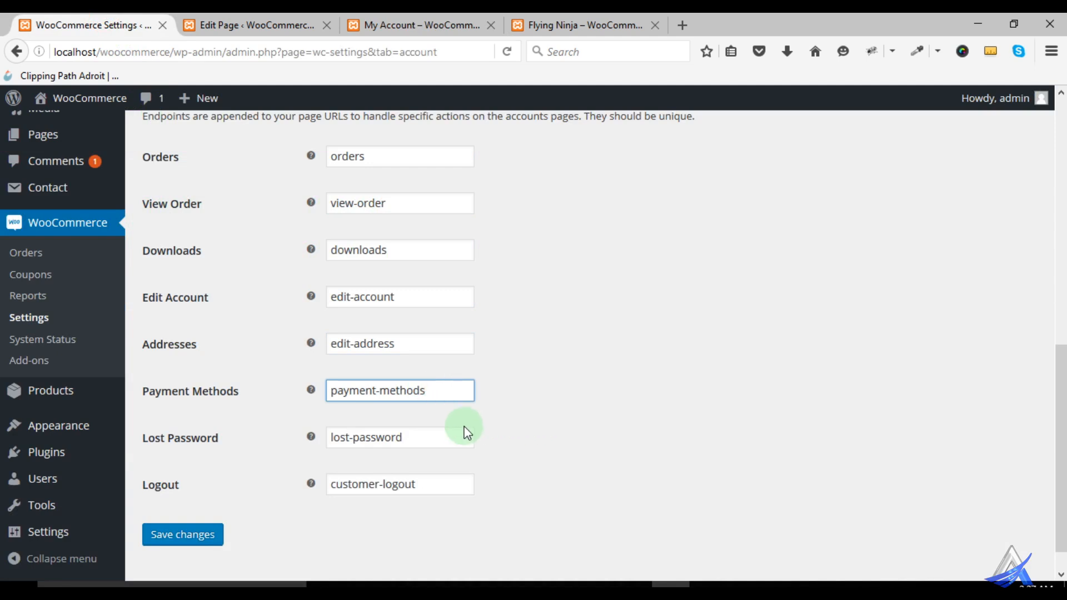
pyautogui.click(426, 441)
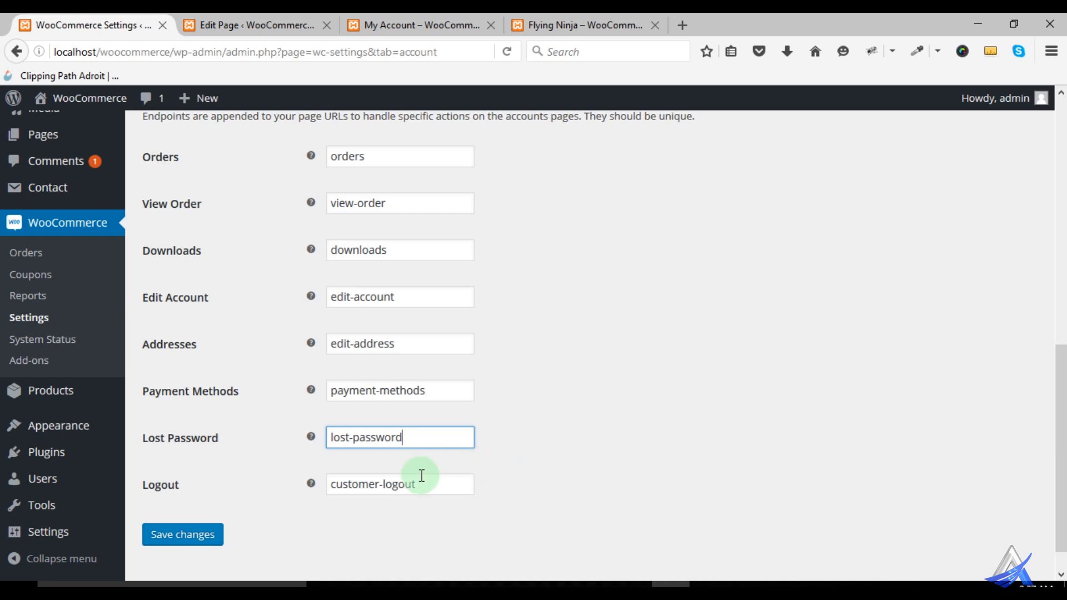
pyautogui.click(437, 485)
pyautogui.click(398, 28)
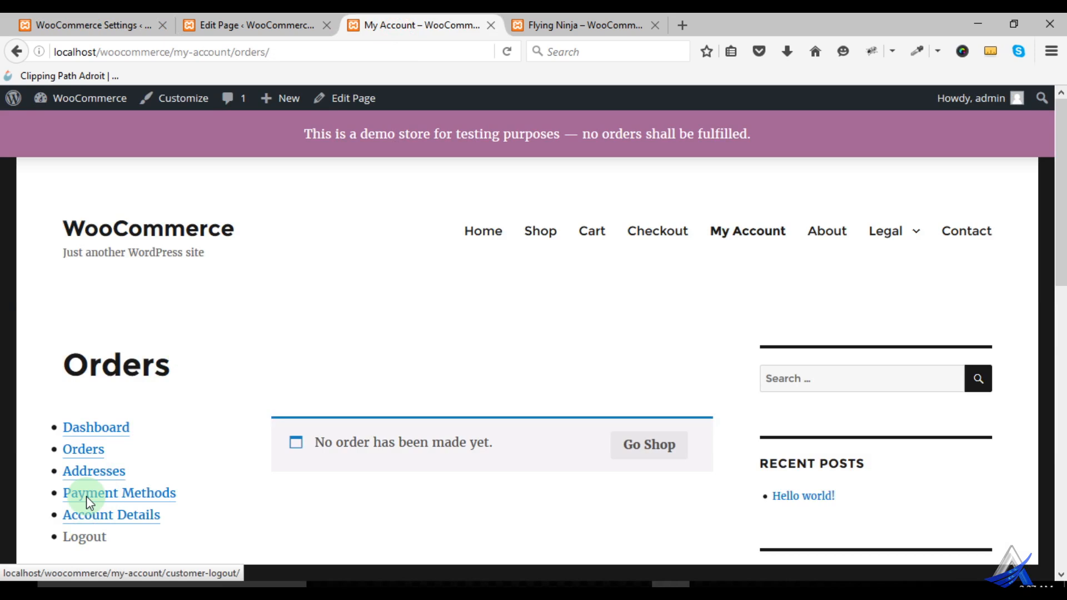
pyautogui.click(751, 246)
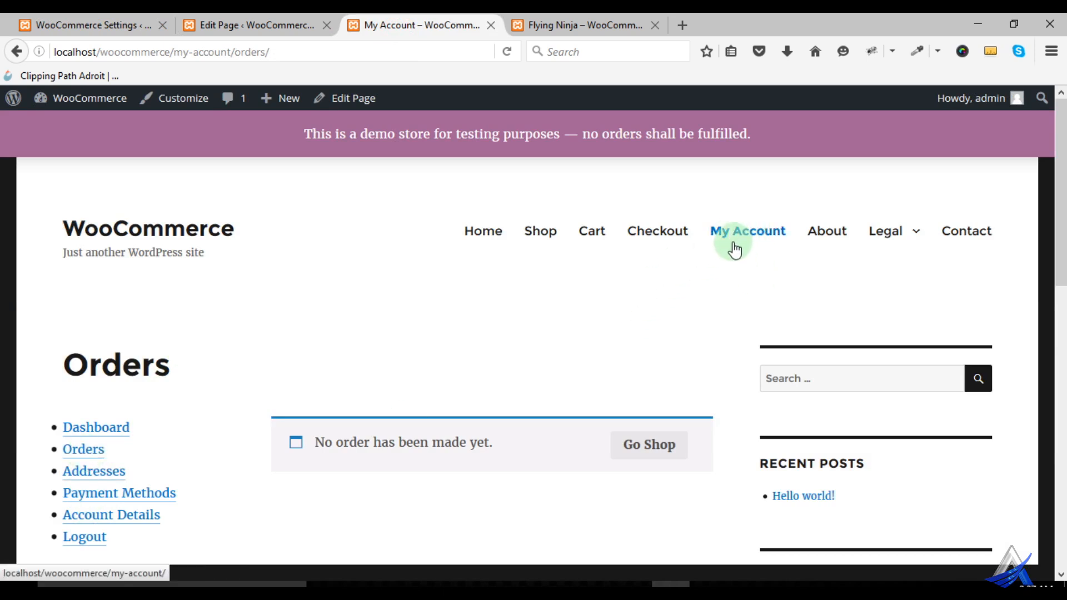
# - Open the Menus editor in the site admin and expand the WooCommerce Endpoints items
pyautogui.click(219, 16)
pyautogui.click(79, 18)
pyautogui.click(221, 17)
pyautogui.moveTo(73, 437)
pyautogui.scroll(-1, 73, 439)
pyautogui.scroll(-3, 69, 483)
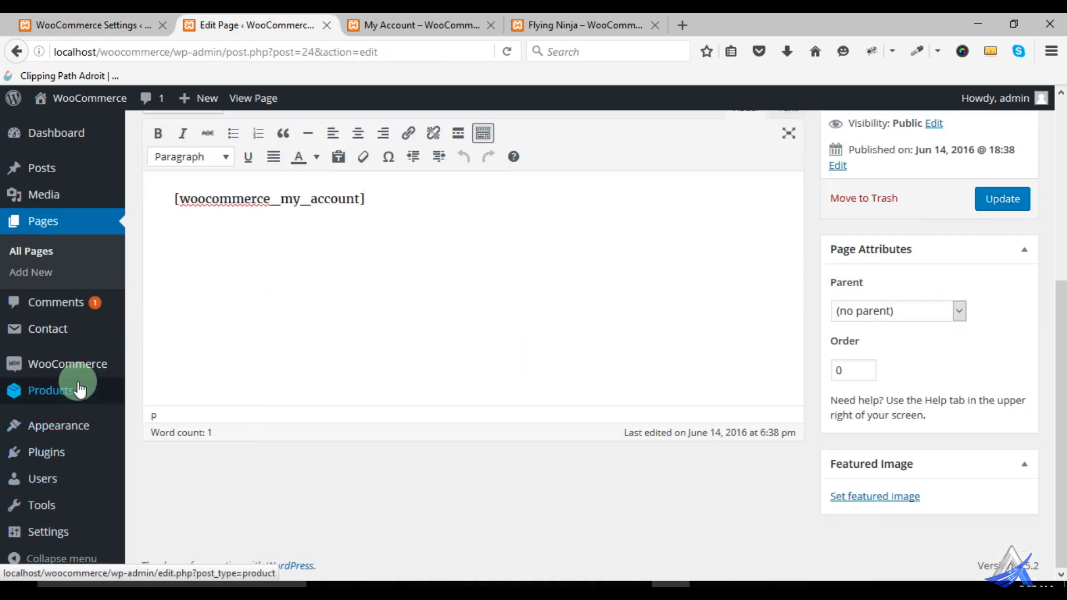
pyautogui.click(176, 439)
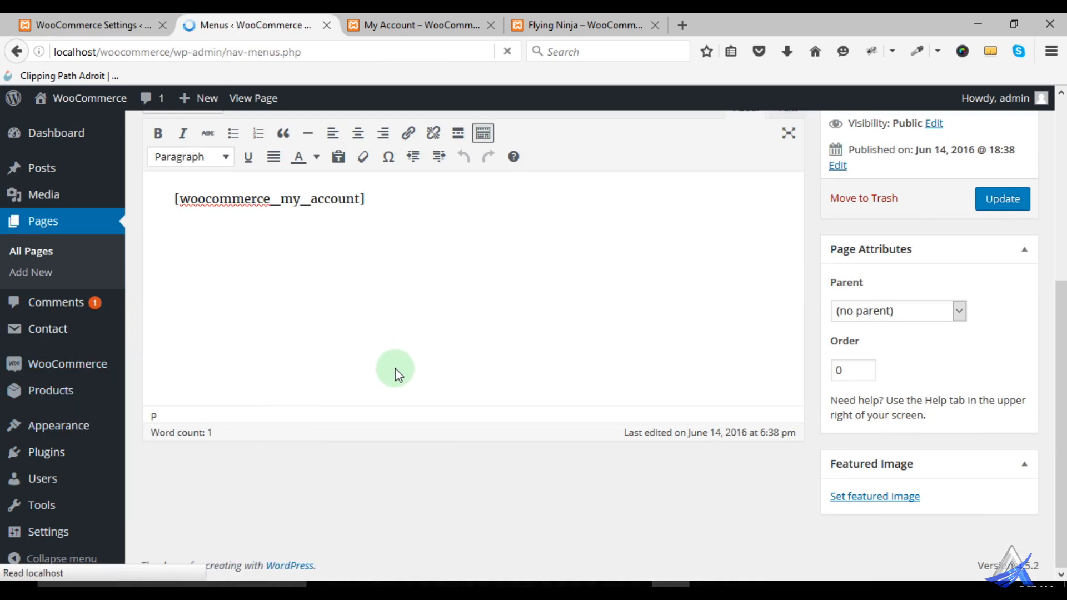
pyautogui.scroll(-6, 395, 371)
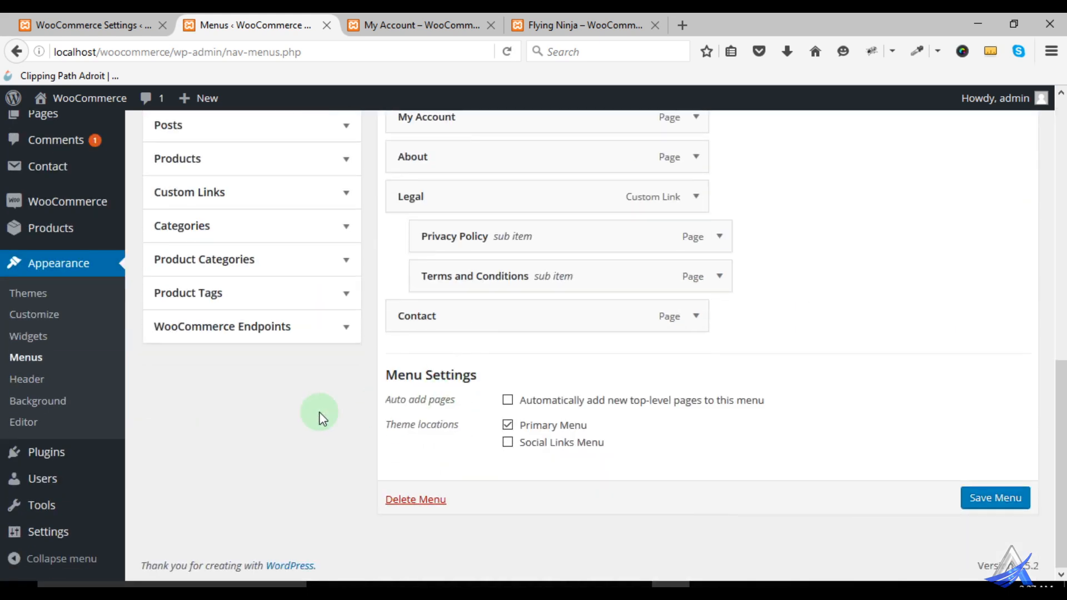
pyautogui.click(269, 330)
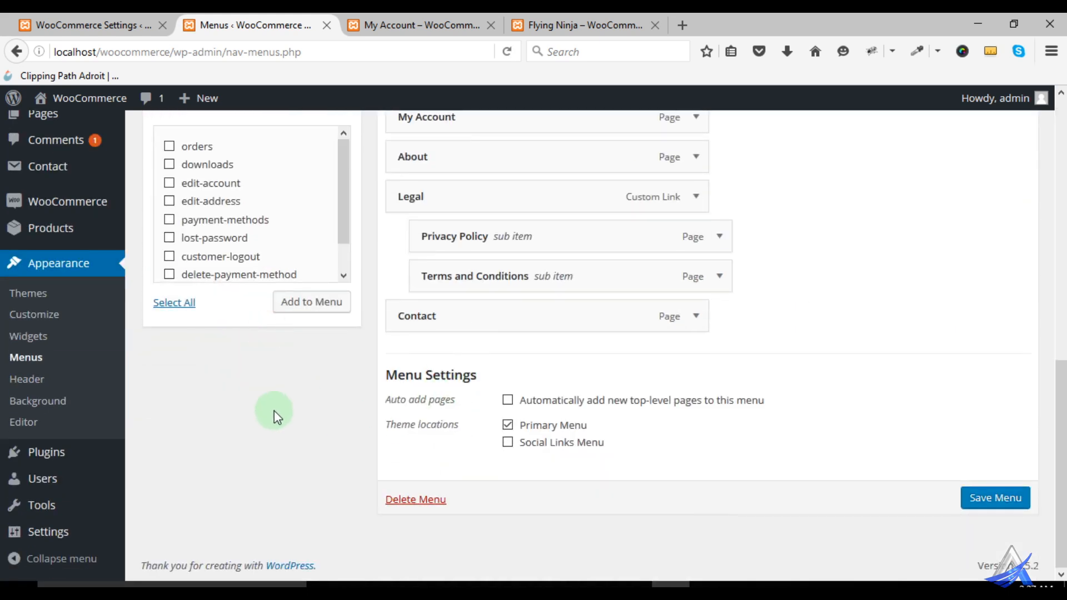
# - Add the orders, downloads, edit-account, edit-address, payment-methods, lost-password and customer-logout endpoints to the menu
pyautogui.click(169, 146)
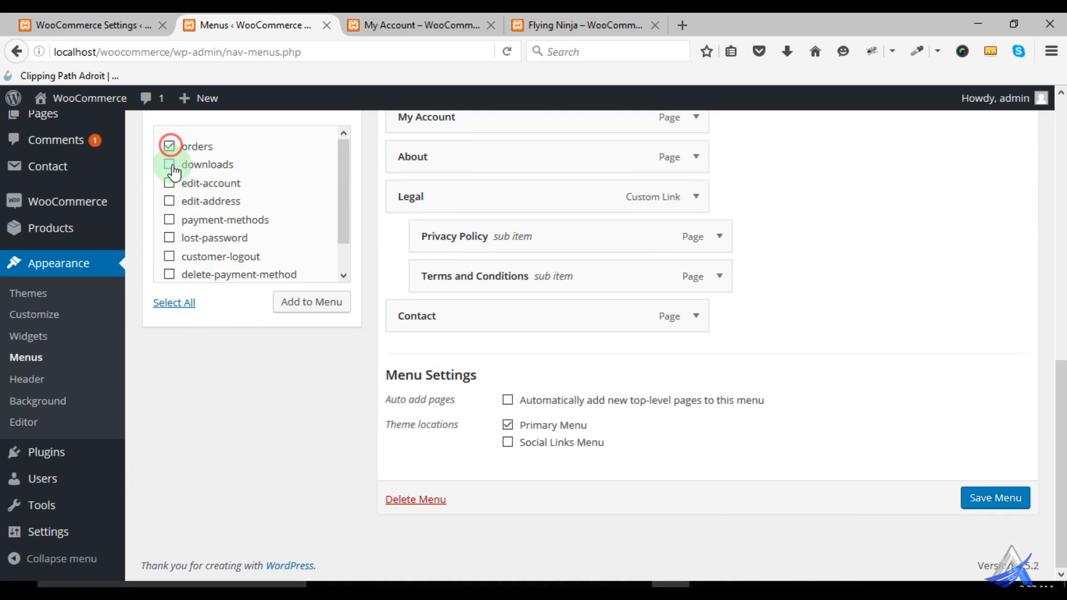
pyautogui.click(170, 165)
pyautogui.click(170, 183)
pyautogui.click(171, 202)
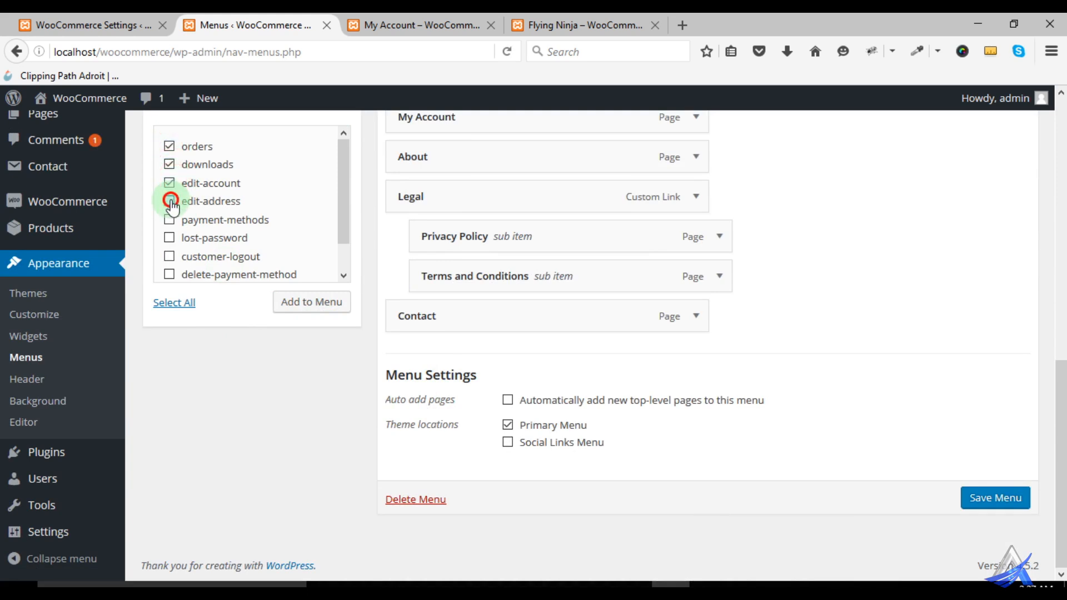
pyautogui.click(170, 221)
pyautogui.click(170, 239)
pyautogui.moveTo(338, 217); pyautogui.dragTo(338, 252)
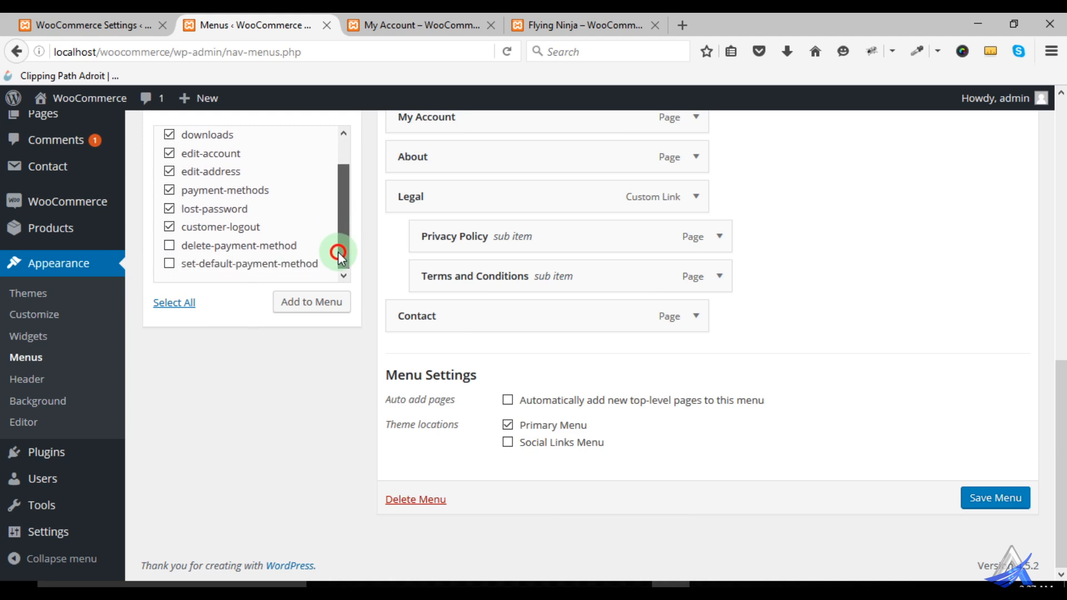
pyautogui.click(170, 246)
pyautogui.click(171, 247)
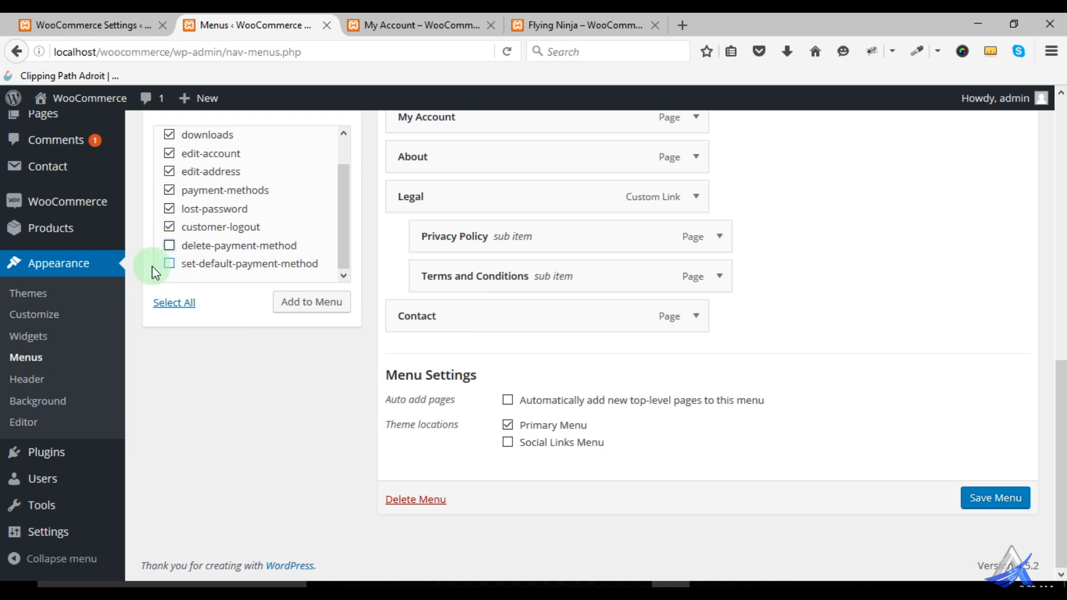
pyautogui.click(306, 303)
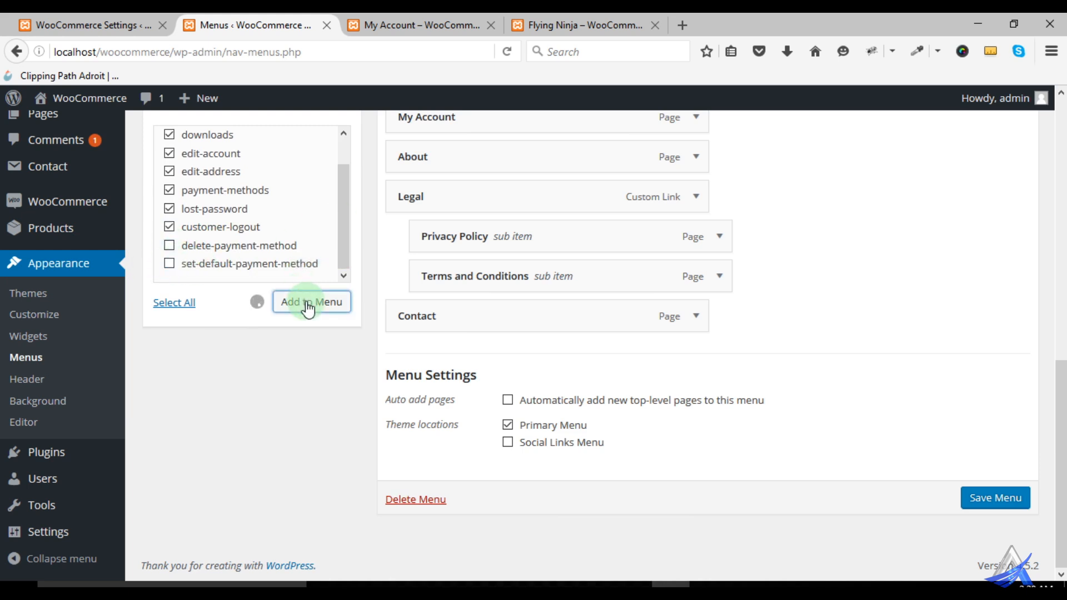
# - Nest orders, downloads, edit-account, edit-address and payment-methods as sub items under My Account in the menu structure
pyautogui.scroll(3, 249, 445)
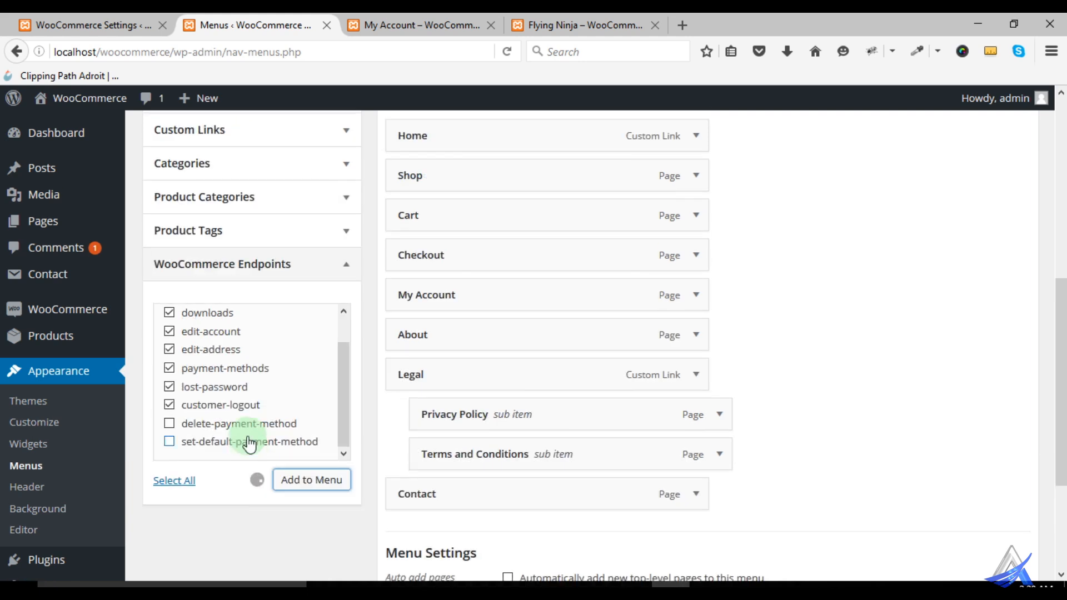
pyautogui.scroll(-2, 239, 461)
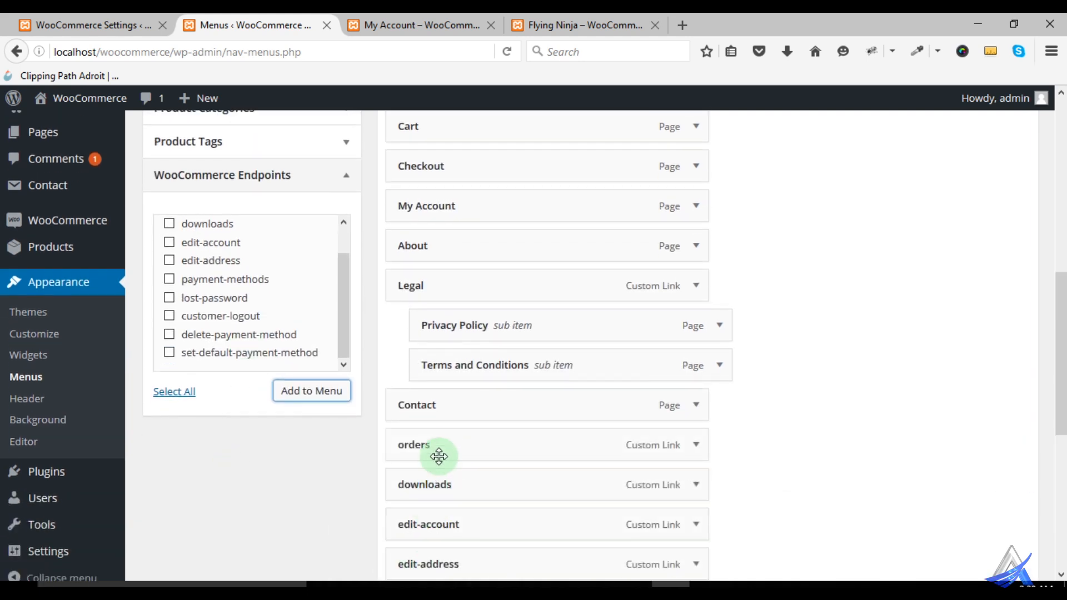
pyautogui.moveTo(439, 447); pyautogui.dragTo(479, 238)
pyautogui.moveTo(462, 487); pyautogui.dragTo(493, 286)
pyautogui.scroll(-3, 793, 433)
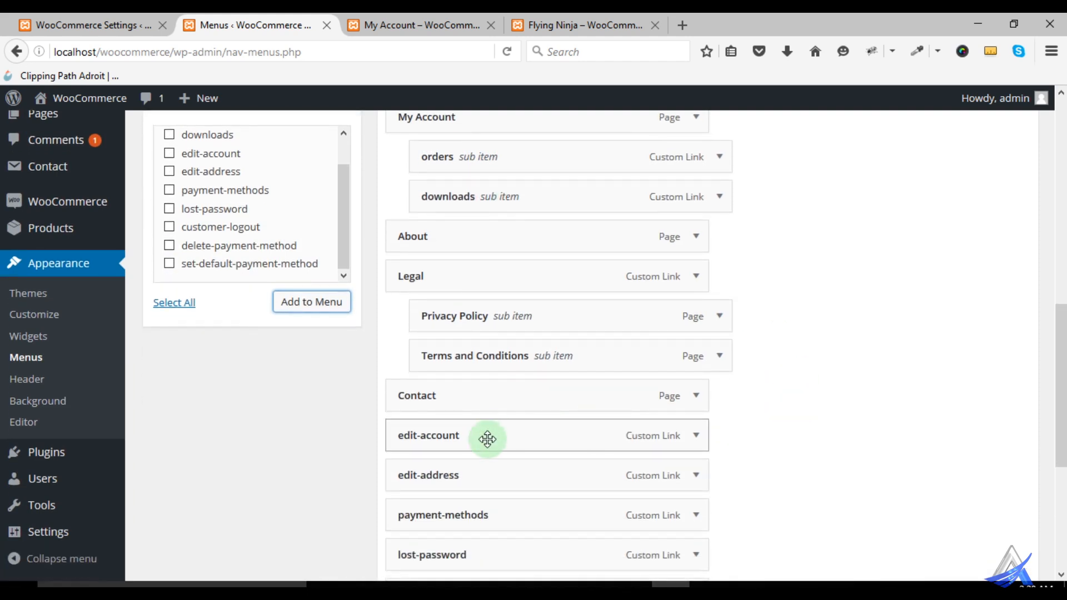
pyautogui.moveTo(482, 442); pyautogui.dragTo(507, 234)
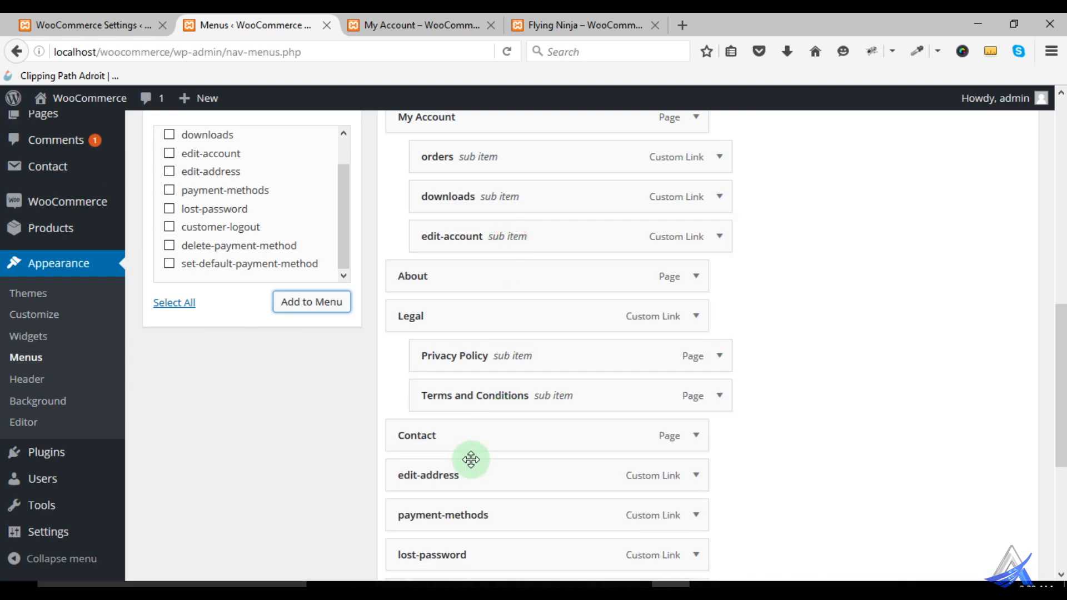
pyautogui.moveTo(465, 479); pyautogui.dragTo(489, 278)
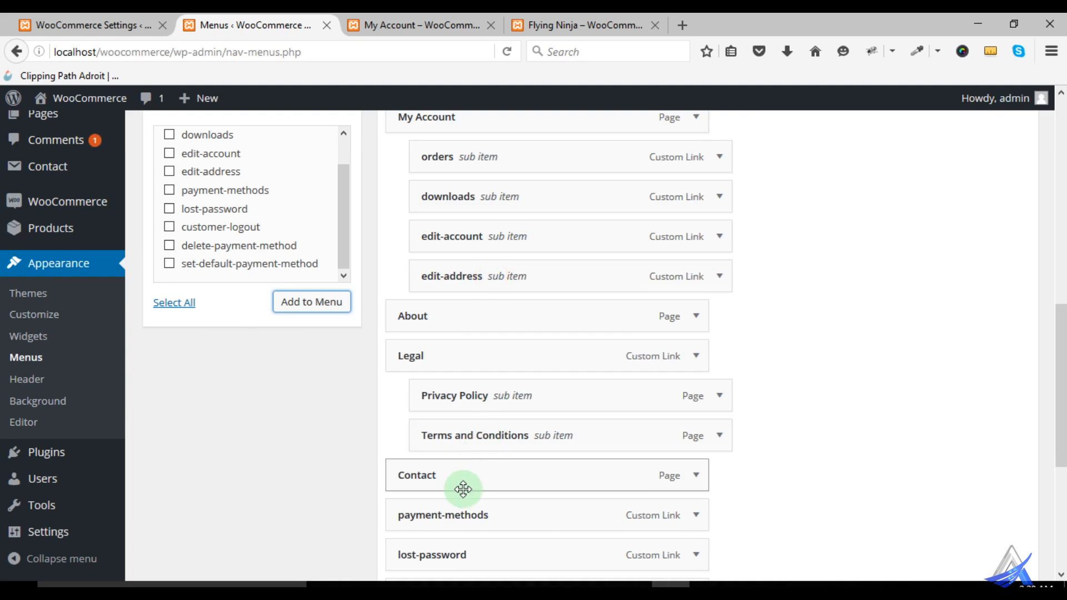
pyautogui.moveTo(471, 522); pyautogui.dragTo(505, 317)
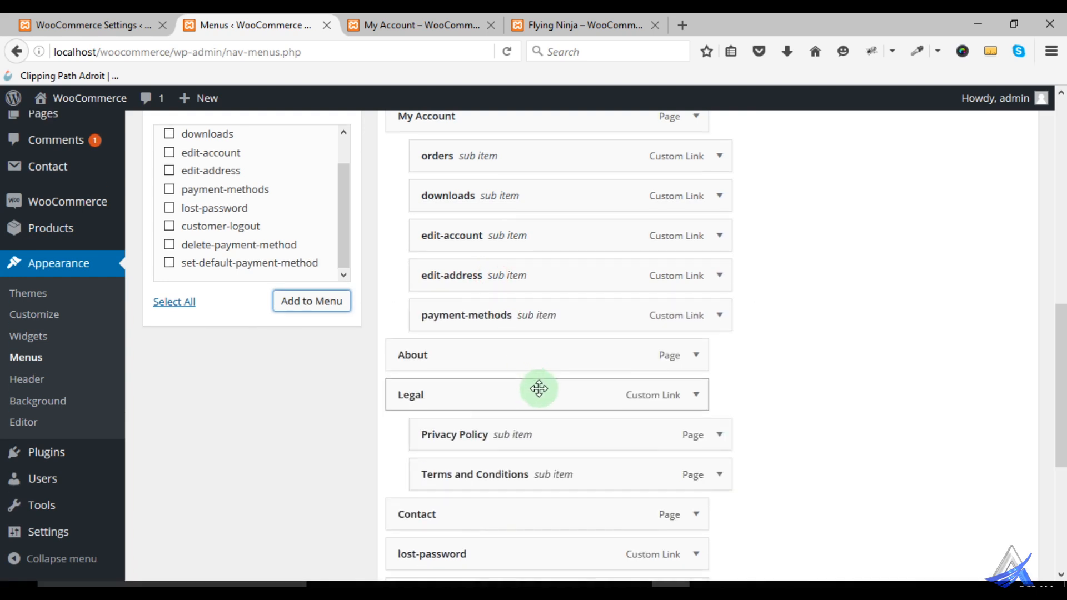
# - Nest lost-password and customer-logout under My Account after payment-methods and save the menu
pyautogui.scroll(-3, 539, 386)
pyautogui.moveTo(465, 376); pyautogui.dragTo(503, 358)
pyautogui.scroll(5, 520, 314)
pyautogui.scroll(1, 500, 328)
pyautogui.scroll(-1, 864, 406)
pyautogui.scroll(-3, 865, 406)
pyautogui.moveTo(472, 419); pyautogui.dragTo(503, 214)
pyautogui.scroll(-3, 817, 352)
pyautogui.click(983, 508)
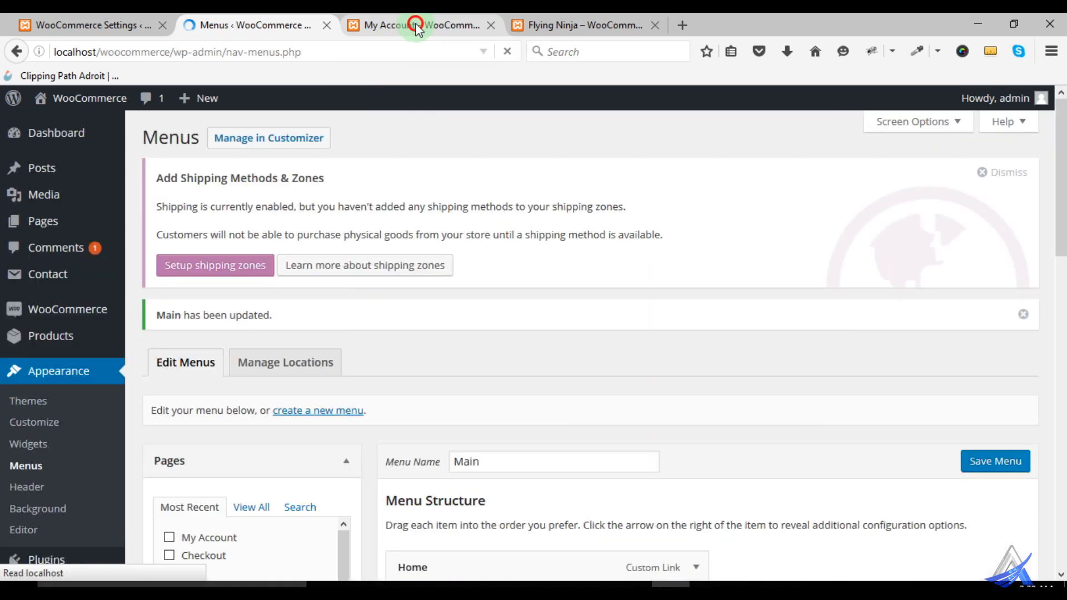
# - Reload the storefront, check the My Account submenu and log out through its customer-logout item
pyautogui.click(418, 26)
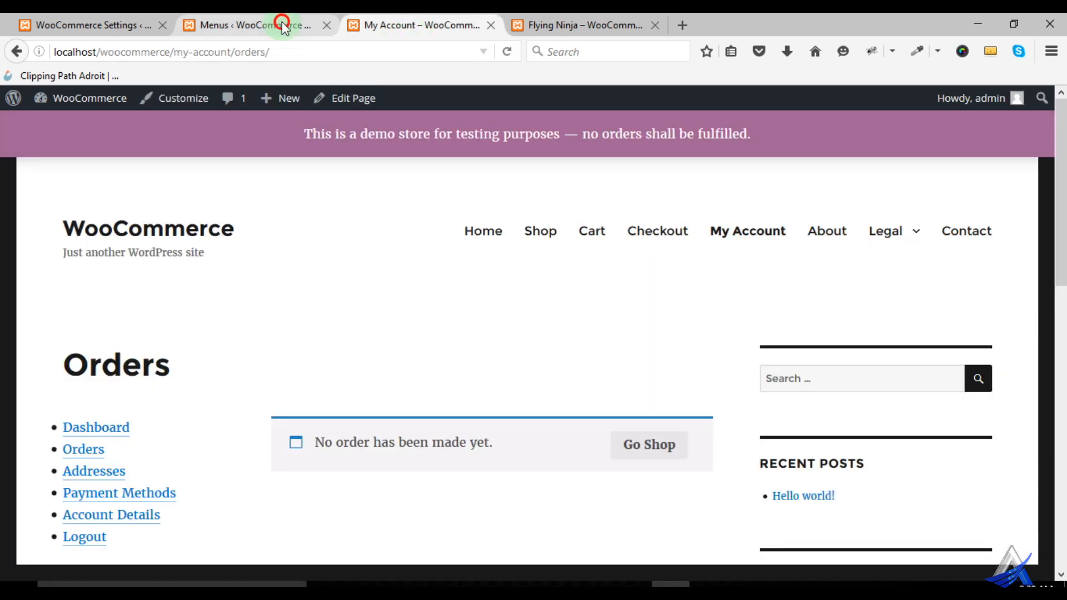
pyautogui.click(282, 24)
pyautogui.click(421, 23)
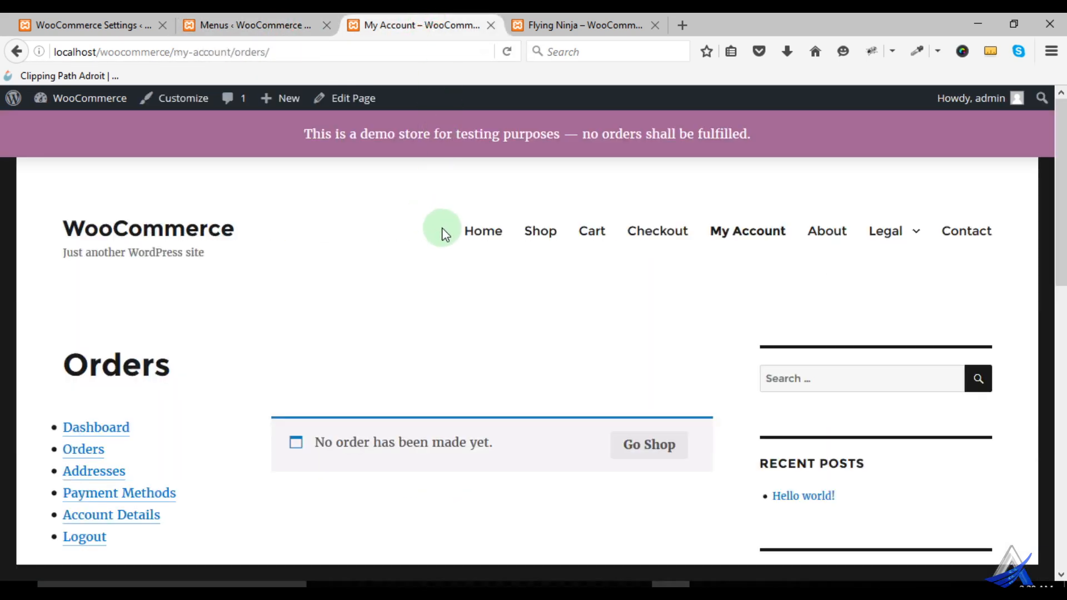
pyautogui.rightClick(370, 197)
pyautogui.click(487, 216)
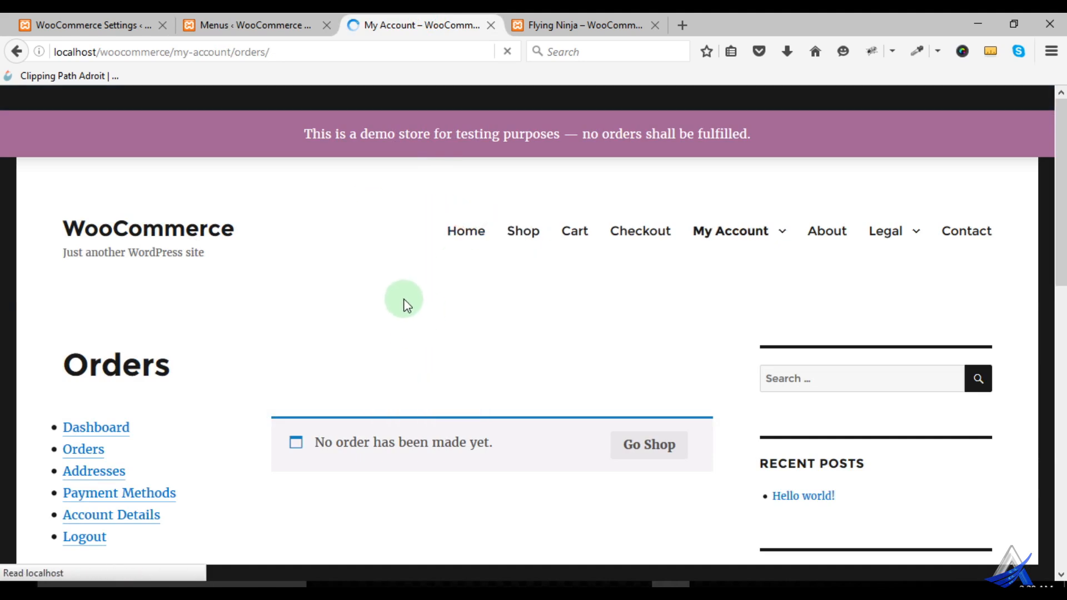
pyautogui.moveTo(756, 235)
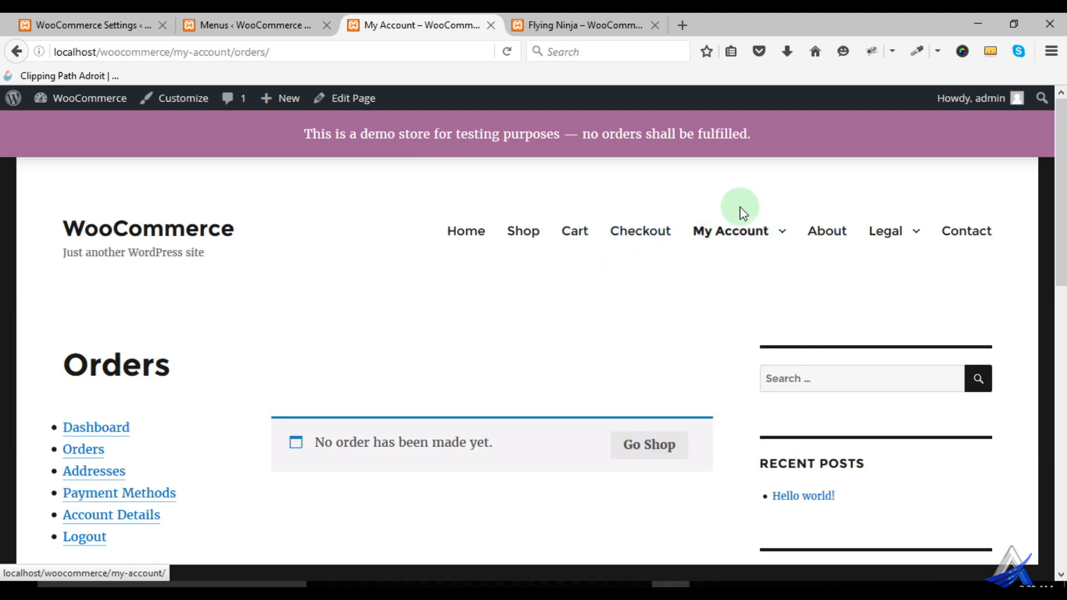
pyautogui.moveTo(738, 211)
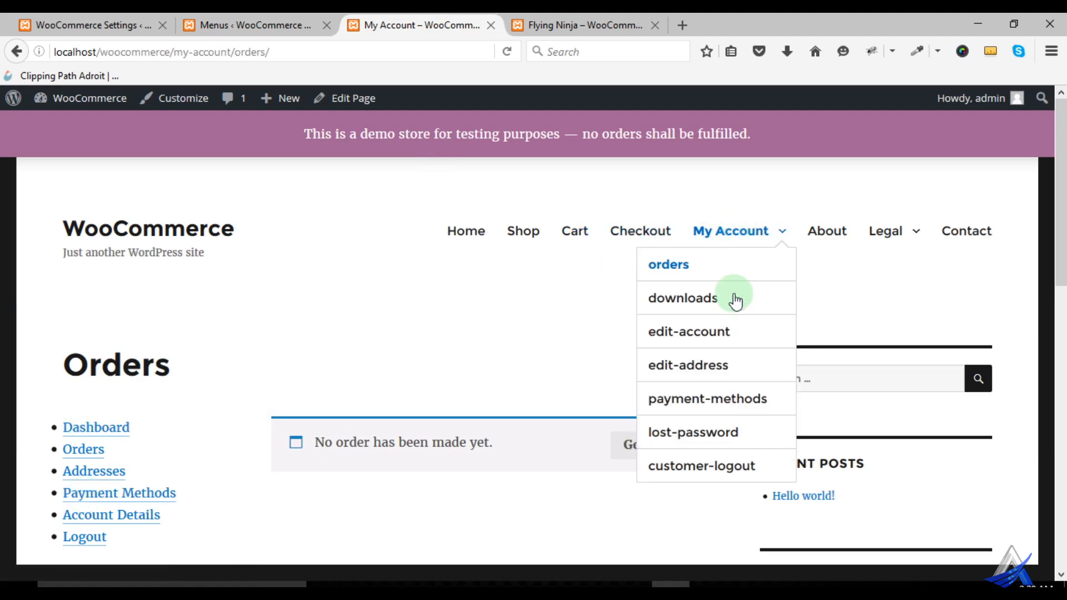
pyautogui.click(683, 469)
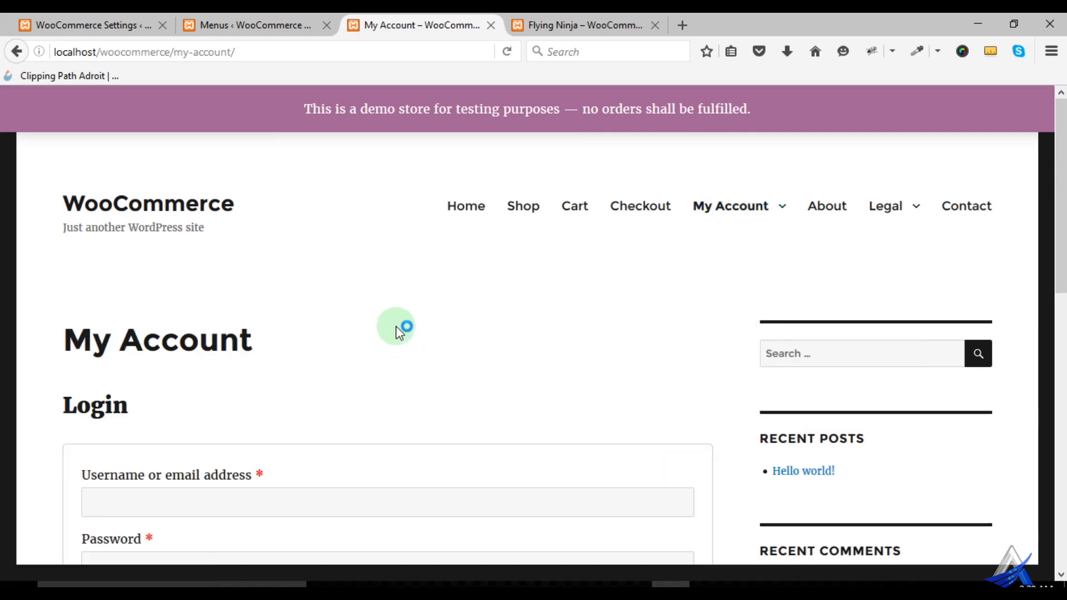
# - Review the logged-out My Account login form, open edit-address from the My Account submenu and examine the Addresses page
pyautogui.scroll(-5, 222, 411)
pyautogui.scroll(3, 212, 415)
pyautogui.scroll(-1, 209, 401)
pyautogui.scroll(-3, 667, 309)
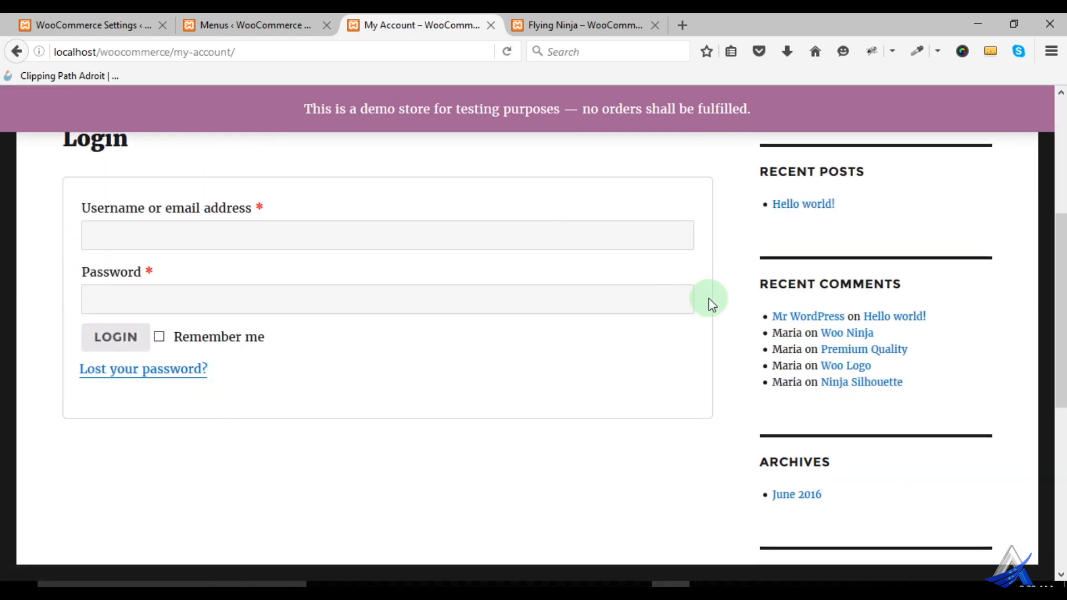
pyautogui.scroll(5, 741, 278)
pyautogui.moveTo(741, 210)
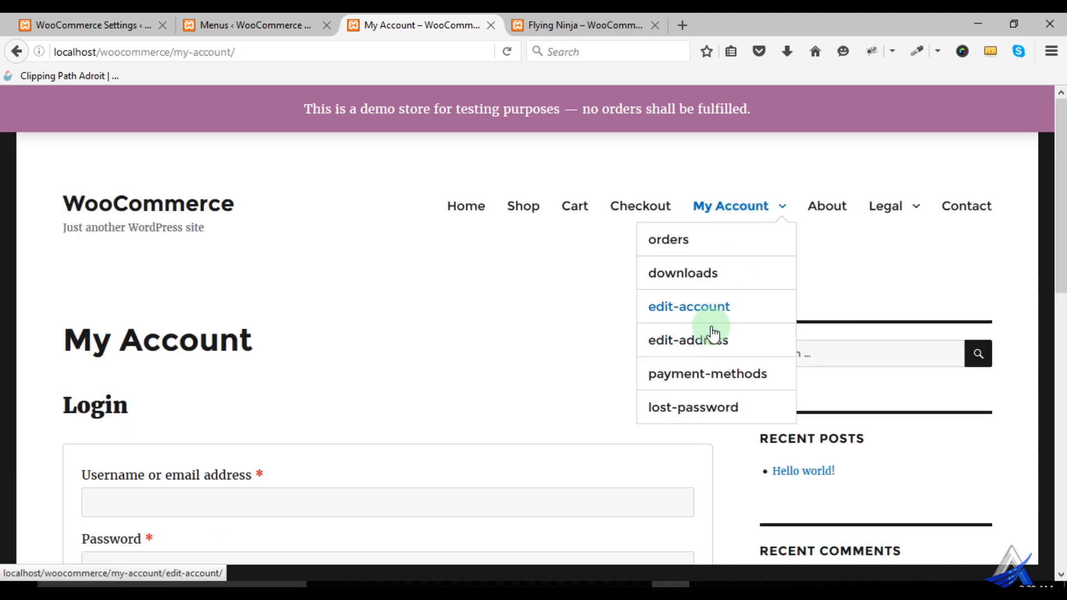
pyautogui.click(705, 347)
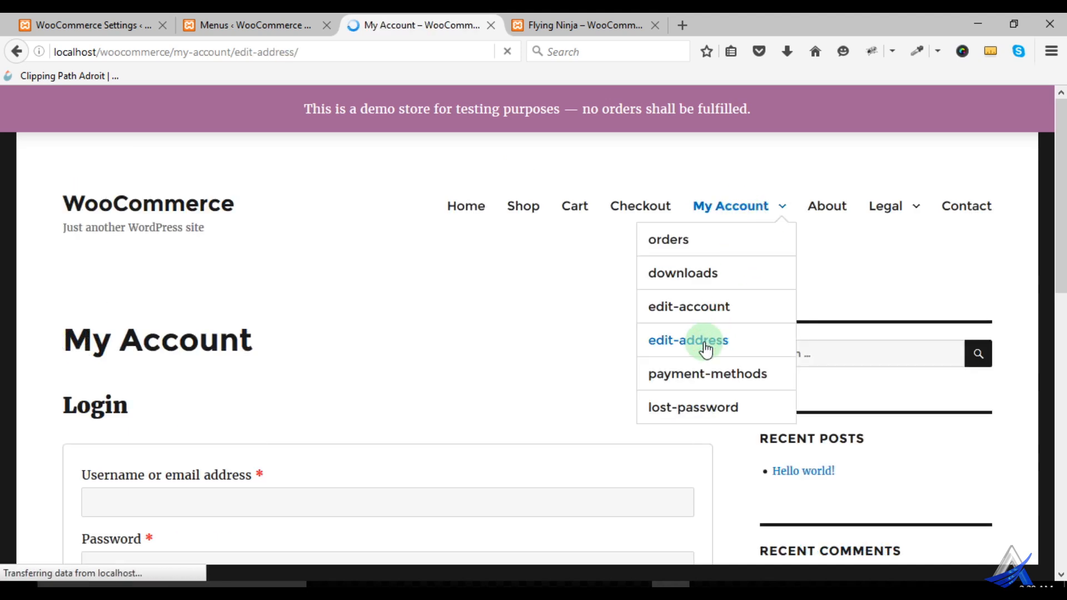
pyautogui.scroll(-5, 316, 300)
pyautogui.scroll(3, 490, 296)
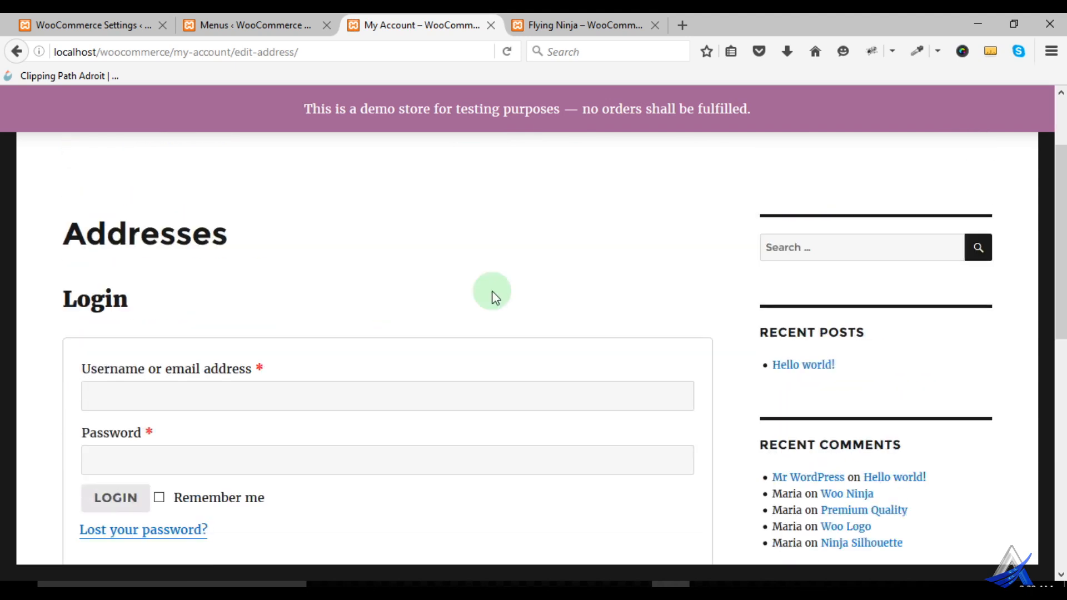
pyautogui.scroll(-2, 433, 291)
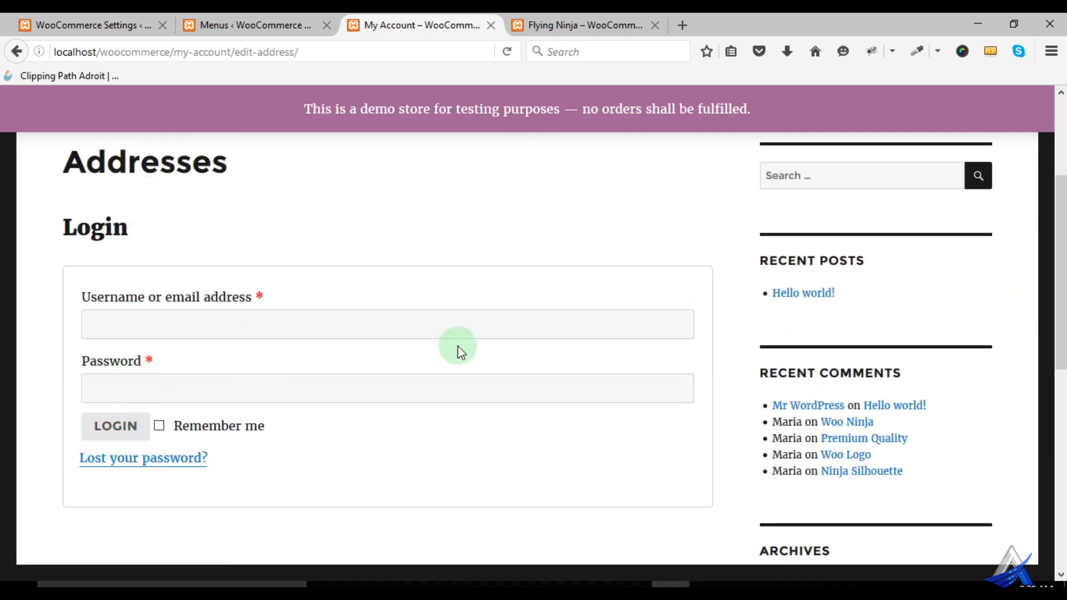
pyautogui.scroll(3, 460, 348)
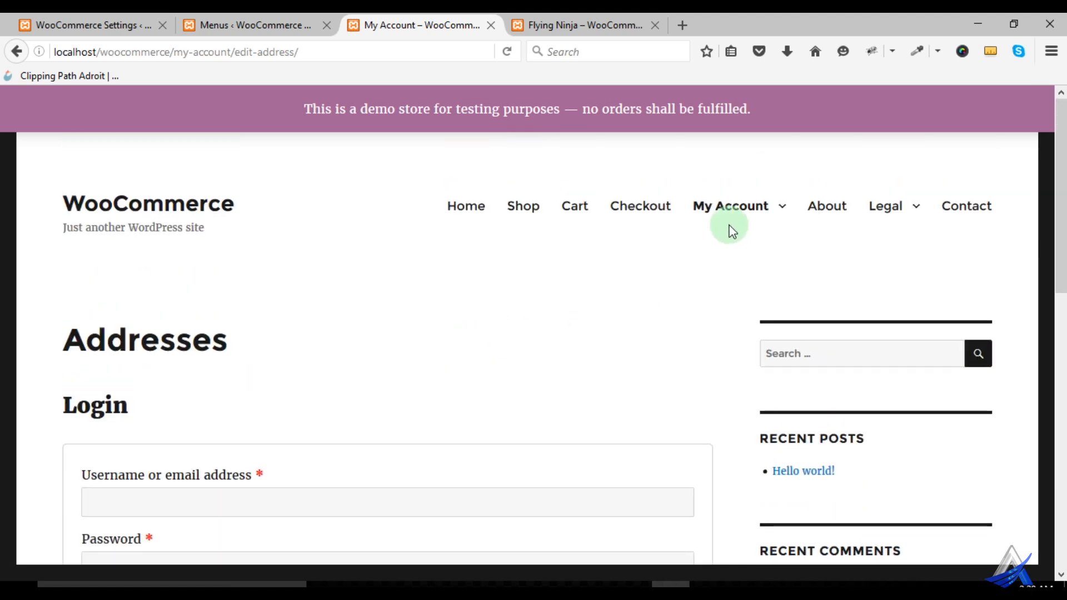
pyautogui.moveTo(726, 216)
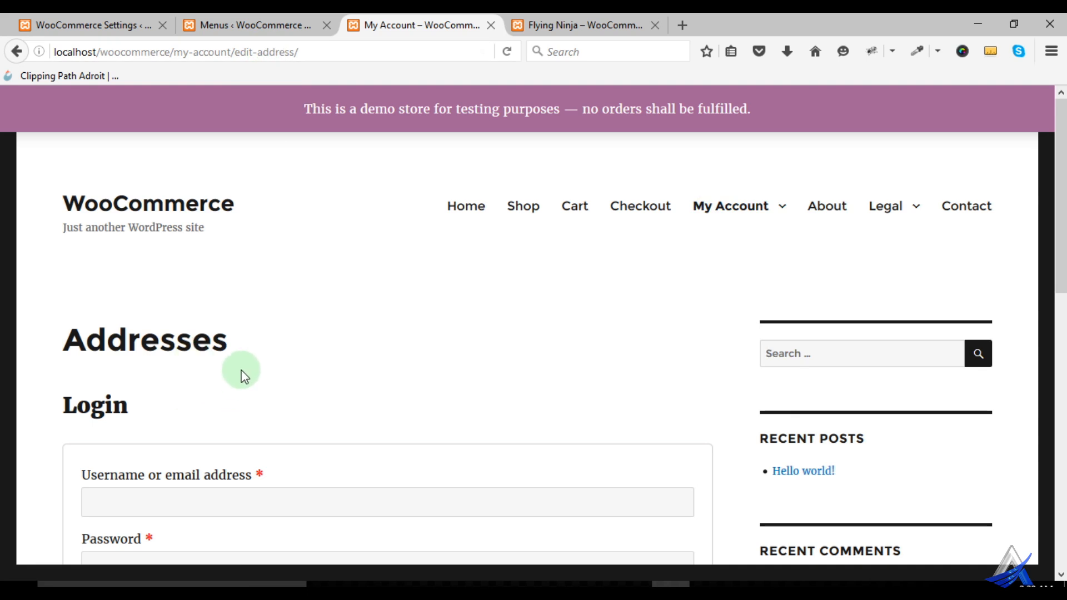
# - Log in to the store from the Addresses page with the username admin and the account password, and dismiss the save-login prompt
pyautogui.scroll(-3, 241, 378)
pyautogui.click(179, 333)
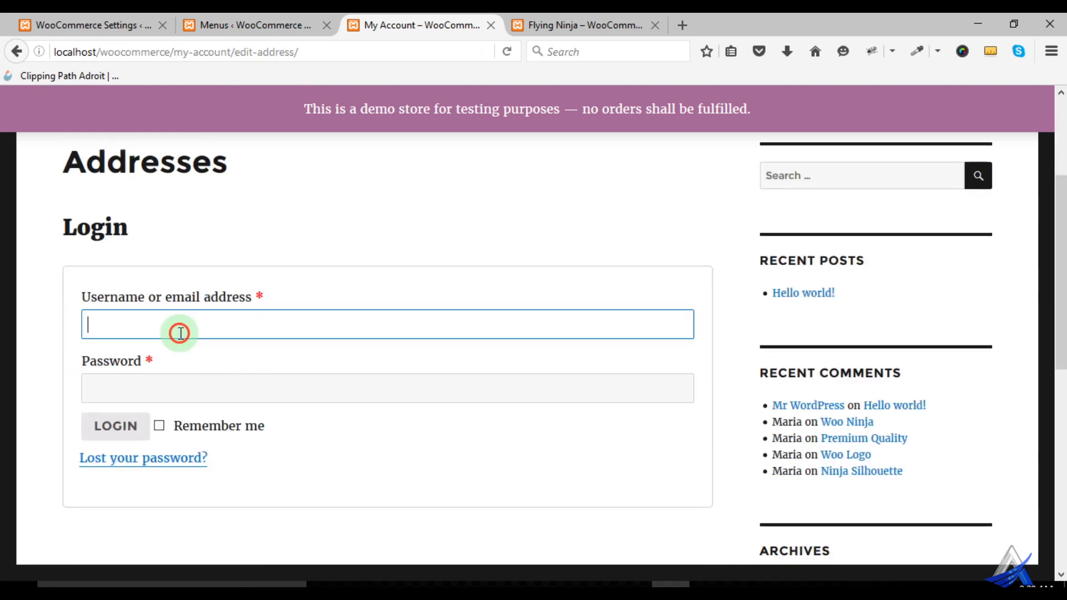
pyautogui.write('admin')
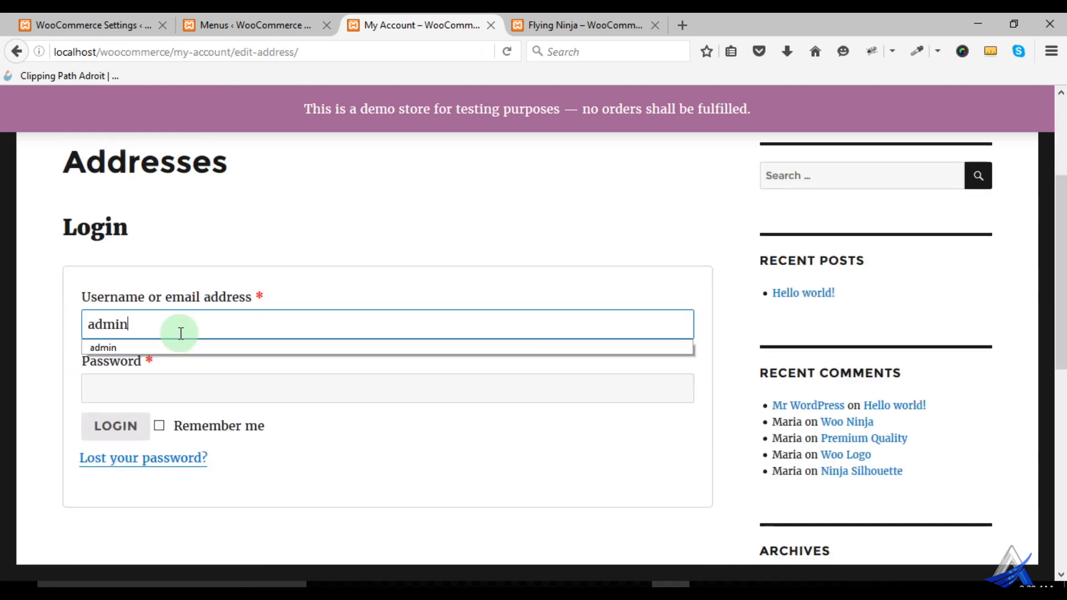
pyautogui.click(168, 384)
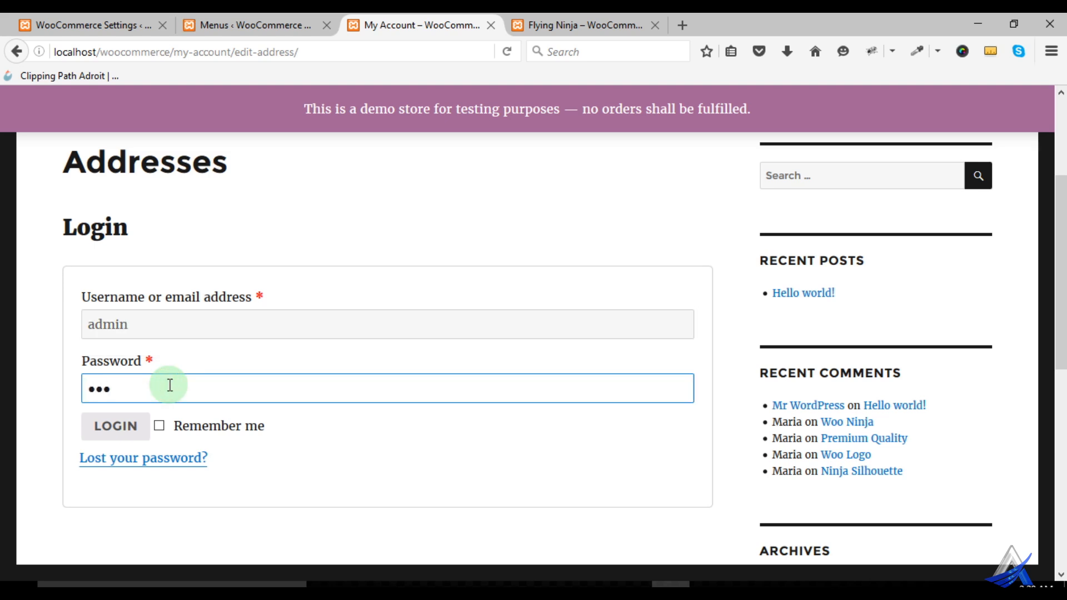
pyautogui.press('Return')
pyautogui.click(303, 86)
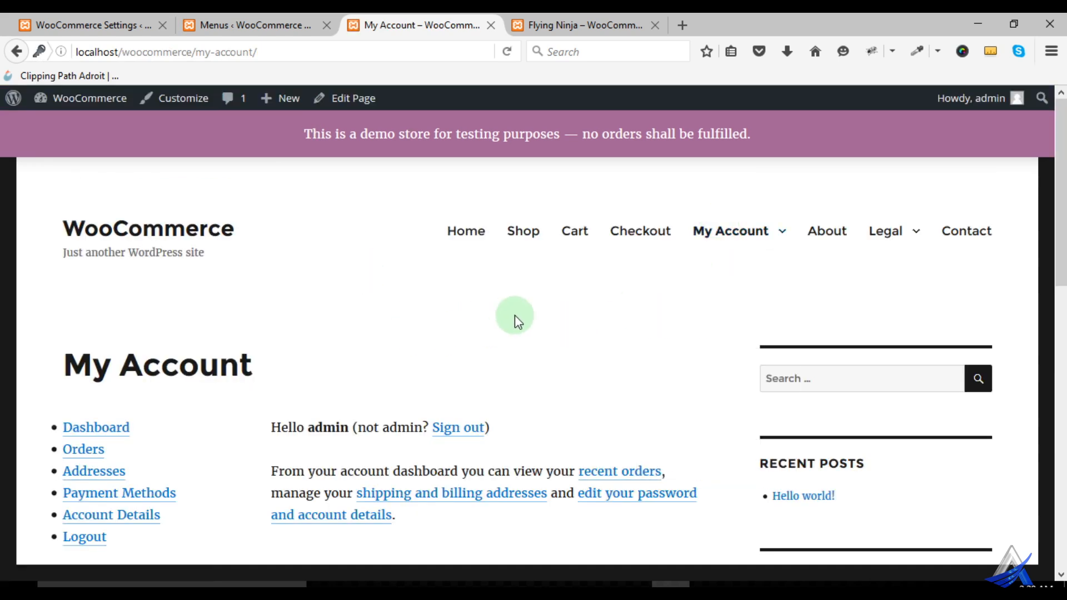
# - Renew the expired session on the Menus admin page with username admin and the account password, dismiss the save-login prompt and close that page
pyautogui.click(239, 22)
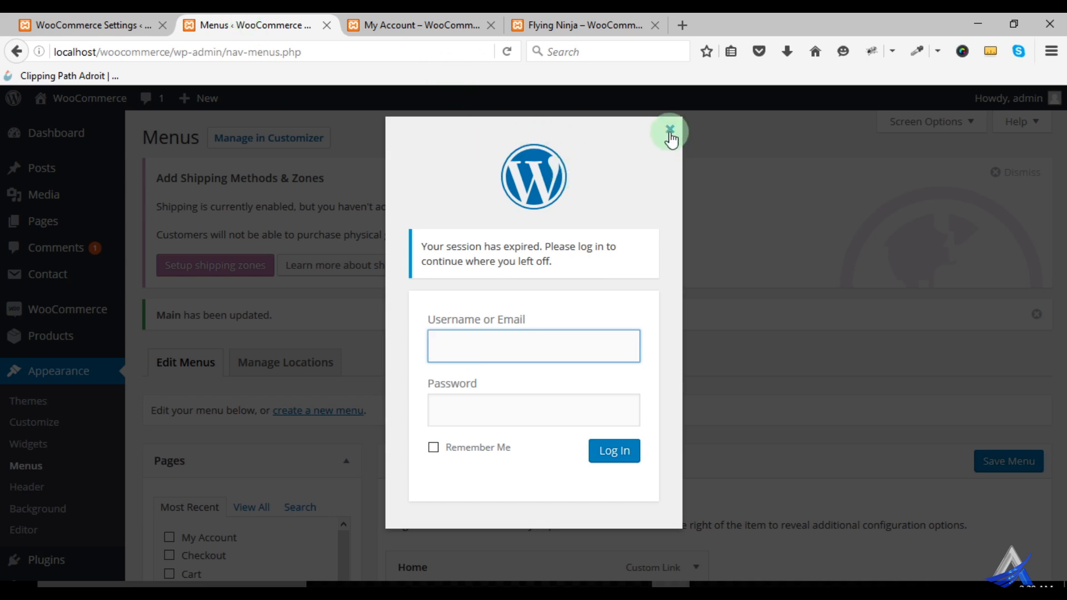
pyautogui.click(453, 348)
pyautogui.click(457, 369)
pyautogui.click(466, 408)
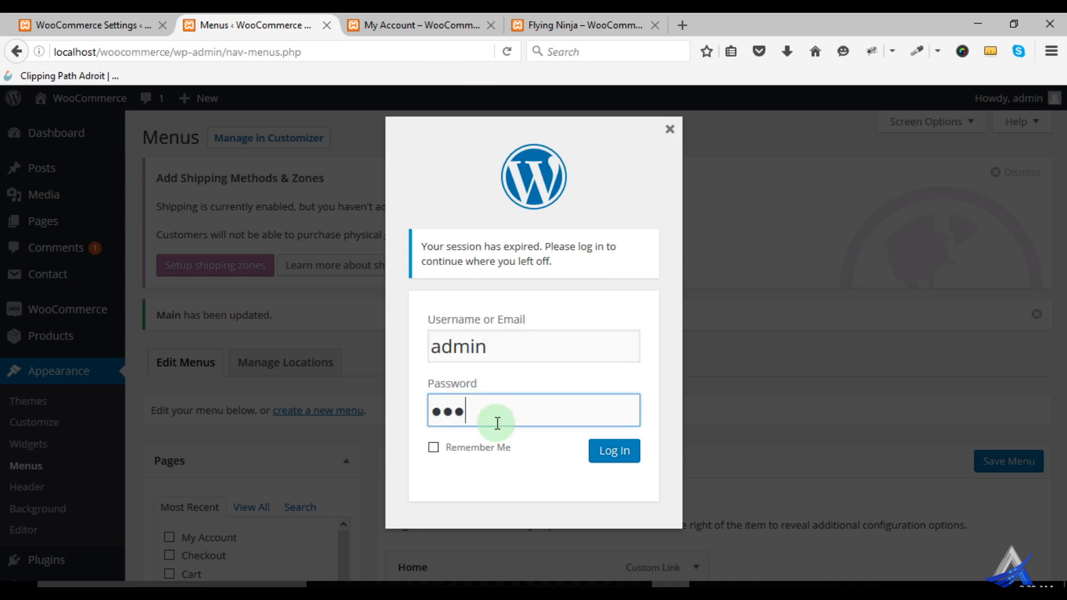
pyautogui.click(609, 453)
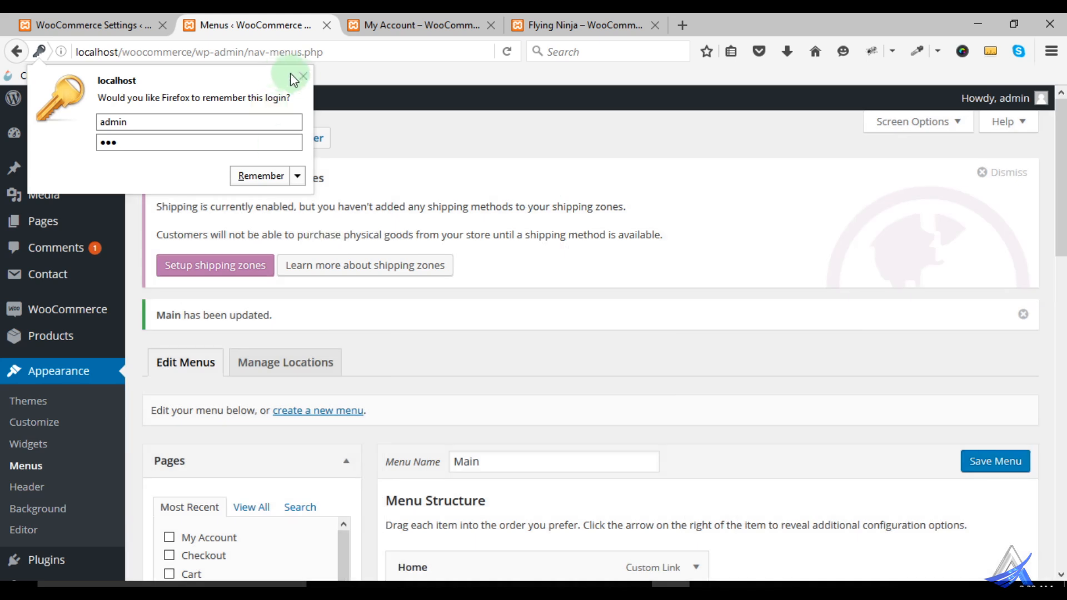
pyautogui.click(303, 76)
pyautogui.click(327, 25)
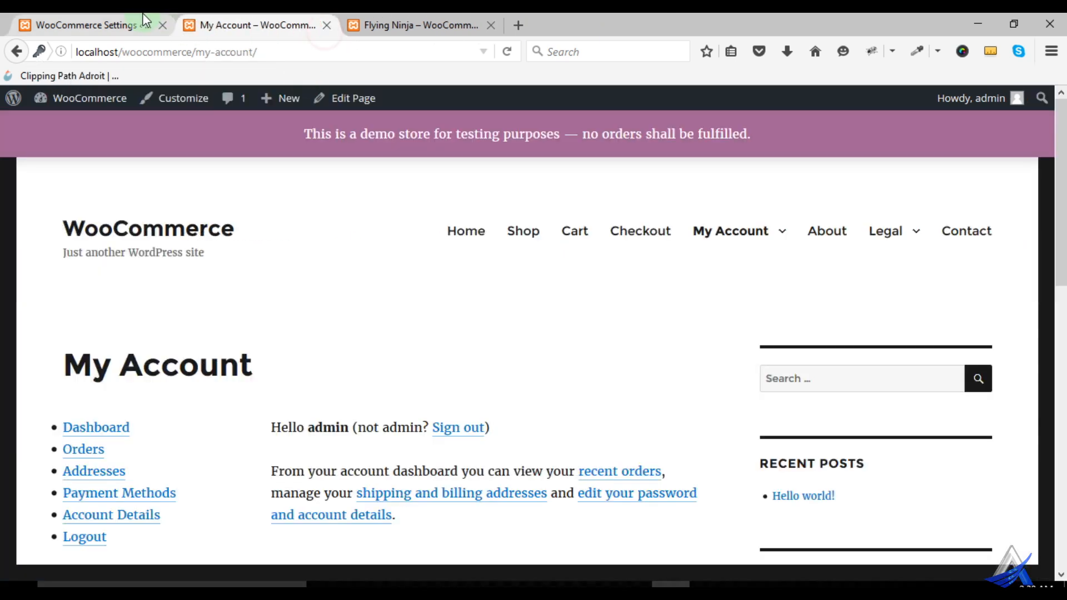
# - Return to the WooCommerce settings and open the Emails section, leaving the Accounts settings without saving
pyautogui.click(144, 23)
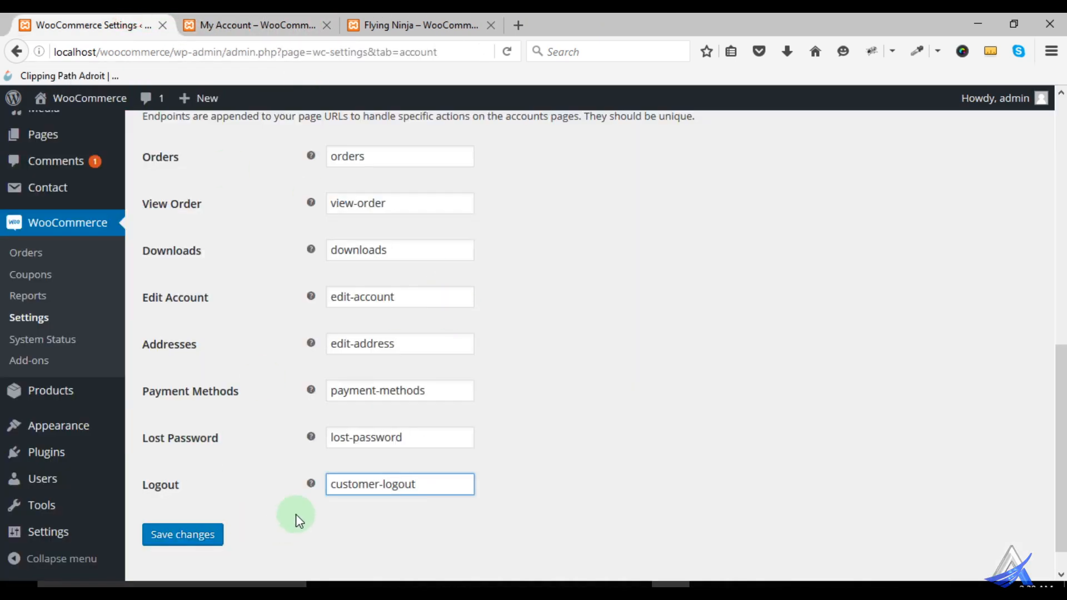
pyautogui.scroll(5, 239, 414)
pyautogui.scroll(4, 398, 418)
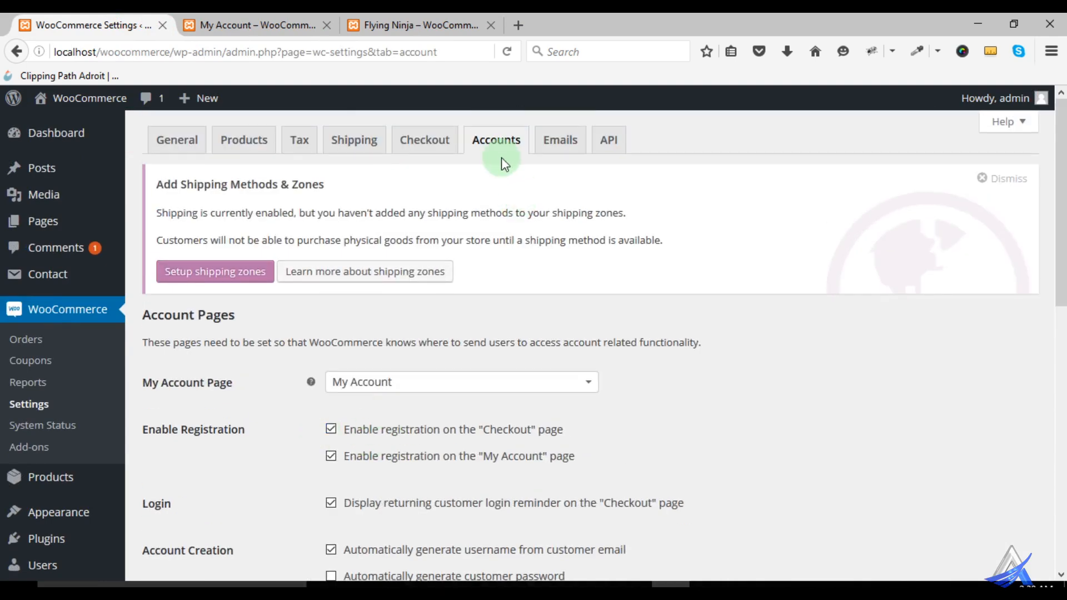
pyautogui.click(559, 141)
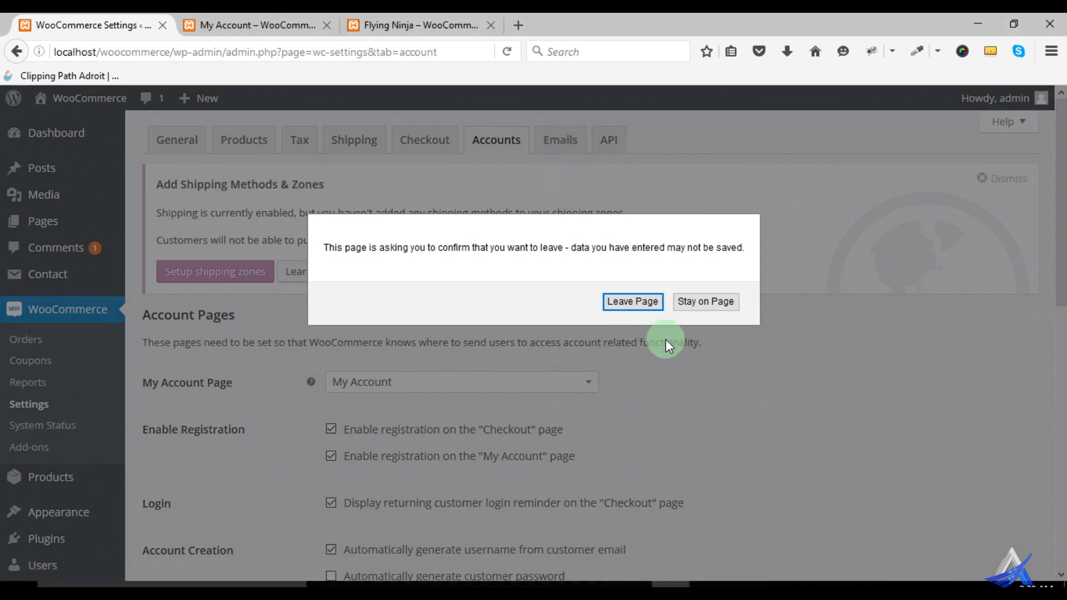
pyautogui.click(636, 303)
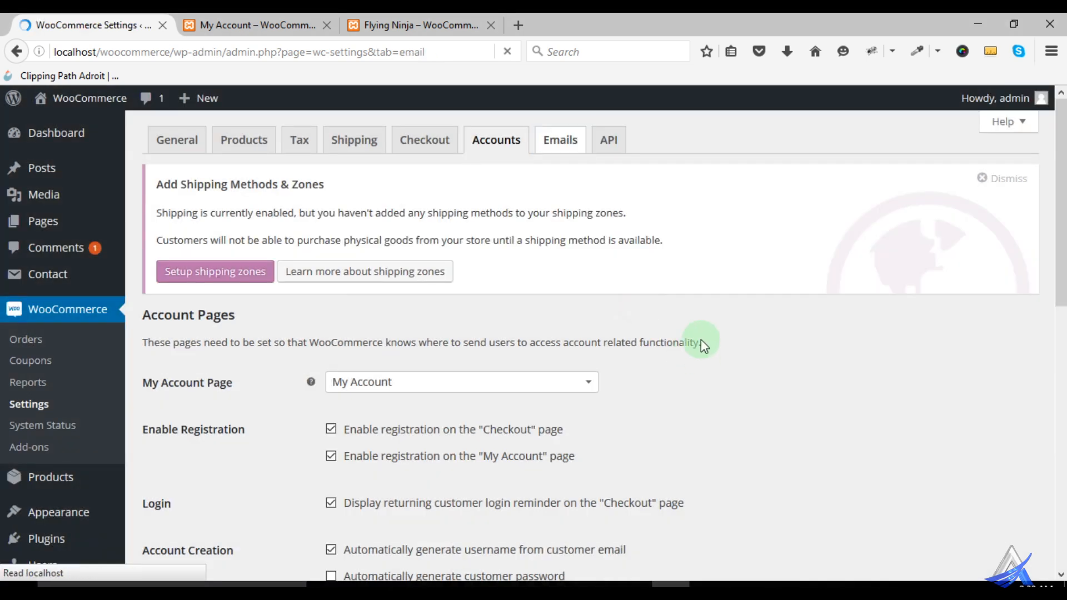
# - Examine the list of email notifications with their content types and recipients
pyautogui.scroll(-3, 714, 342)
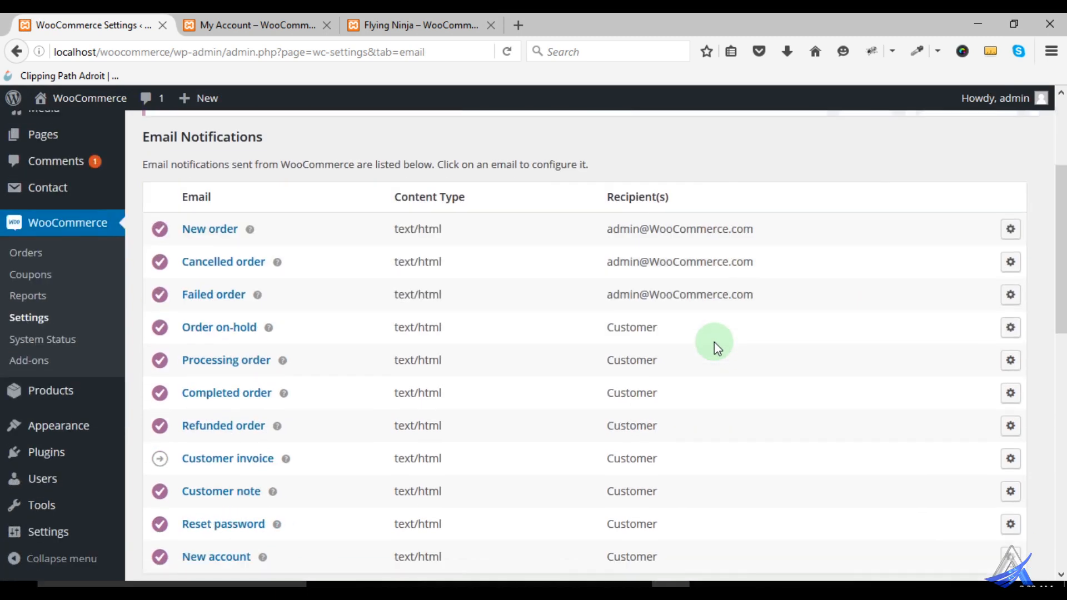
pyautogui.scroll(-3, 668, 347)
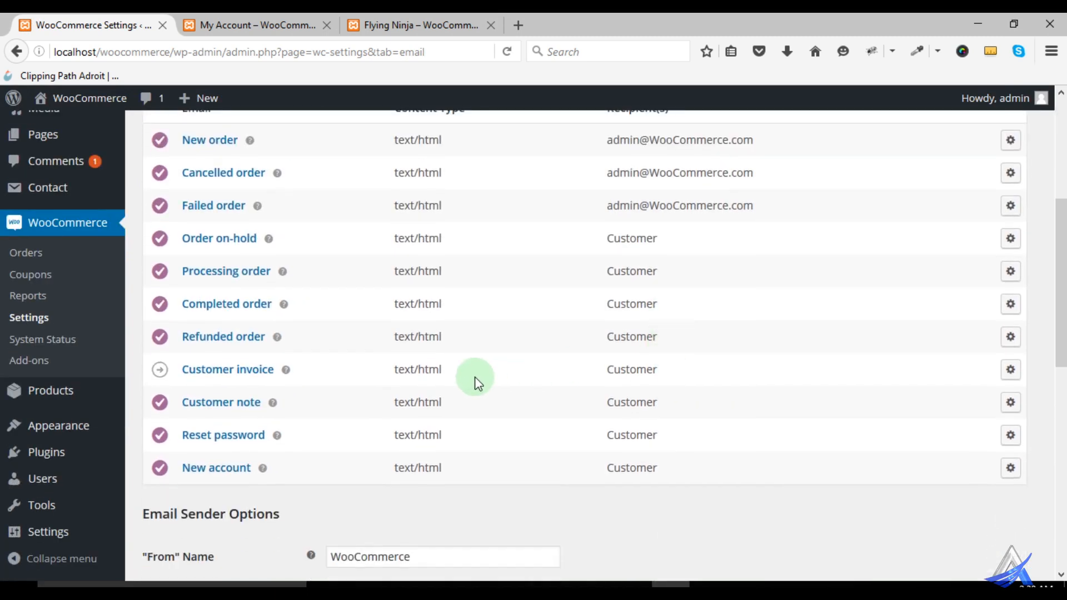
pyautogui.scroll(-5, 382, 441)
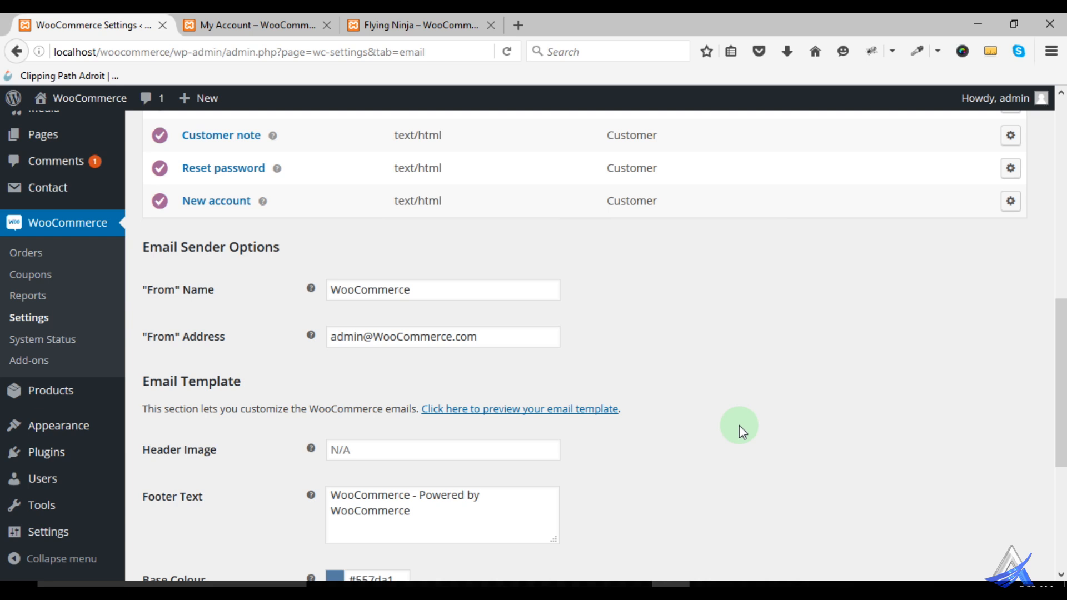
pyautogui.scroll(10, 855, 410)
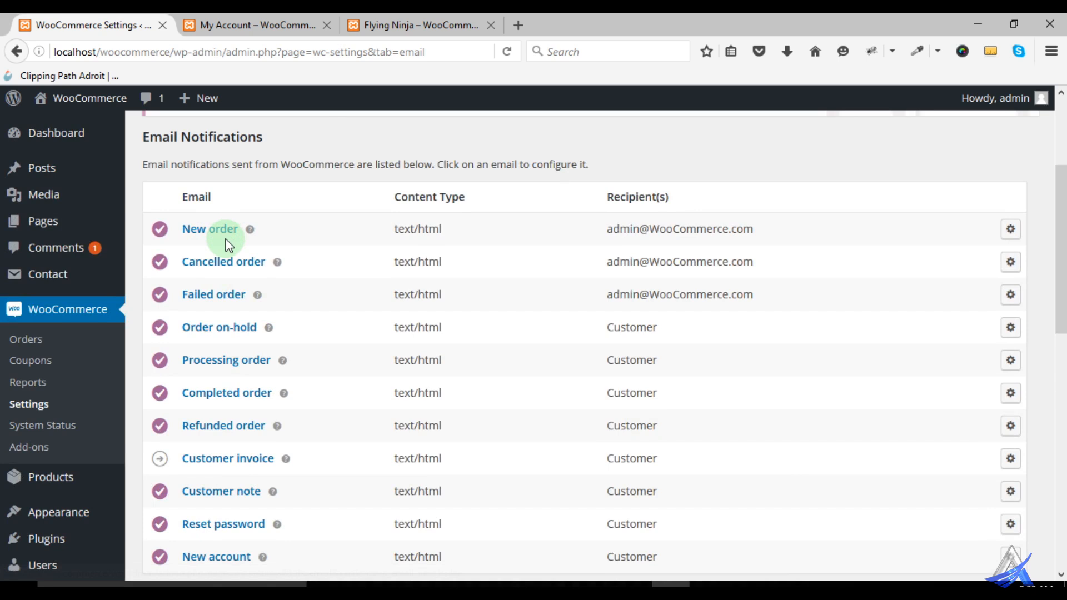
pyautogui.scroll(-3, 238, 255)
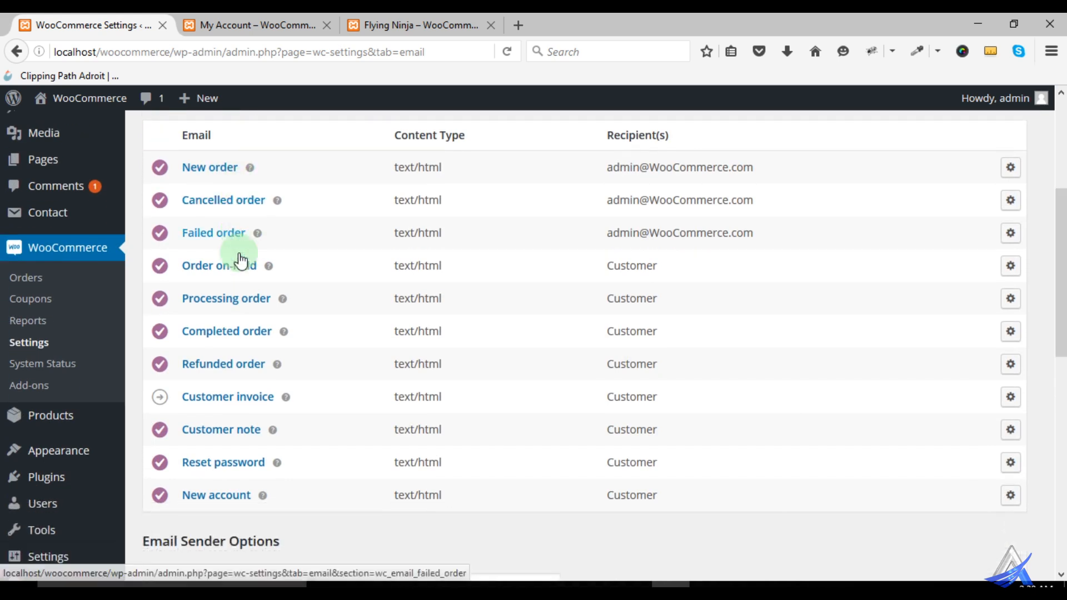
pyautogui.scroll(3, 240, 257)
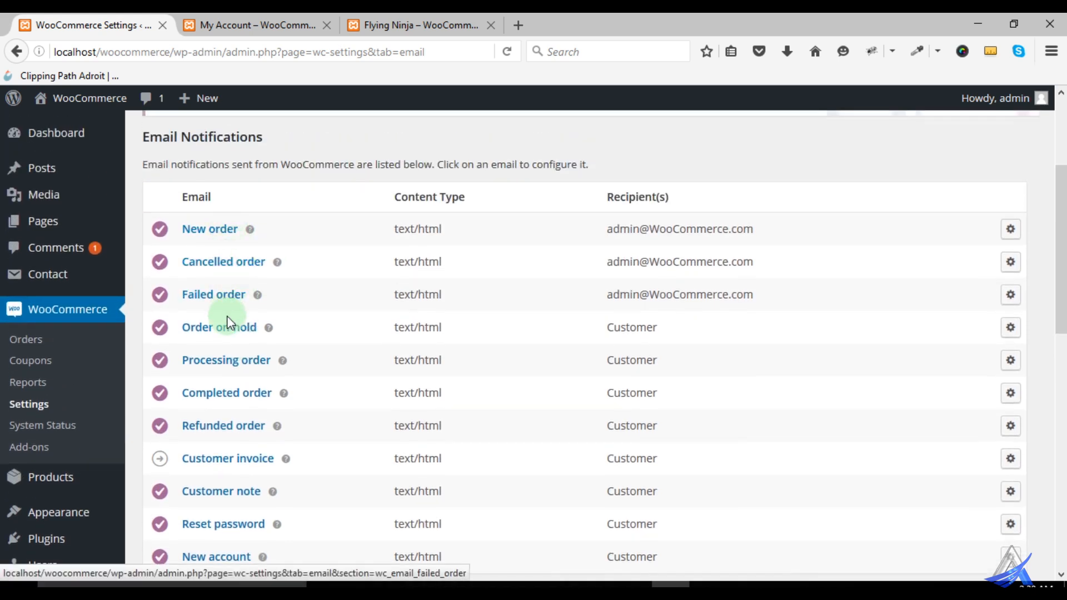
pyautogui.scroll(-3, 270, 312)
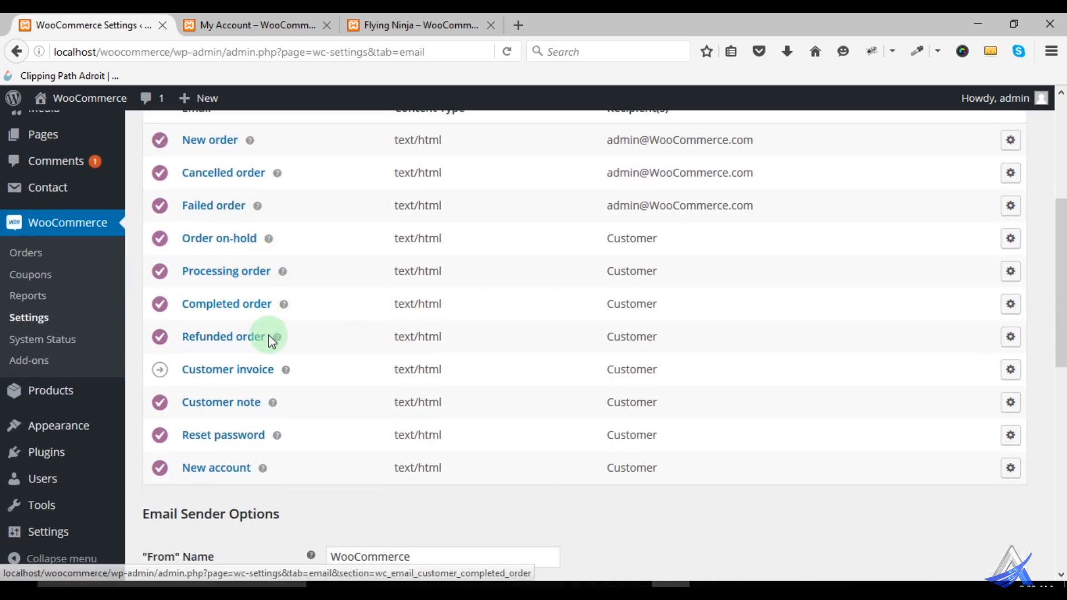
# - Review the Email Sender Options and Email Template settings and read the help for Header Image
pyautogui.scroll(-10, 251, 330)
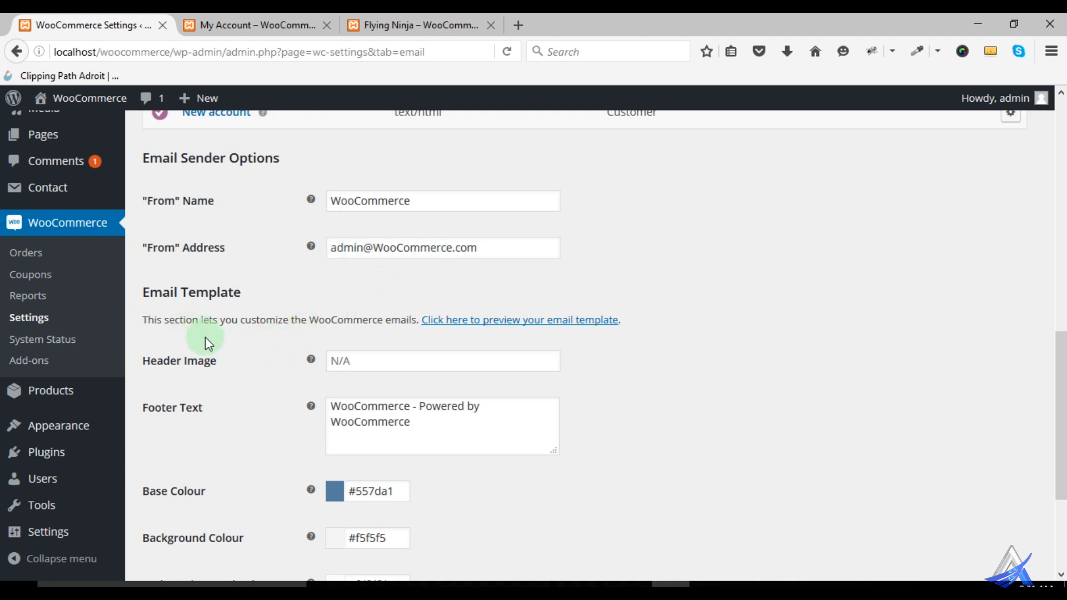
pyautogui.scroll(-3, 208, 289)
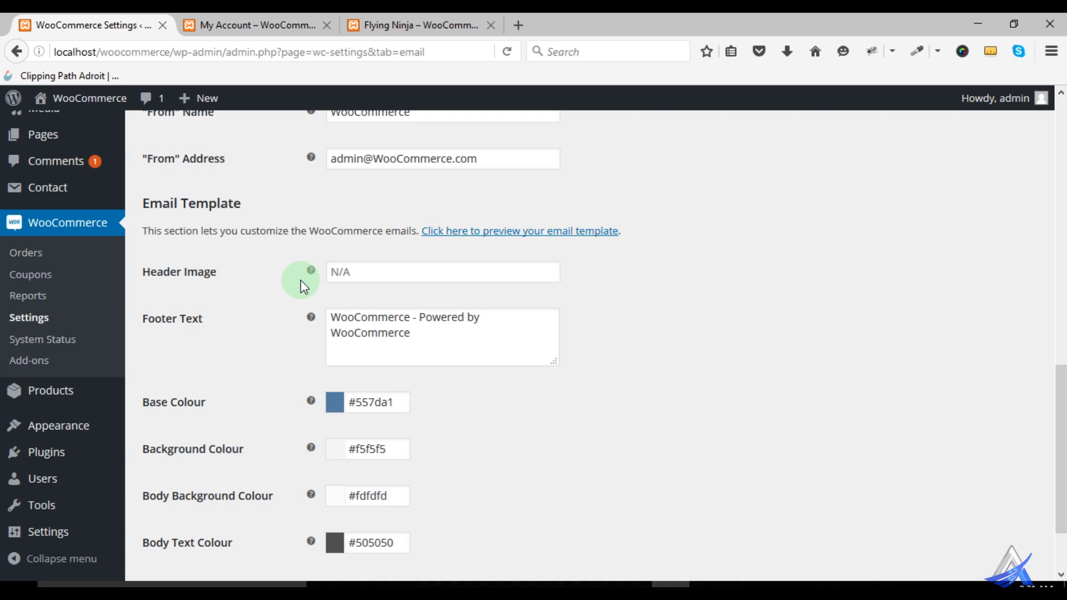
pyautogui.click(337, 274)
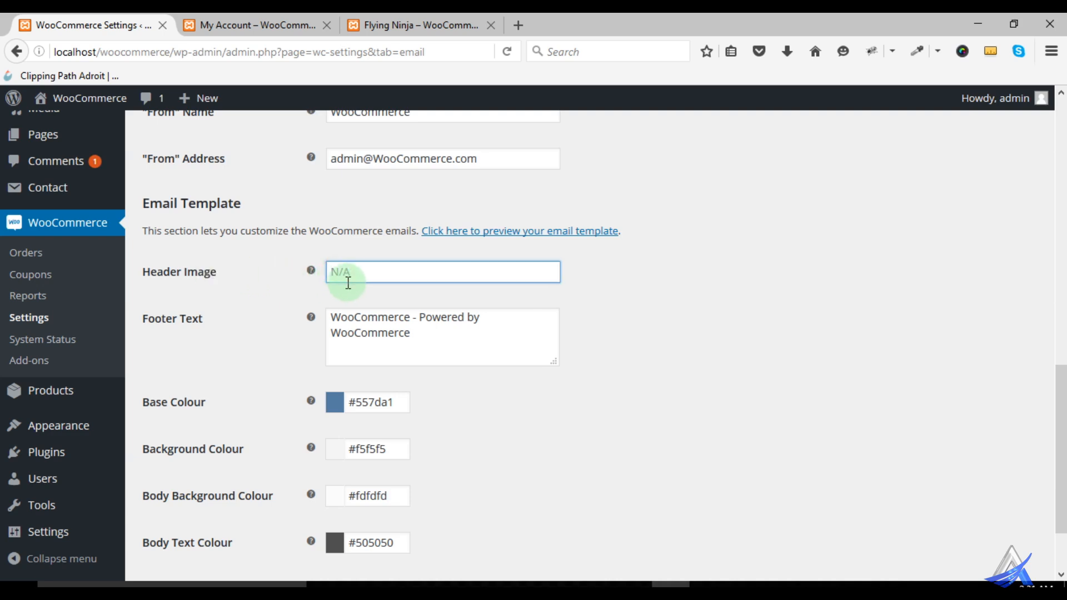
pyautogui.moveTo(313, 271)
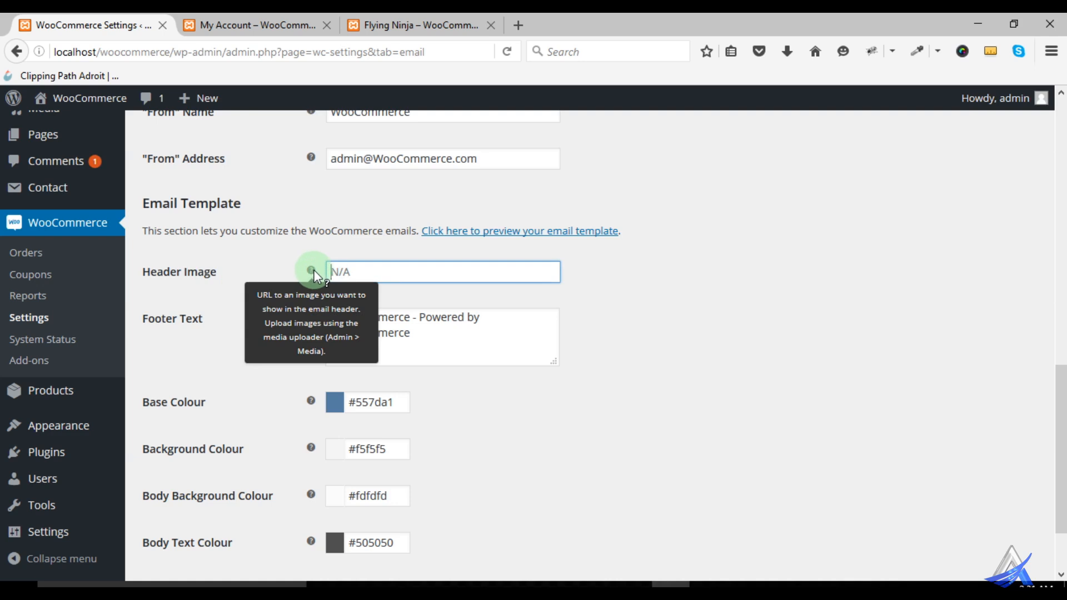
# - Open the email template preview in a new tab, look over its header, body and footer, and return to the Emails settings
pyautogui.rightClick(443, 240)
pyautogui.click(461, 241)
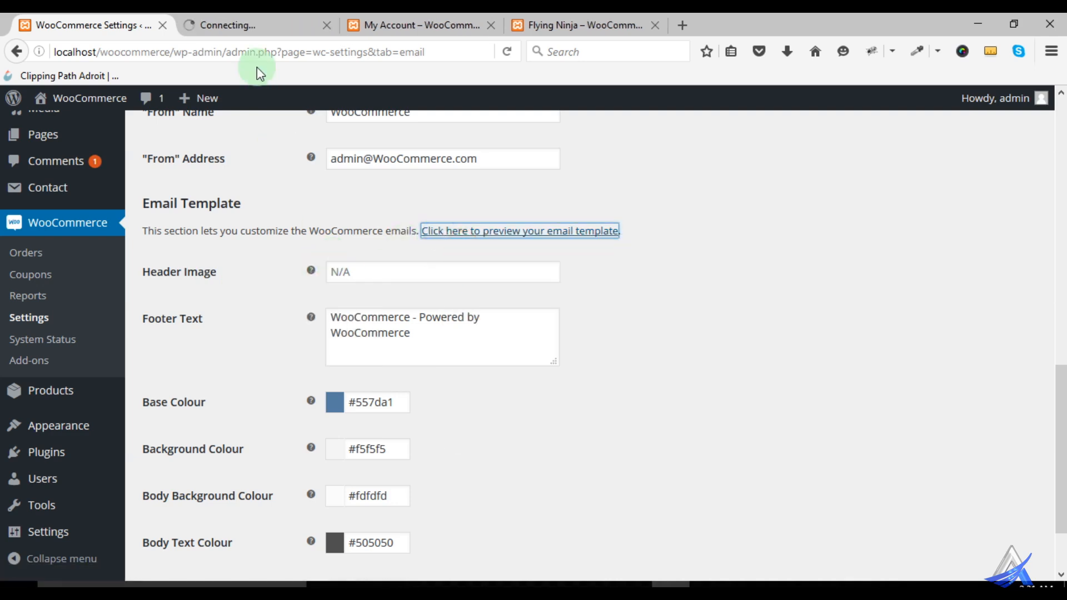
pyautogui.click(248, 25)
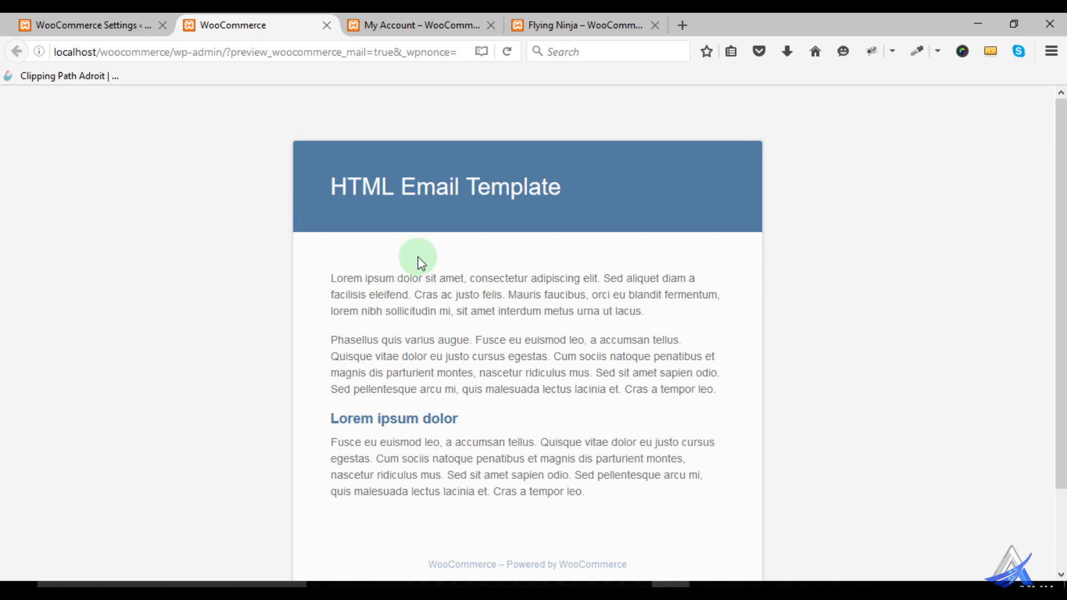
pyautogui.scroll(-2, 394, 283)
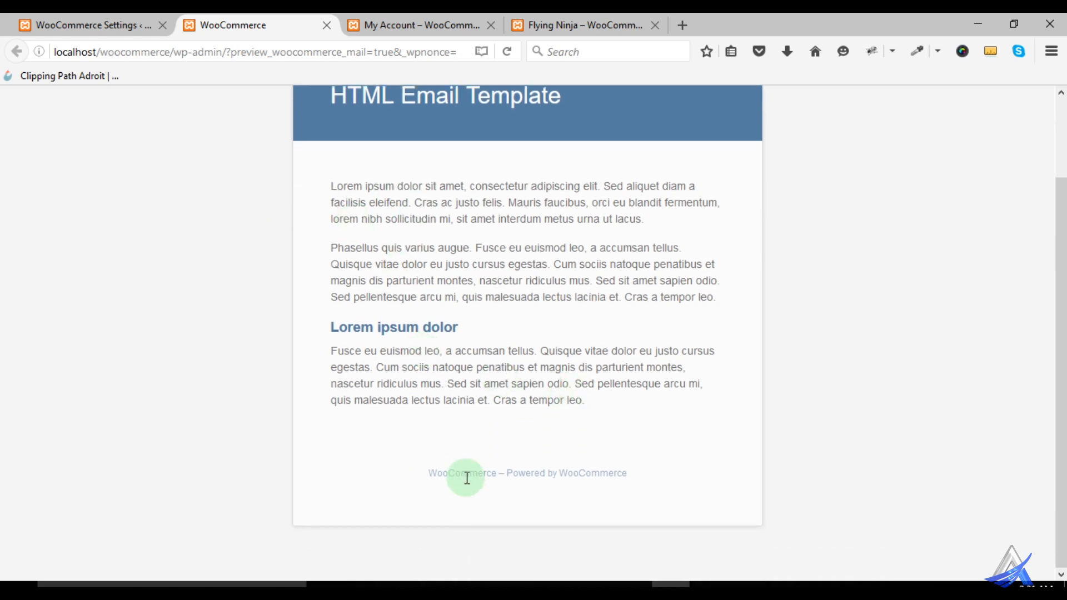
pyautogui.scroll(1, 643, 457)
pyautogui.scroll(-1, 555, 346)
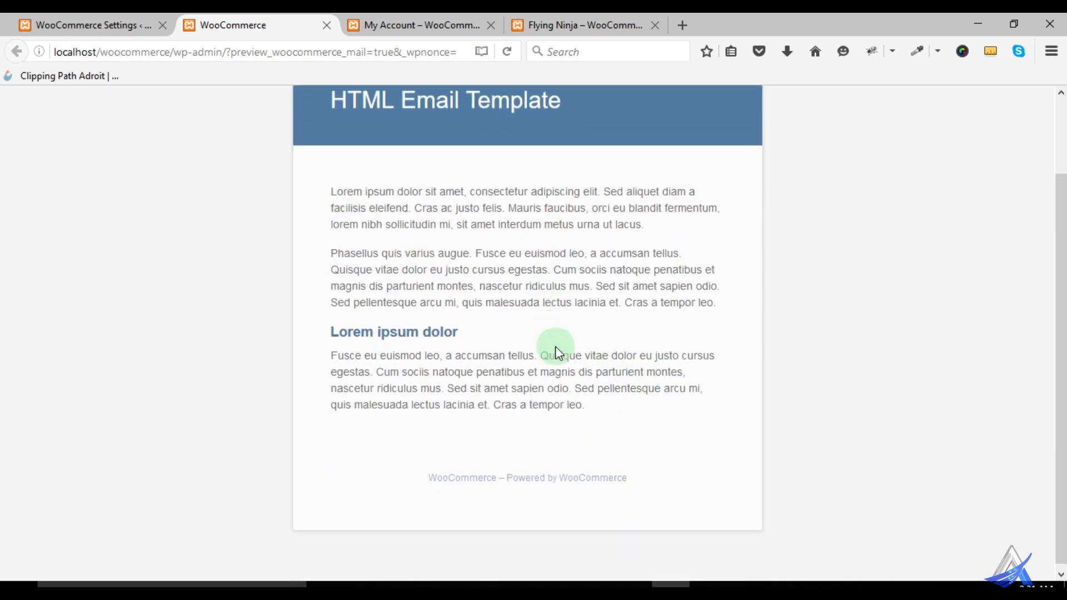
pyautogui.click(92, 25)
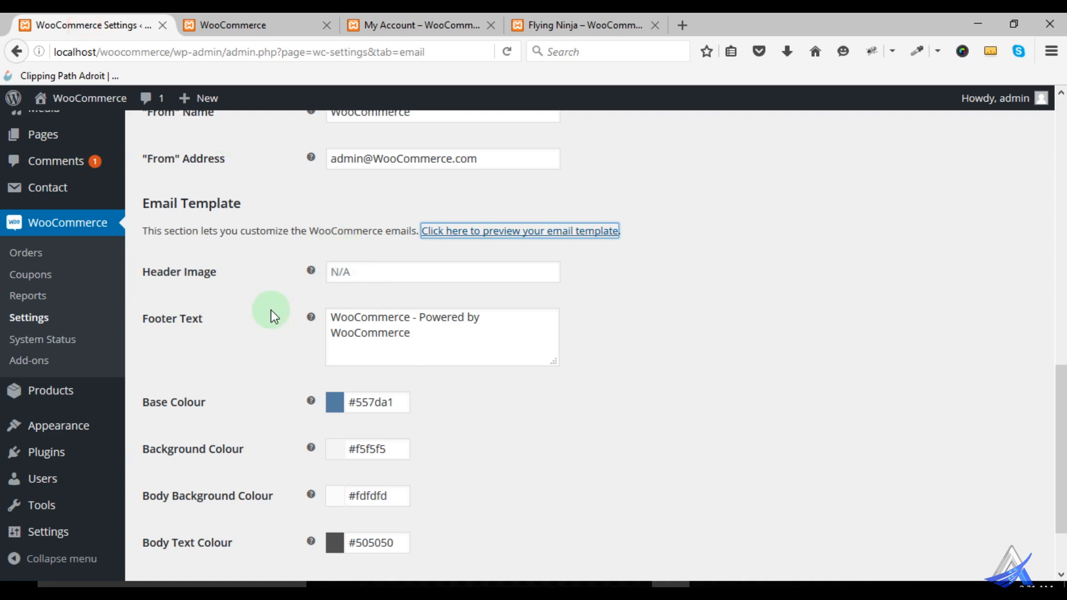
# - Compare the Footer Text setting with the footer line in the email template preview, and return to the Emails settings
pyautogui.scroll(-2, 245, 310)
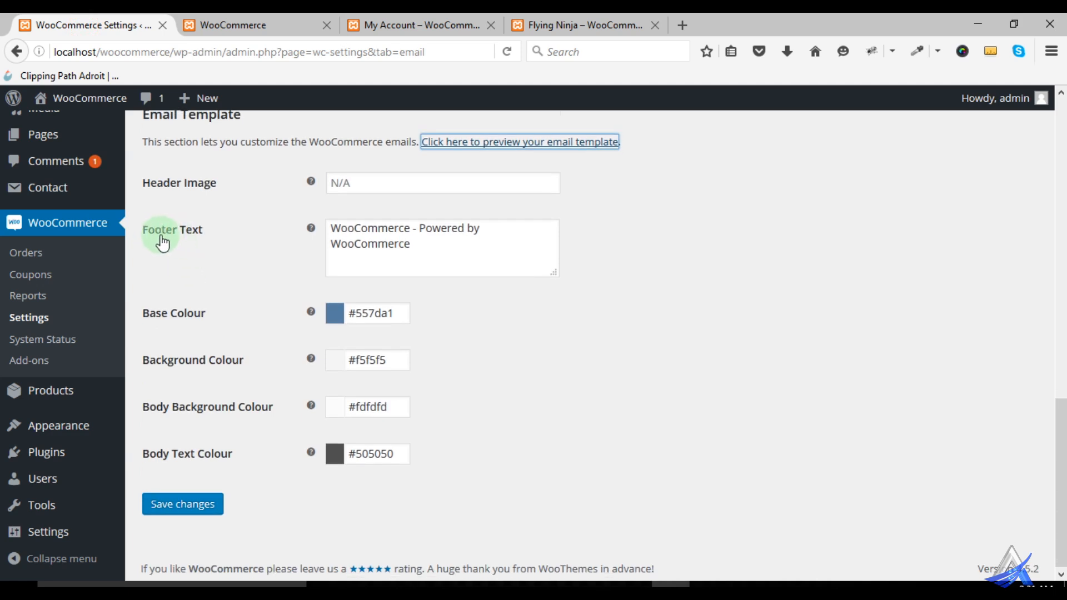
pyautogui.click(250, 26)
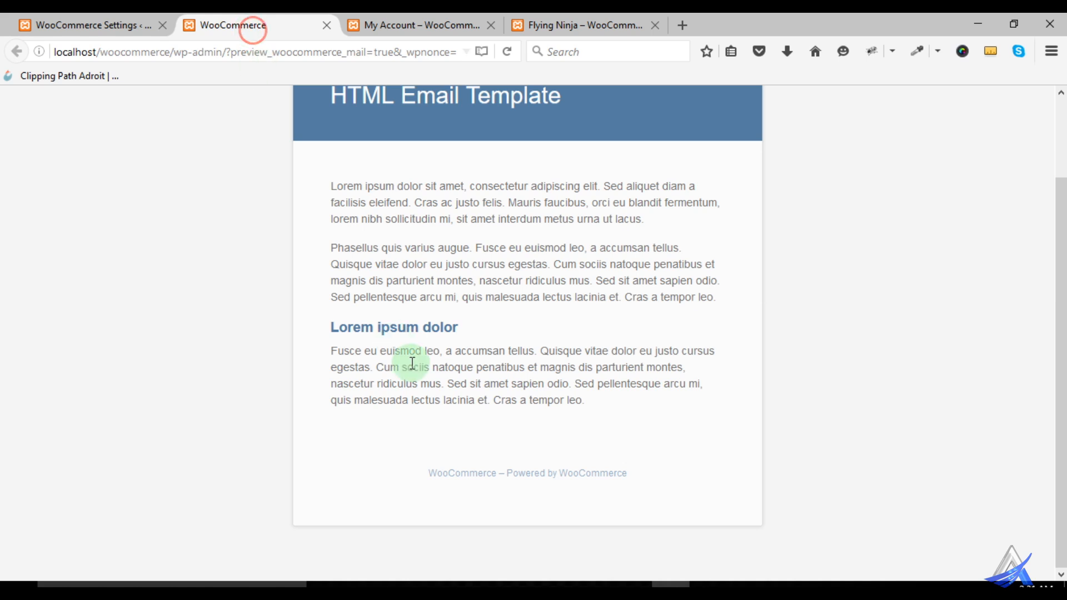
pyautogui.moveTo(424, 471); pyautogui.dragTo(614, 470)
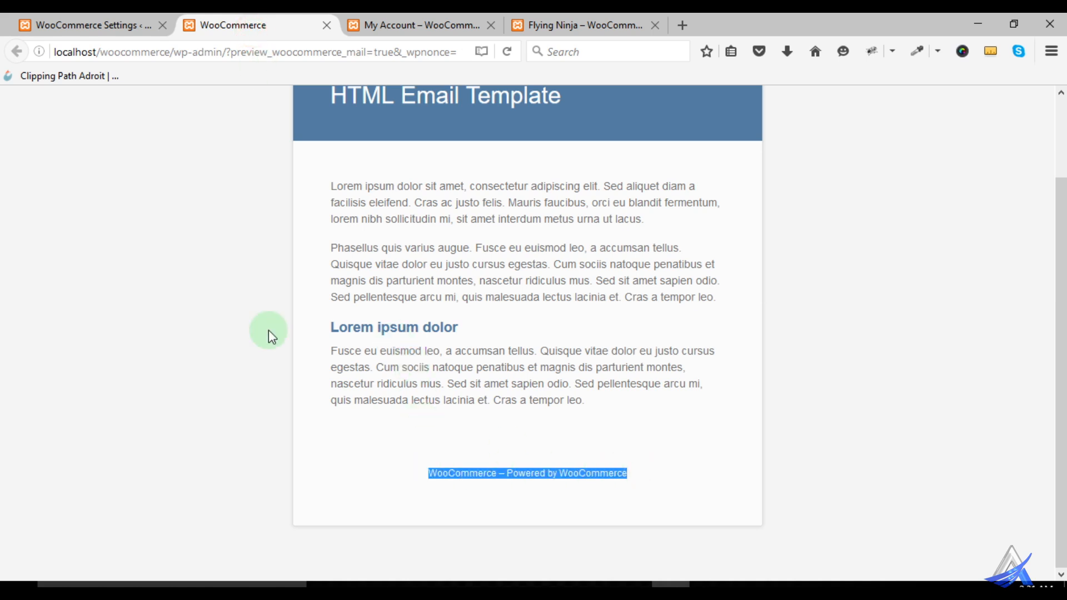
pyautogui.click(86, 24)
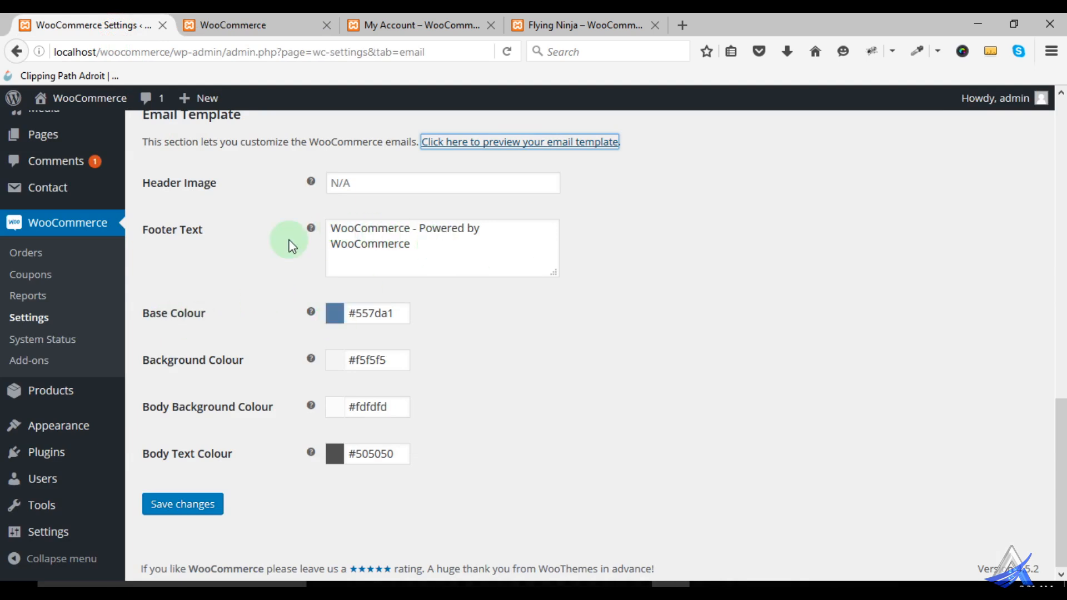
# - Compare the Base, Background, Body Background and Body Text Colour settings with the header, page and body in the email template preview
pyautogui.click(246, 22)
pyautogui.click(489, 335)
pyautogui.click(110, 25)
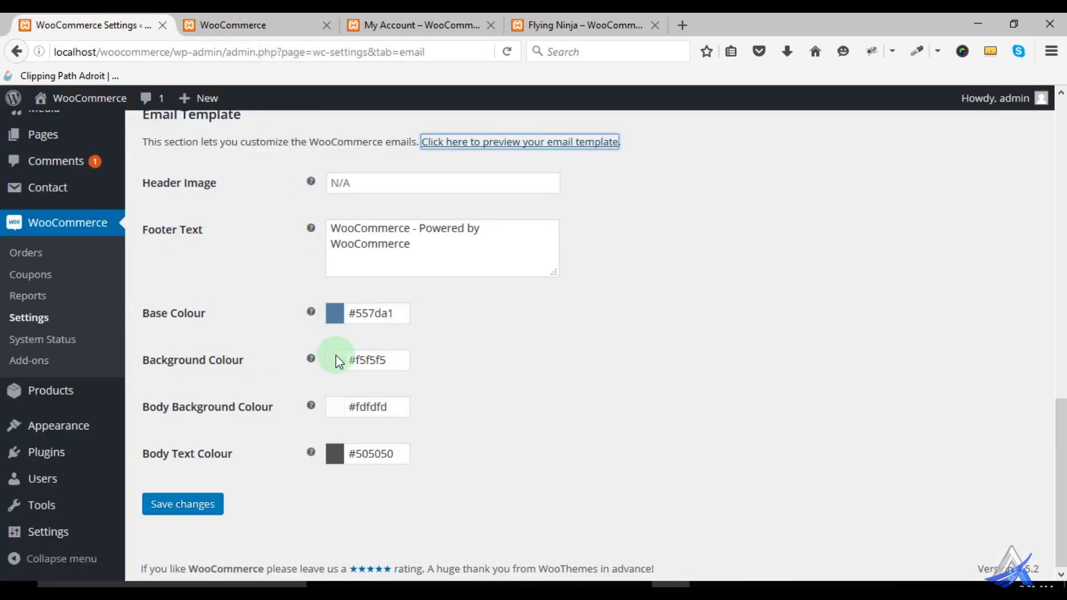
pyautogui.click(283, 25)
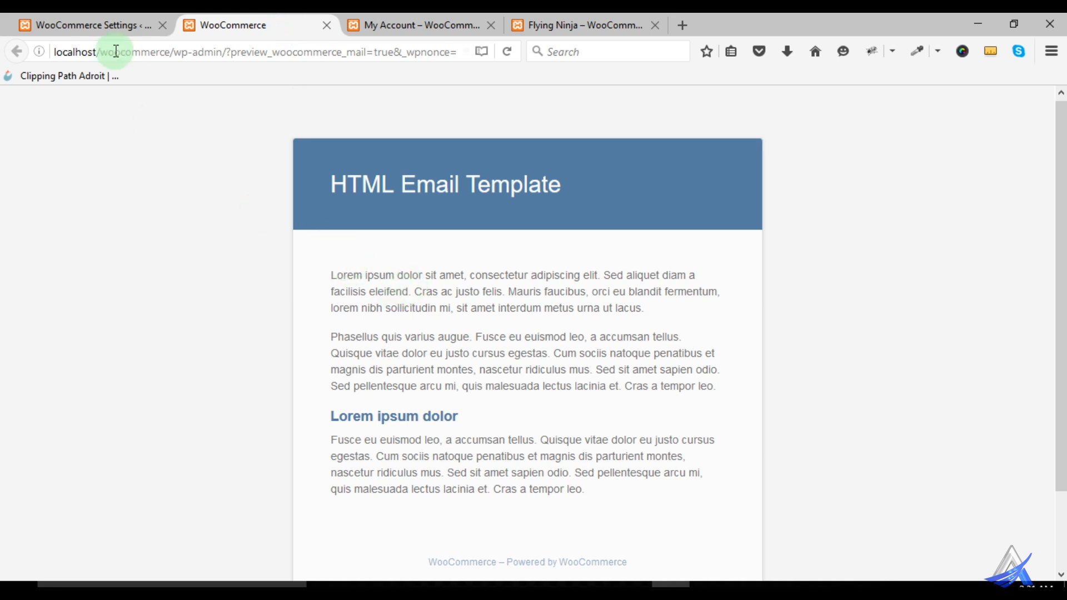
pyautogui.moveTo(145, 178); pyautogui.dragTo(124, 246)
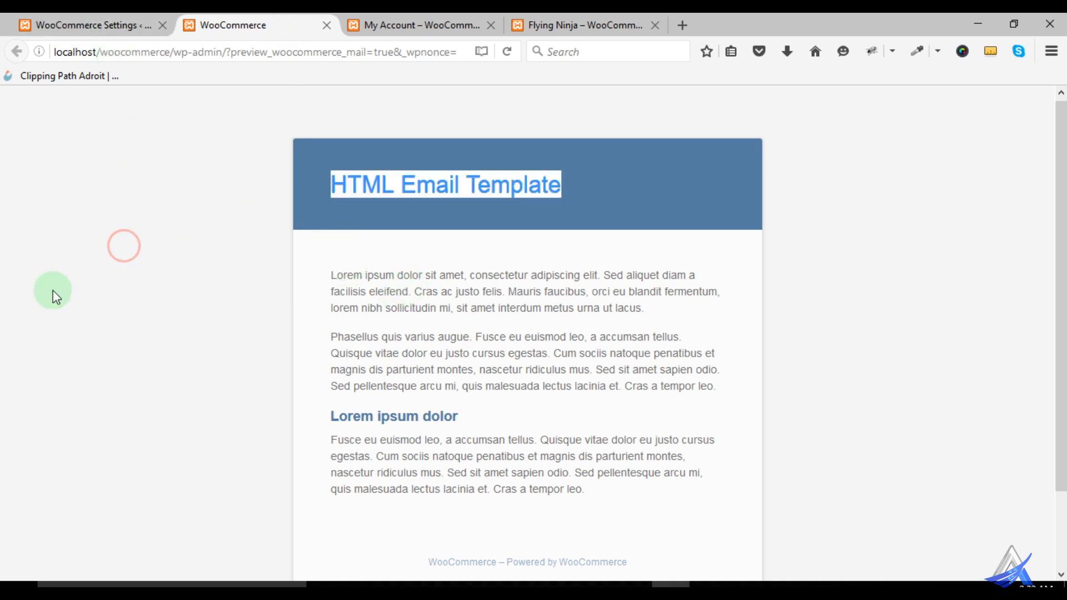
pyautogui.click(109, 25)
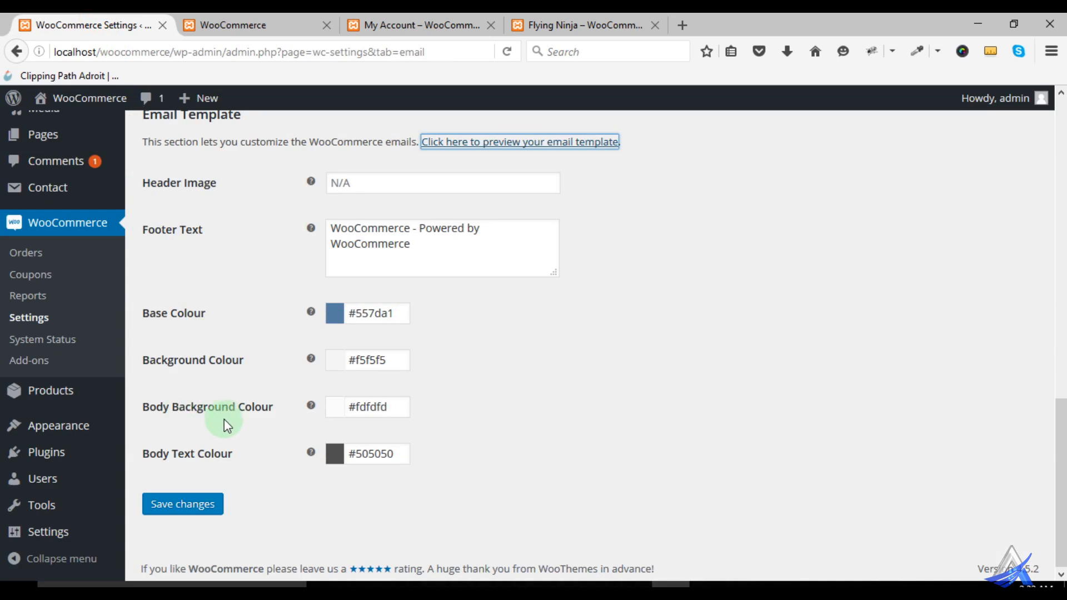
pyautogui.click(250, 28)
pyautogui.click(317, 312)
pyautogui.click(111, 25)
pyautogui.click(210, 25)
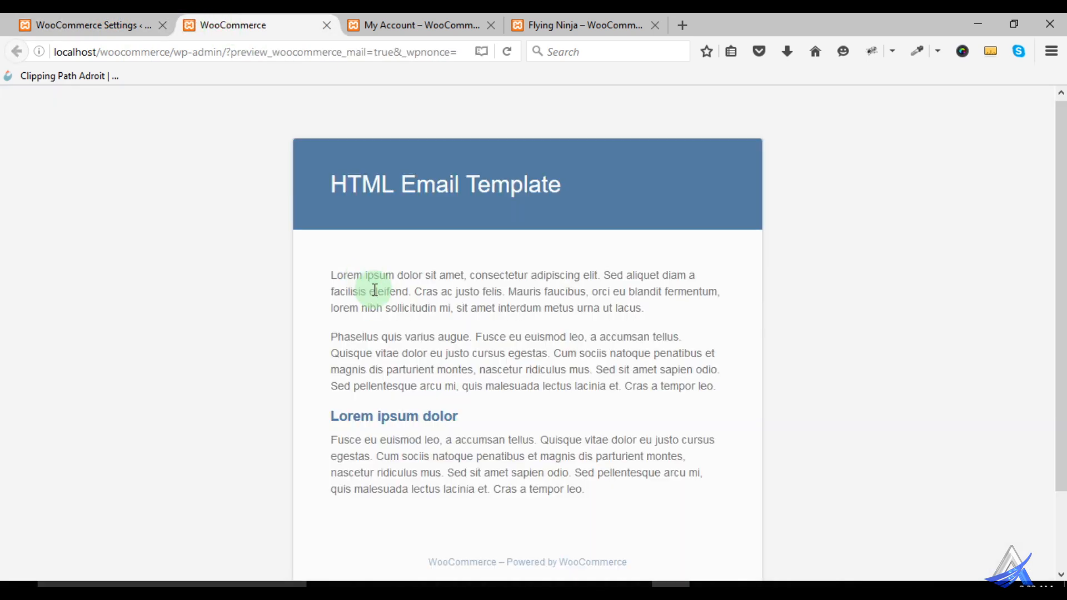
pyautogui.click(77, 25)
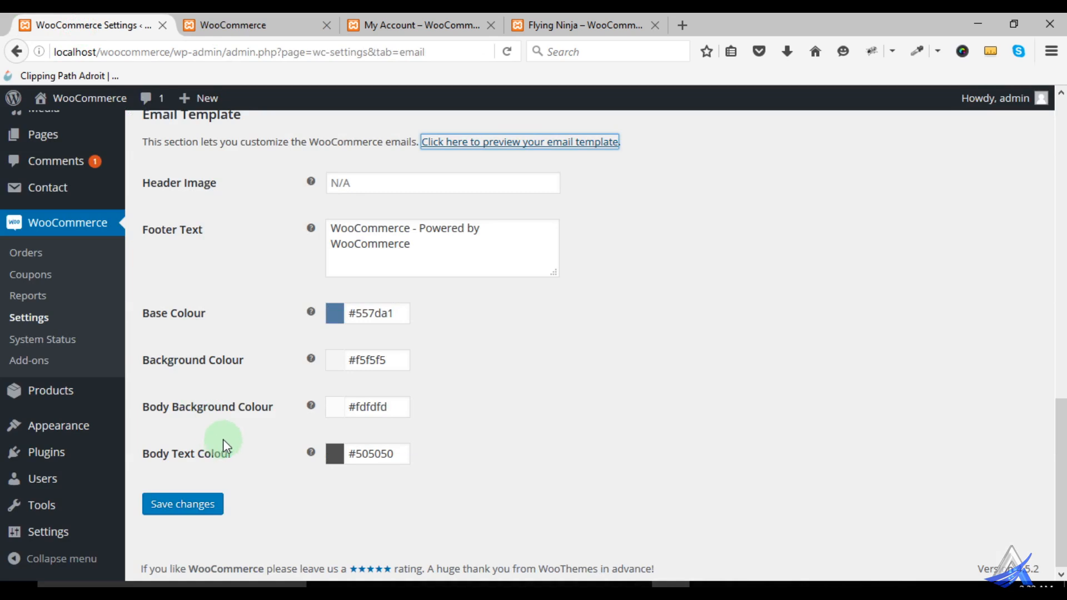
# - Go back over the Email Notifications list and read the help for Order on-hold and Processing order
pyautogui.scroll(1, 235, 429)
pyautogui.scroll(-3, 240, 466)
pyautogui.scroll(5, 229, 471)
pyautogui.scroll(5, 242, 462)
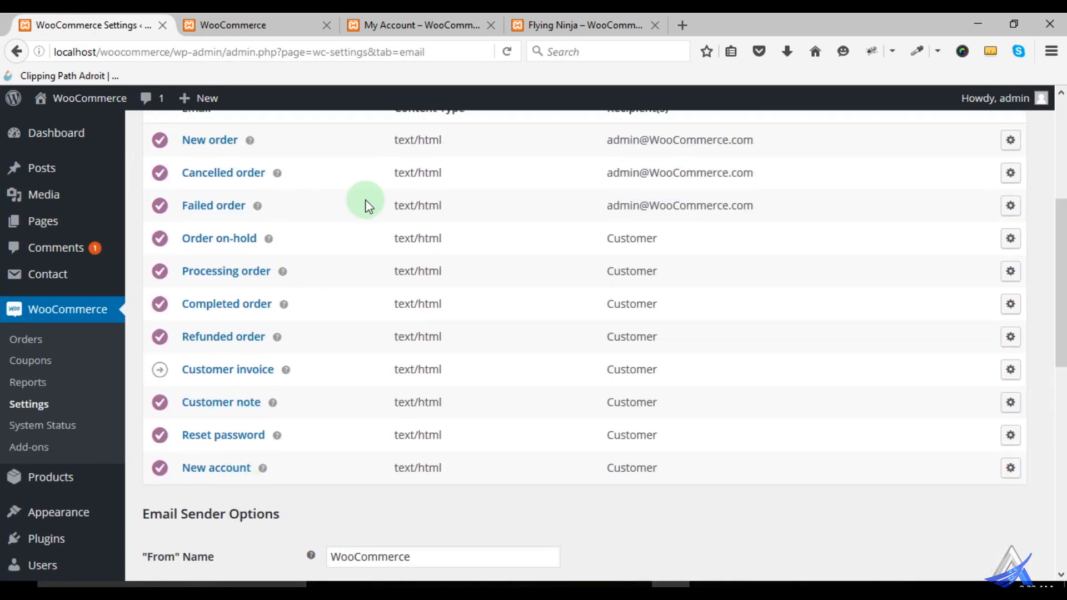
pyautogui.scroll(2, 381, 206)
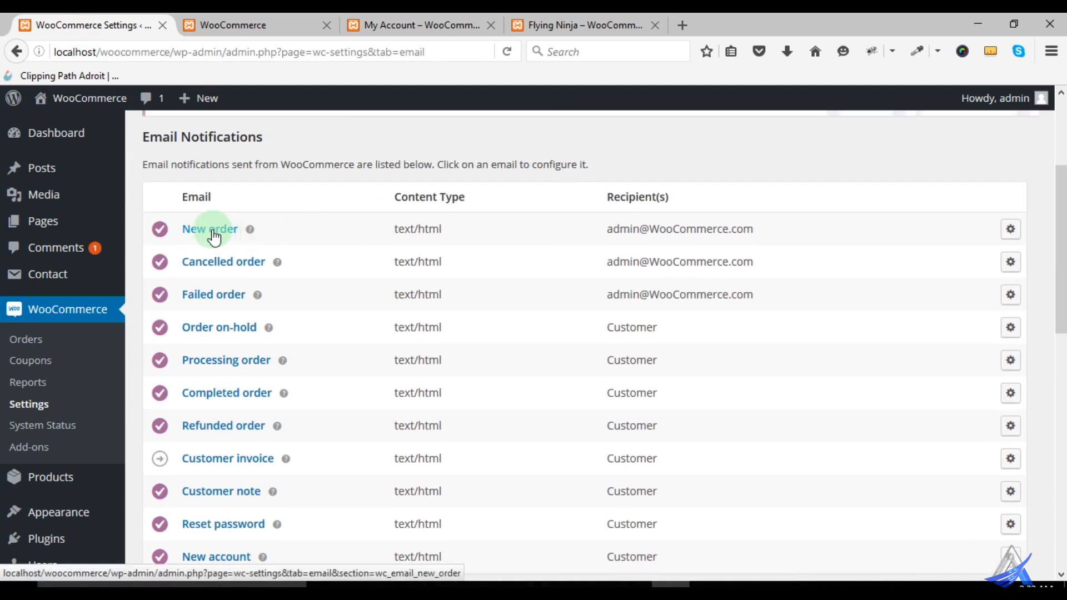
pyautogui.scroll(-2, 228, 368)
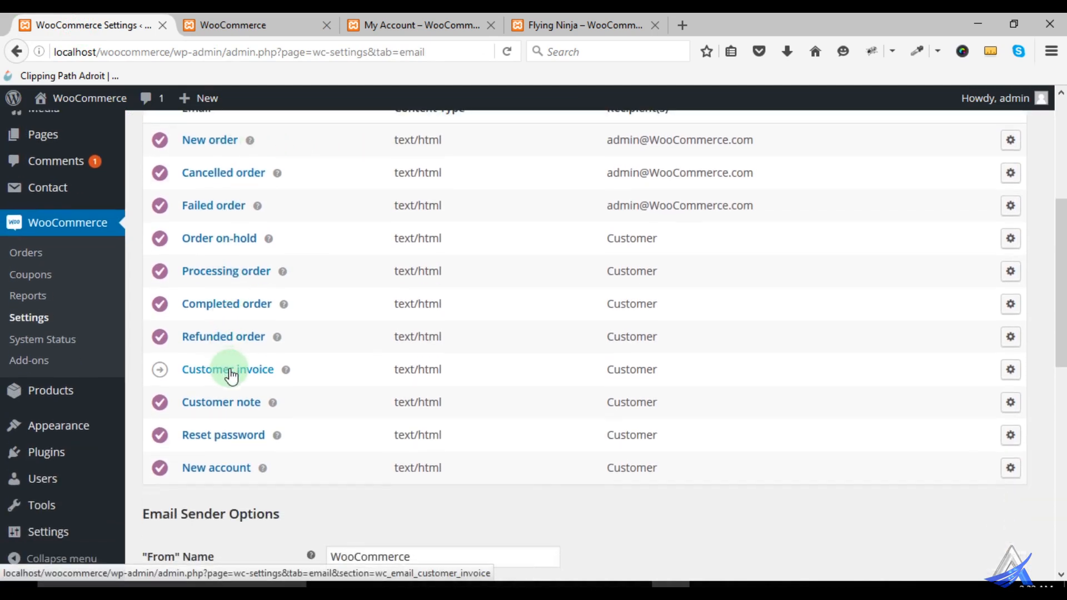
pyautogui.scroll(1, 228, 370)
pyautogui.scroll(1, 234, 376)
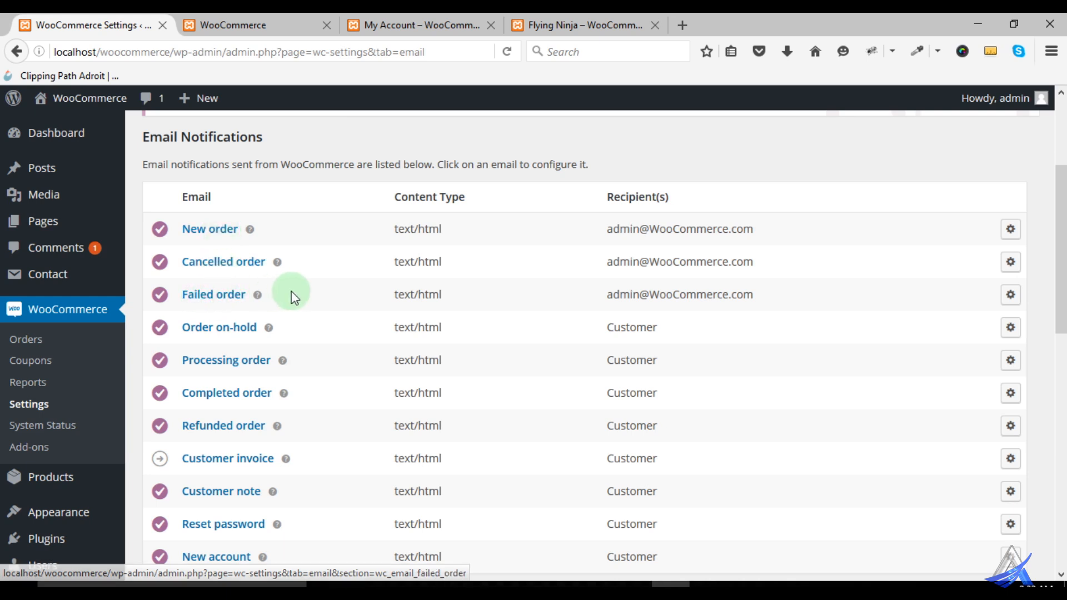
pyautogui.scroll(-2, 289, 291)
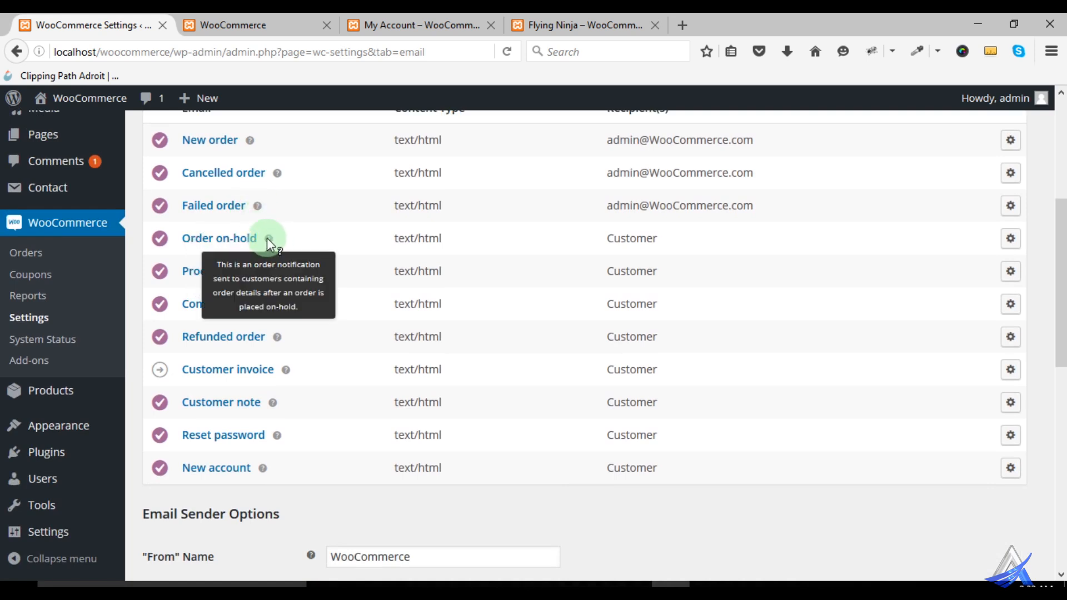
pyautogui.moveTo(283, 271)
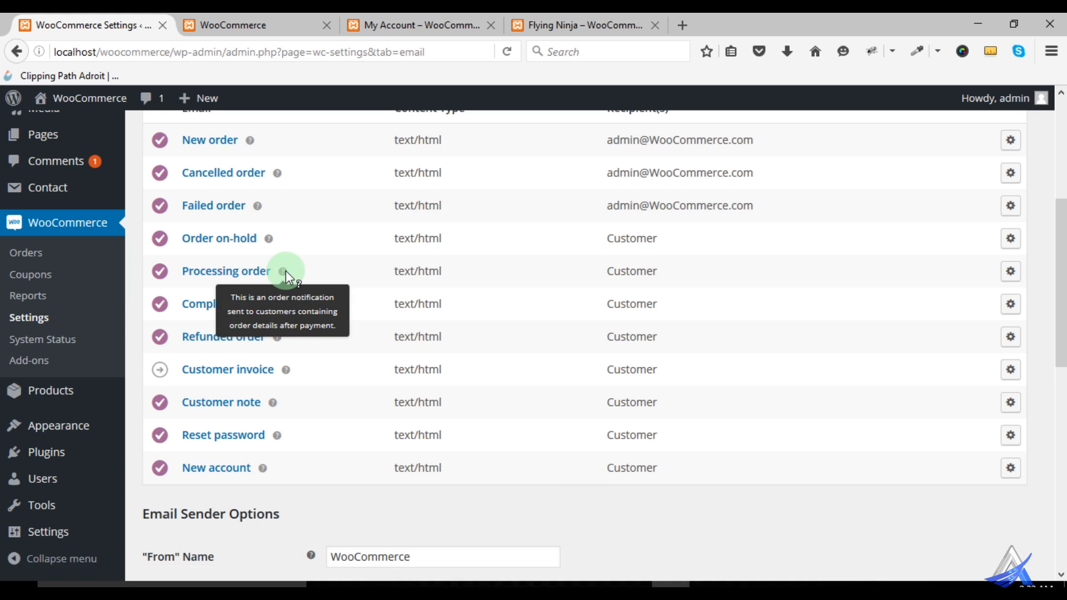
pyautogui.scroll(2, 317, 334)
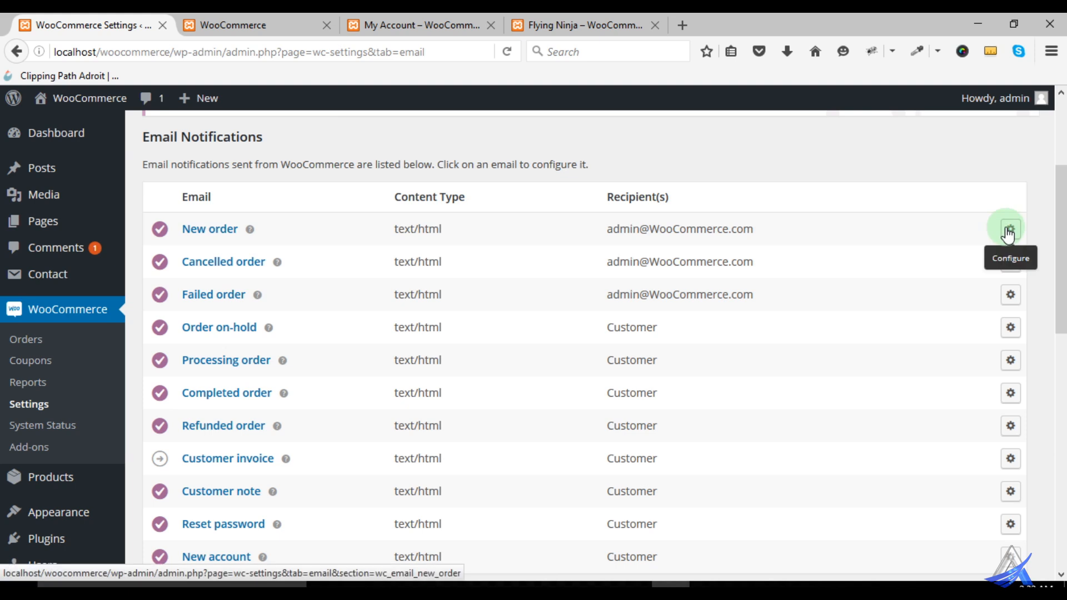
# - Open the New order email notification's settings and check its enable option and recipient field
pyautogui.click(195, 229)
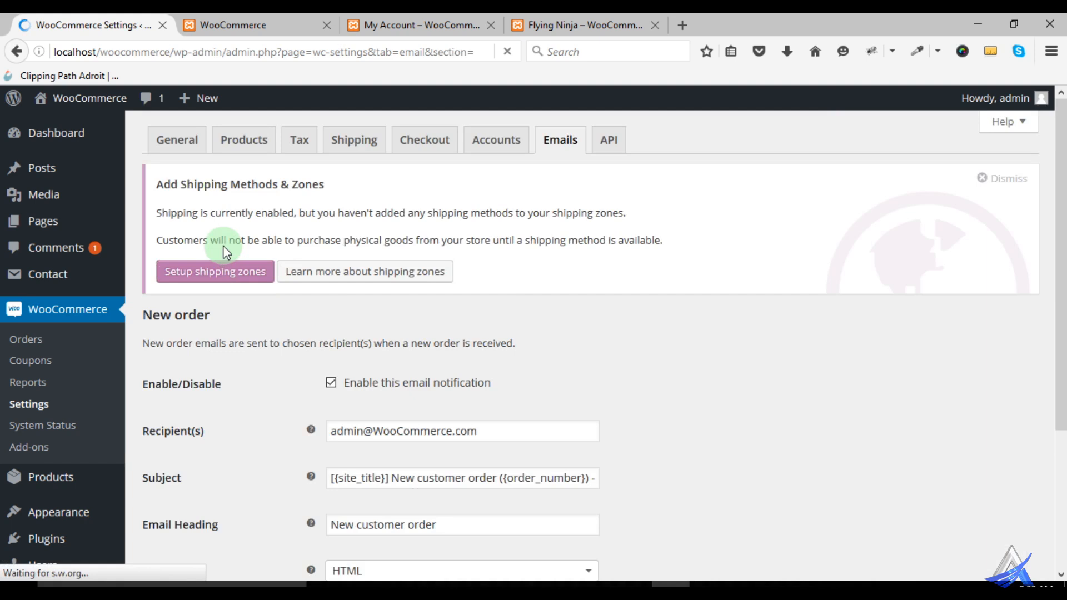
pyautogui.scroll(-3, 712, 307)
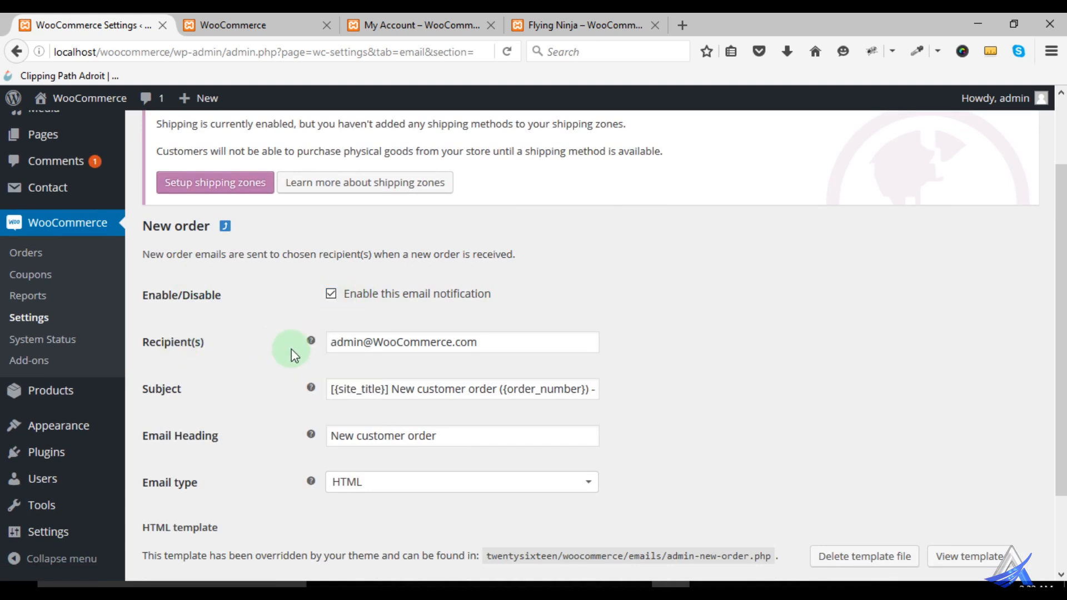
pyautogui.moveTo(486, 341); pyautogui.dragTo(311, 340)
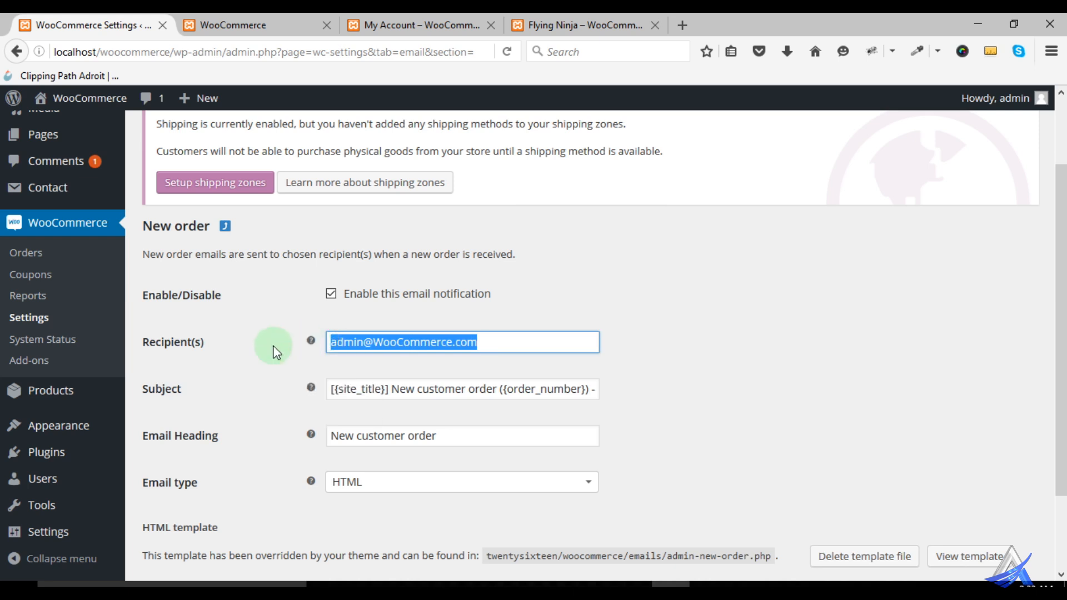
pyautogui.scroll(-3, 274, 352)
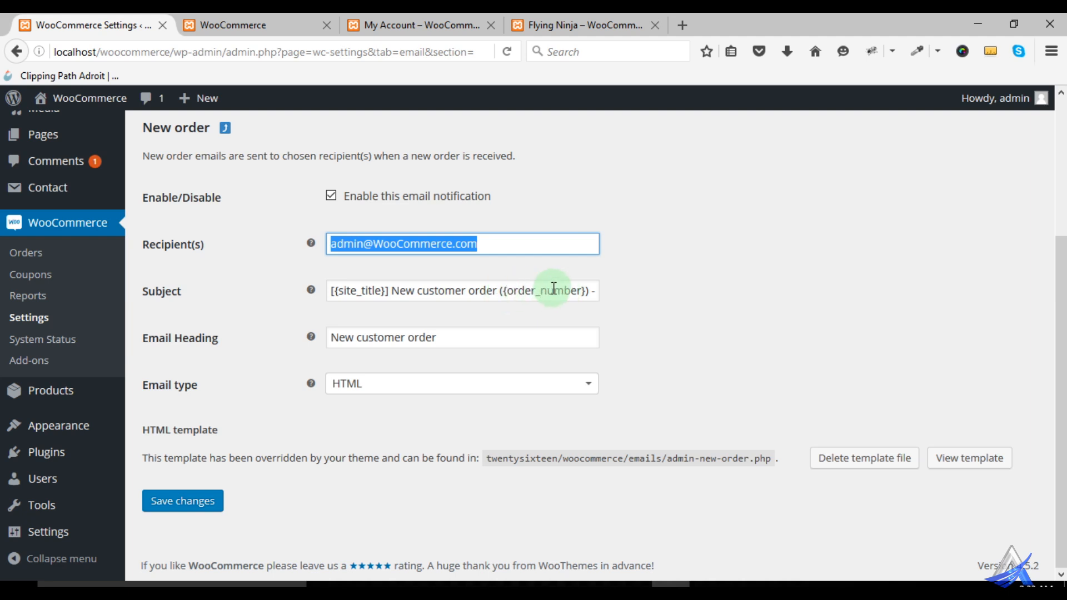
# - Read the New order email's Subject through to its end, including the order number and order date placeholders, without changing it
pyautogui.click(588, 288)
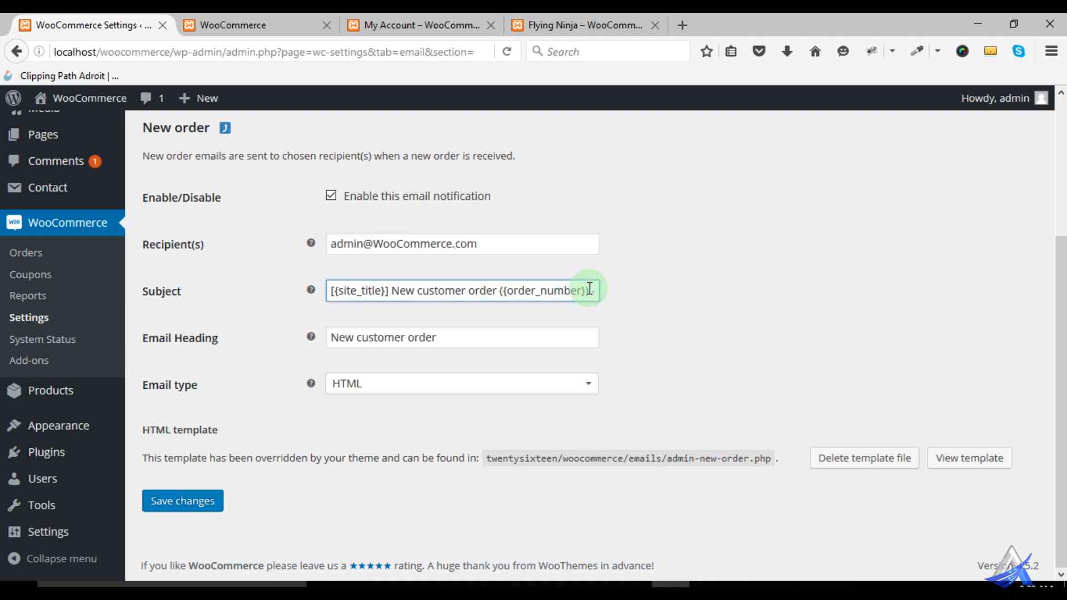
pyautogui.press('Right')
pyautogui.press('Right')
pyautogui.press('Right')
pyautogui.press('Right')
pyautogui.press('Right')
pyautogui.press('Right')
pyautogui.press('Right')
pyautogui.press('Right')
pyautogui.press('Right')
pyautogui.press('Right')
pyautogui.press('Right')
pyautogui.press('Right')
pyautogui.press('Right')
pyautogui.press('Right')
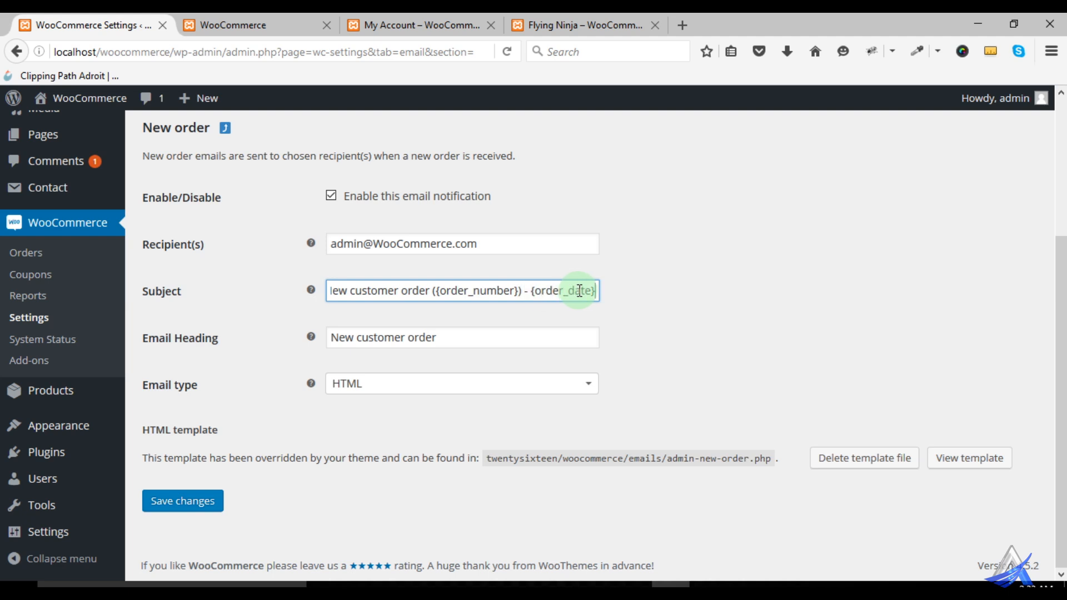
pyautogui.moveTo(351, 291); pyautogui.dragTo(427, 290)
pyautogui.click(648, 338)
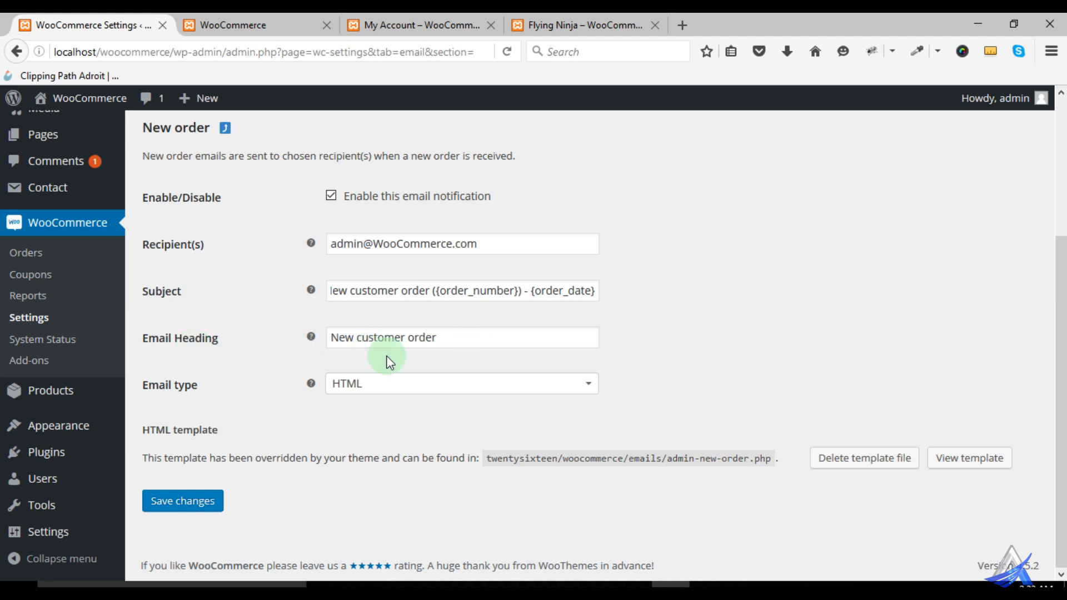
# - Try the Plain text, HTML and Multipart email types to compare their template options, and set the type back to HTML
pyautogui.click(356, 391)
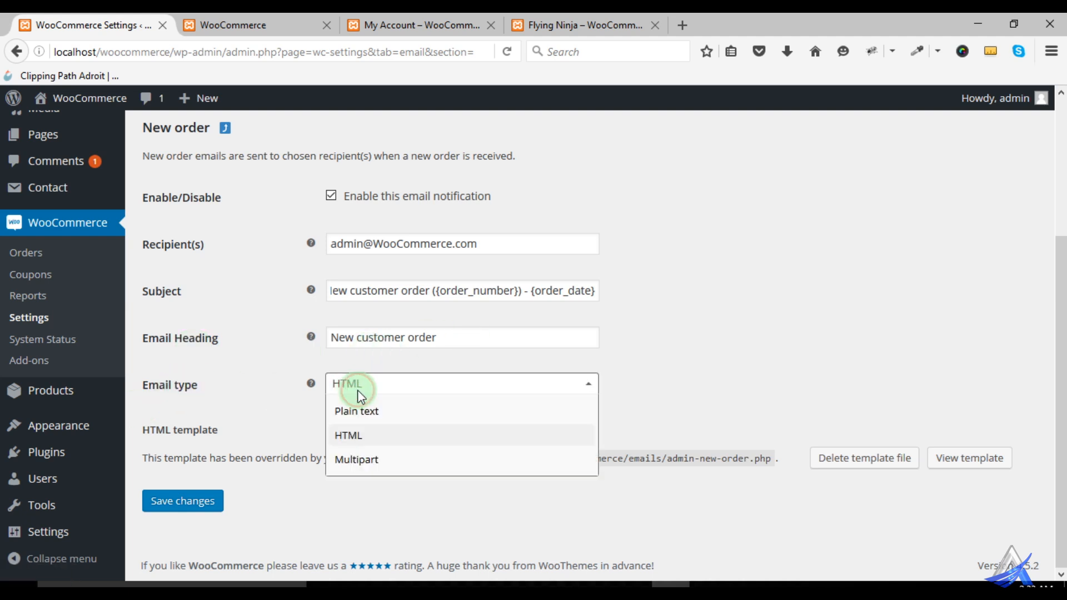
pyautogui.click(391, 414)
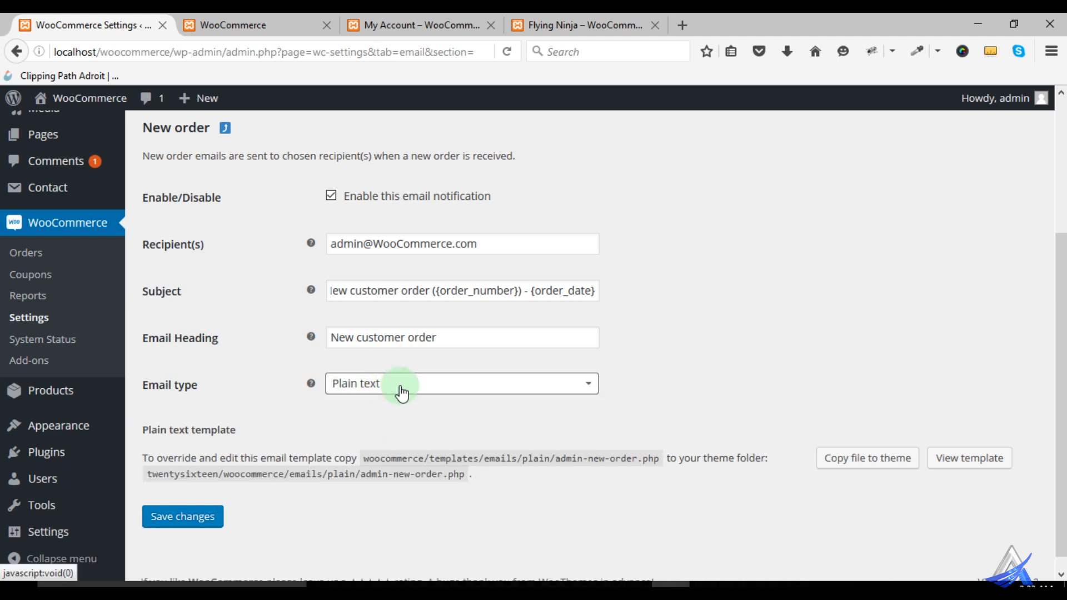
pyautogui.click(399, 385)
pyautogui.click(388, 432)
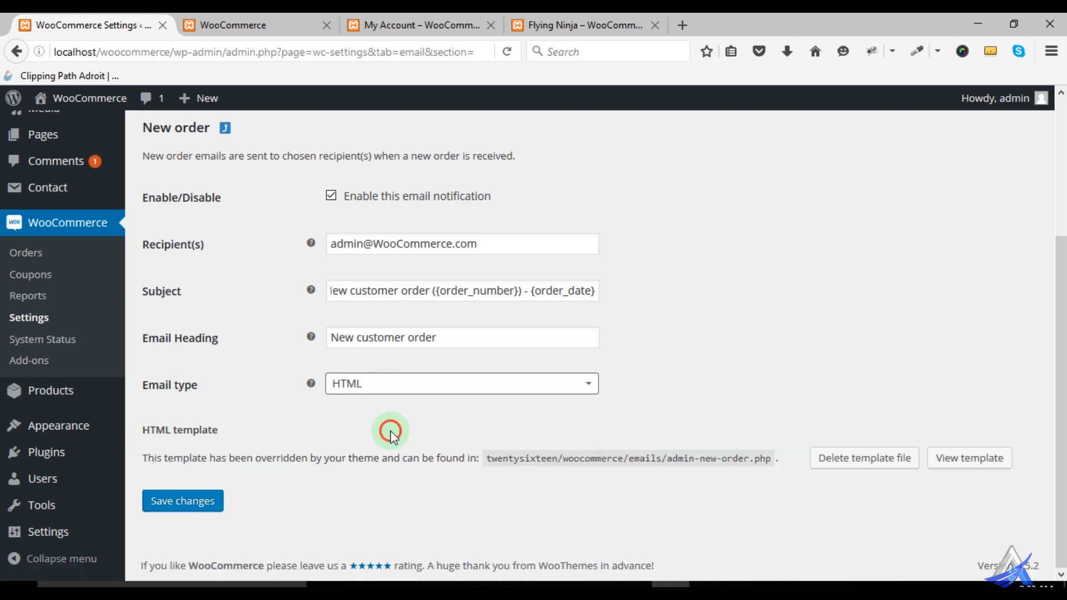
pyautogui.click(400, 385)
pyautogui.click(397, 460)
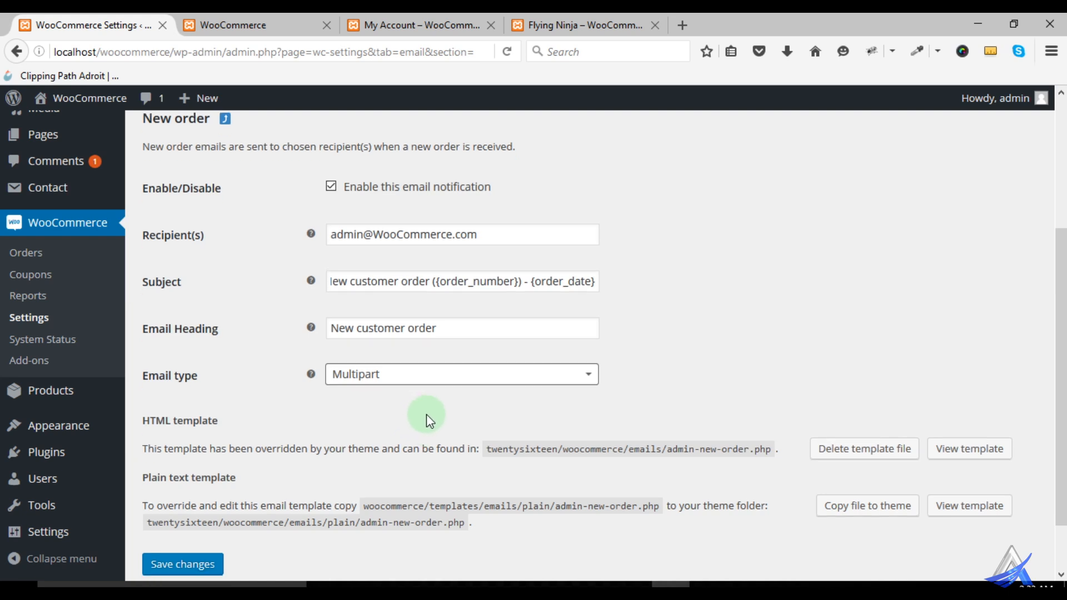
pyautogui.scroll(-2, 524, 478)
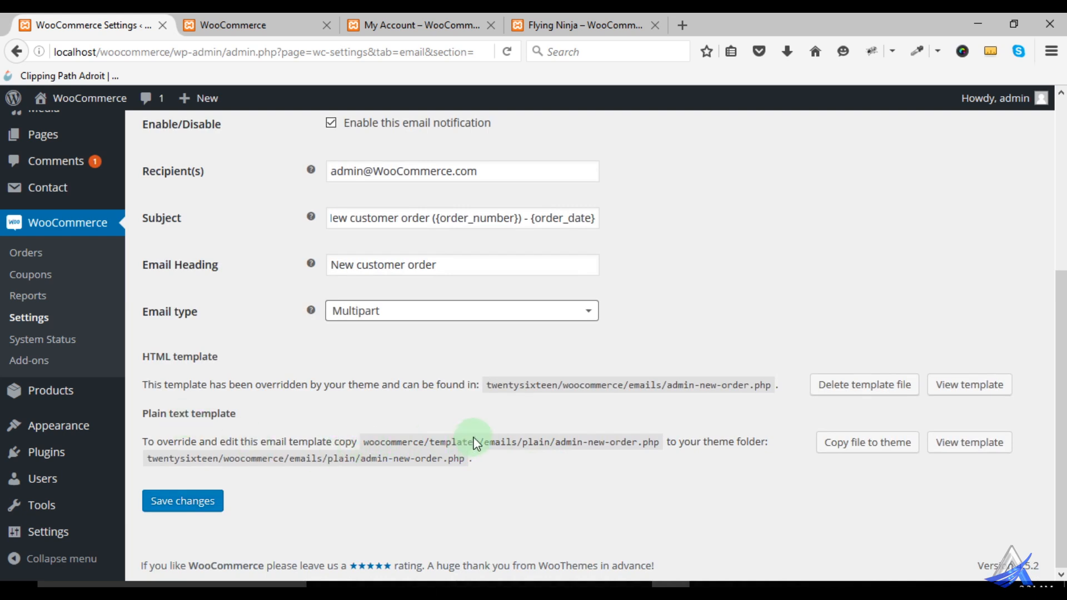
pyautogui.click(475, 311)
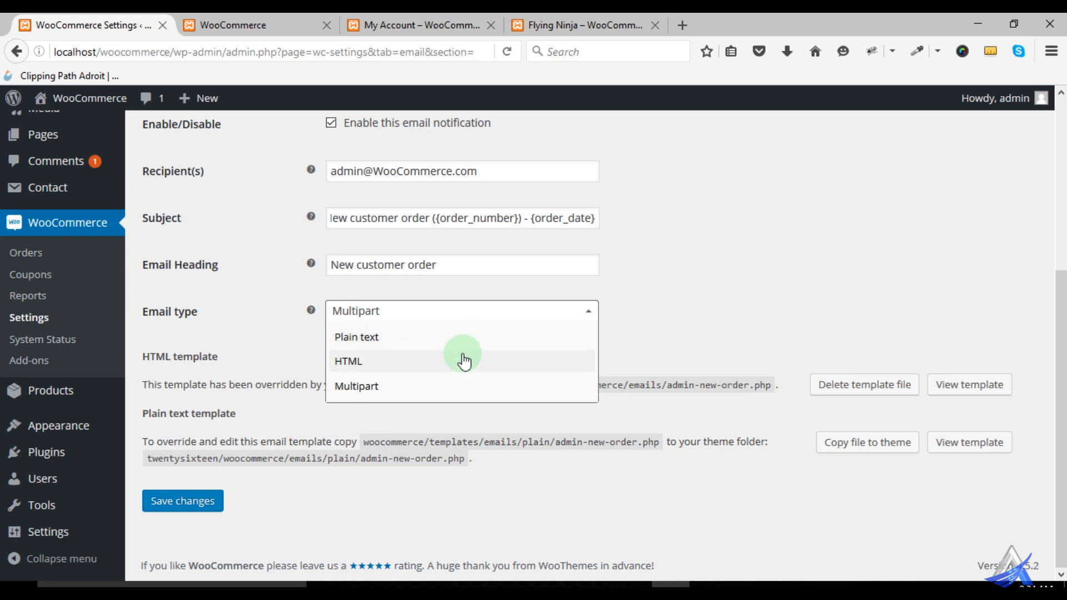
pyautogui.click(465, 361)
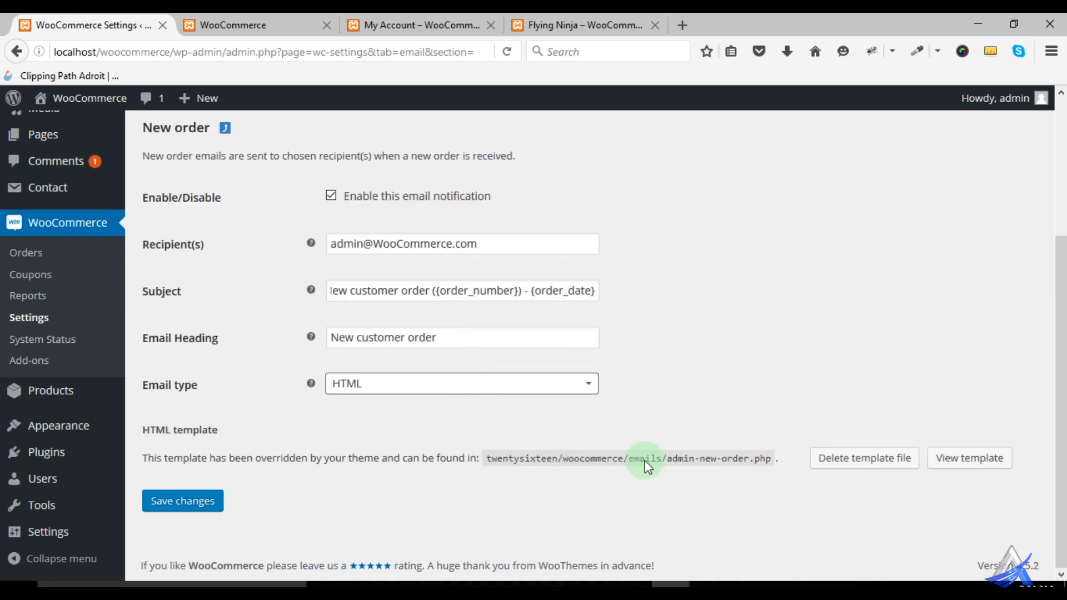
# - Highlight the HTML template's file path, open the View template link in a new tab and switch to it
pyautogui.moveTo(671, 464); pyautogui.dragTo(772, 461)
pyautogui.moveTo(488, 459); pyautogui.dragTo(770, 466)
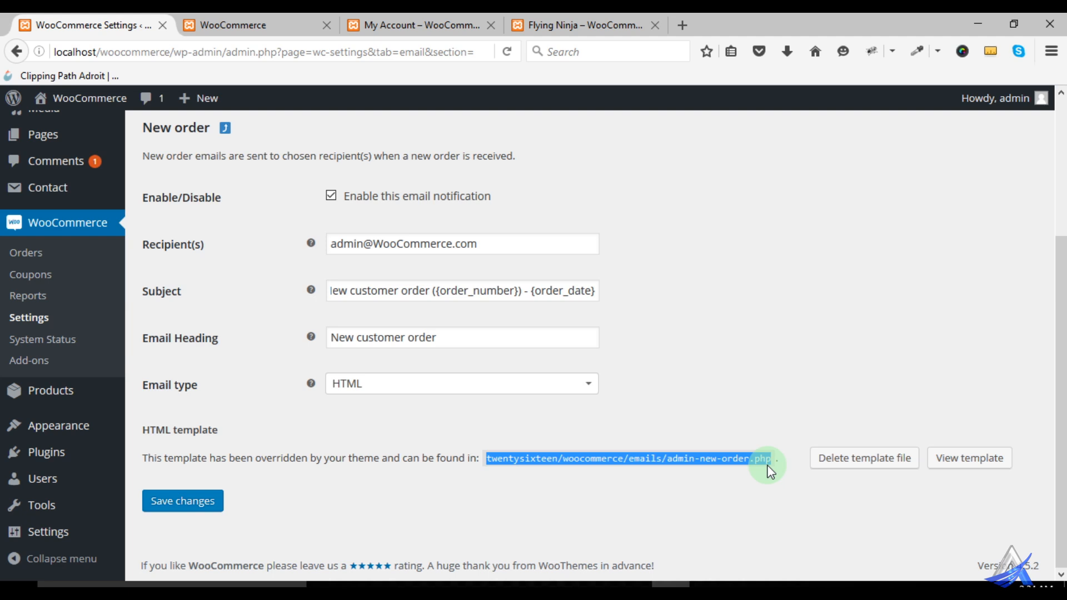
pyautogui.click(966, 470)
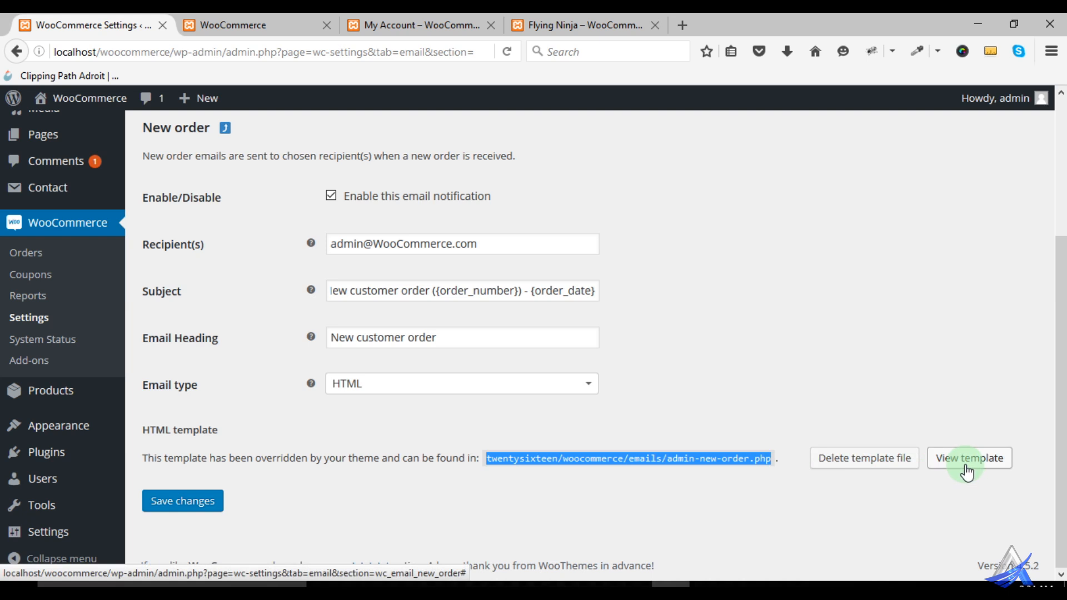
pyautogui.rightClick(965, 469)
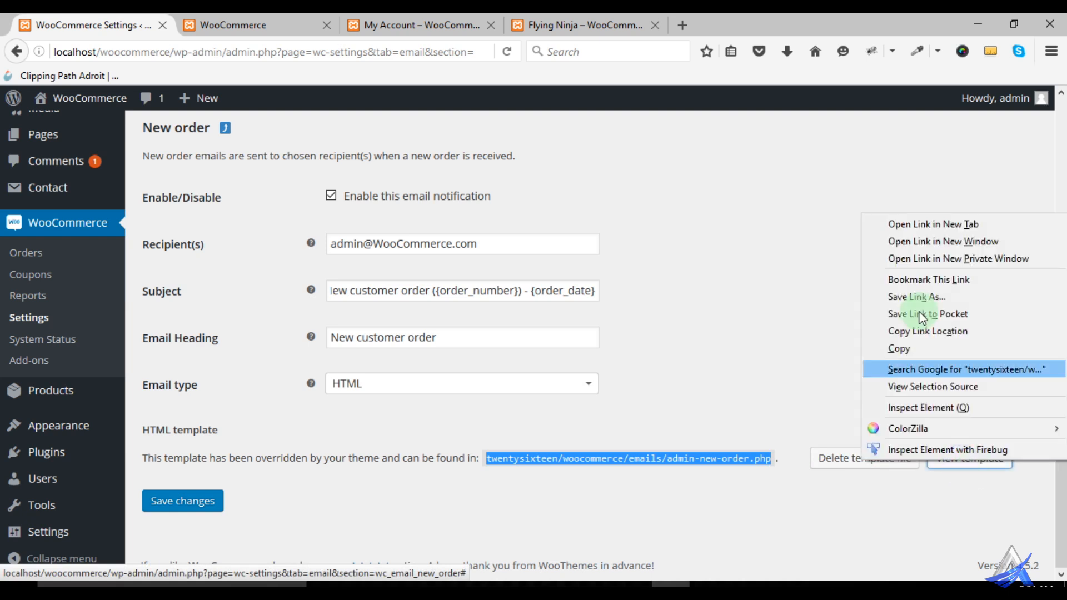
pyautogui.click(927, 224)
pyautogui.click(250, 25)
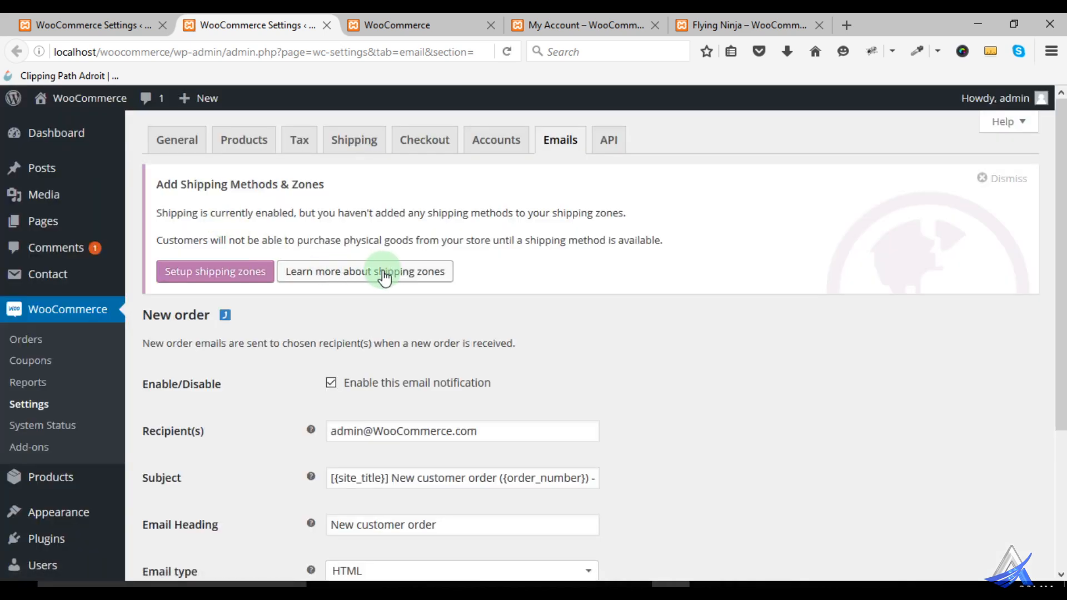
# - Close the duplicate settings tab, then show the New order email's HTML template code and highlight parts of it to examine it
pyautogui.click(326, 25)
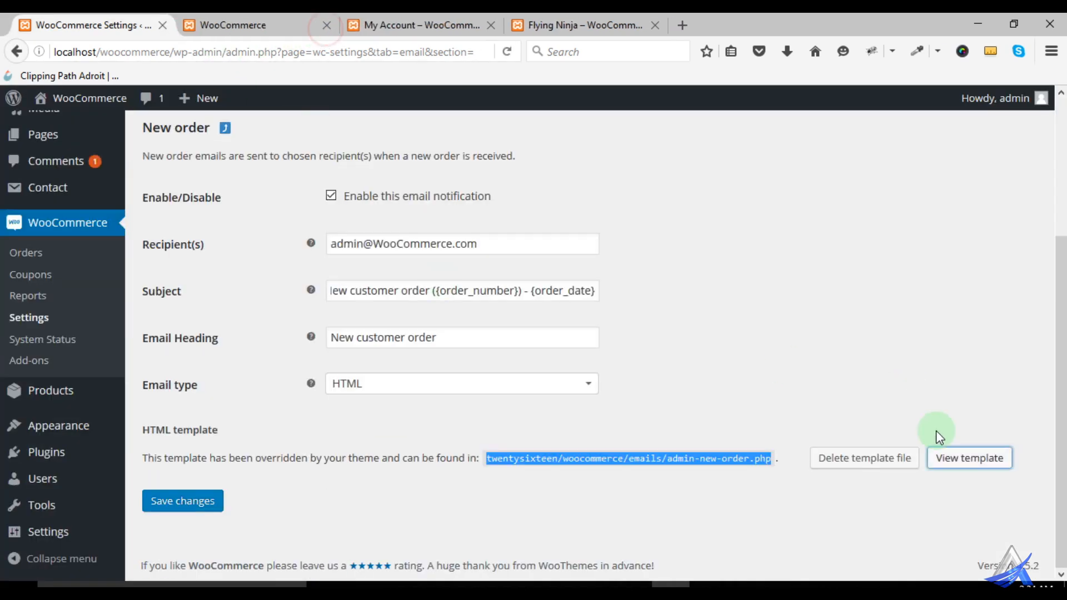
pyautogui.click(967, 457)
pyautogui.scroll(-5, 612, 305)
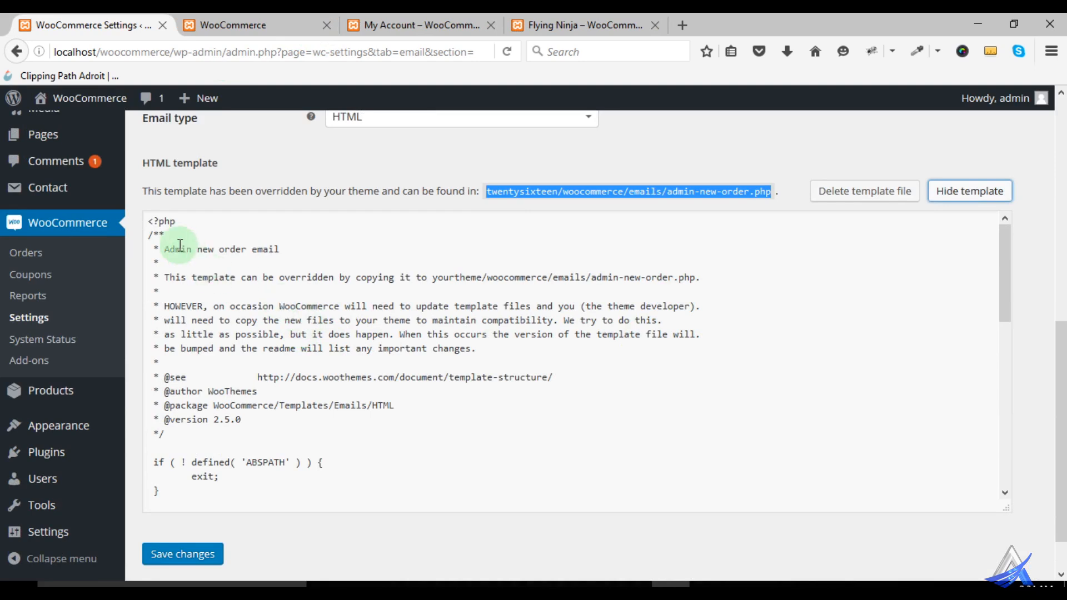
pyautogui.moveTo(145, 224); pyautogui.dragTo(258, 503)
pyautogui.click(312, 410)
pyautogui.moveTo(266, 310); pyautogui.dragTo(319, 348)
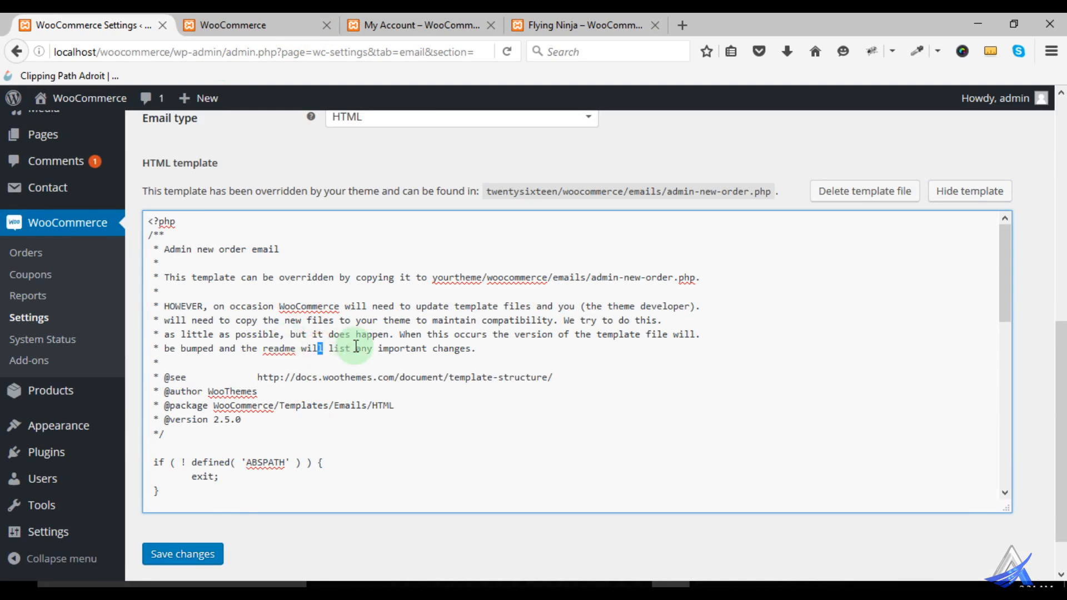
# - Return to the Email Notifications list and look through the emails from New order to New account
pyautogui.scroll(7, 542, 333)
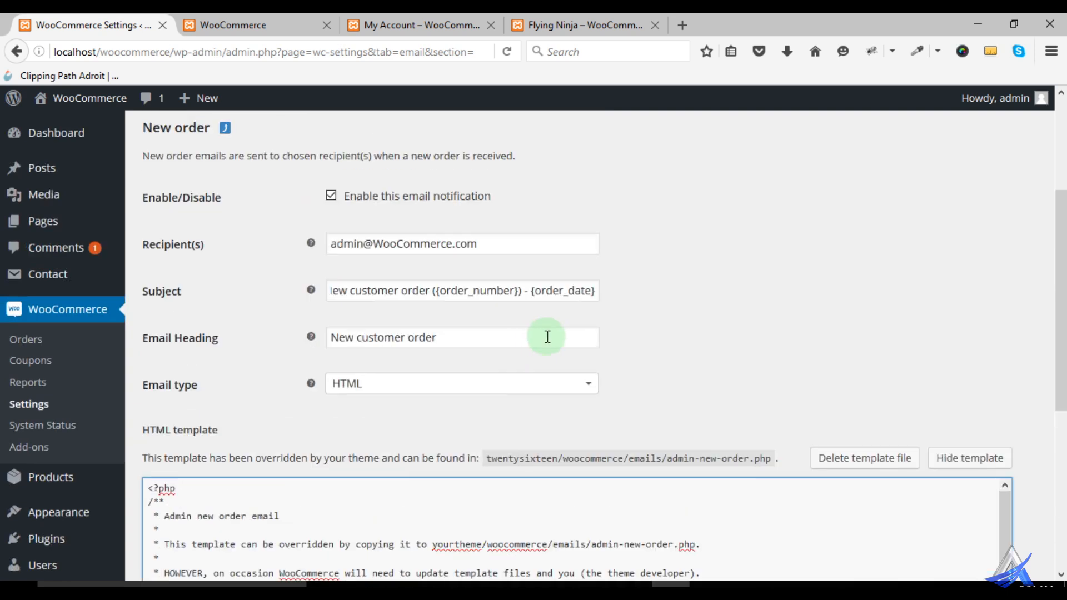
pyautogui.click(225, 307)
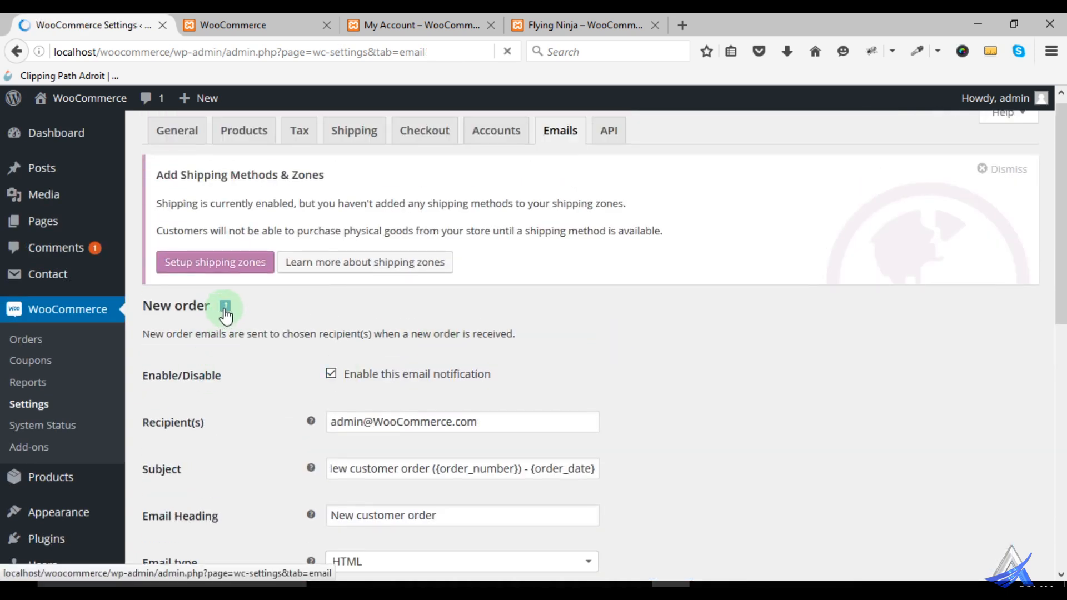
pyautogui.scroll(-3, 322, 356)
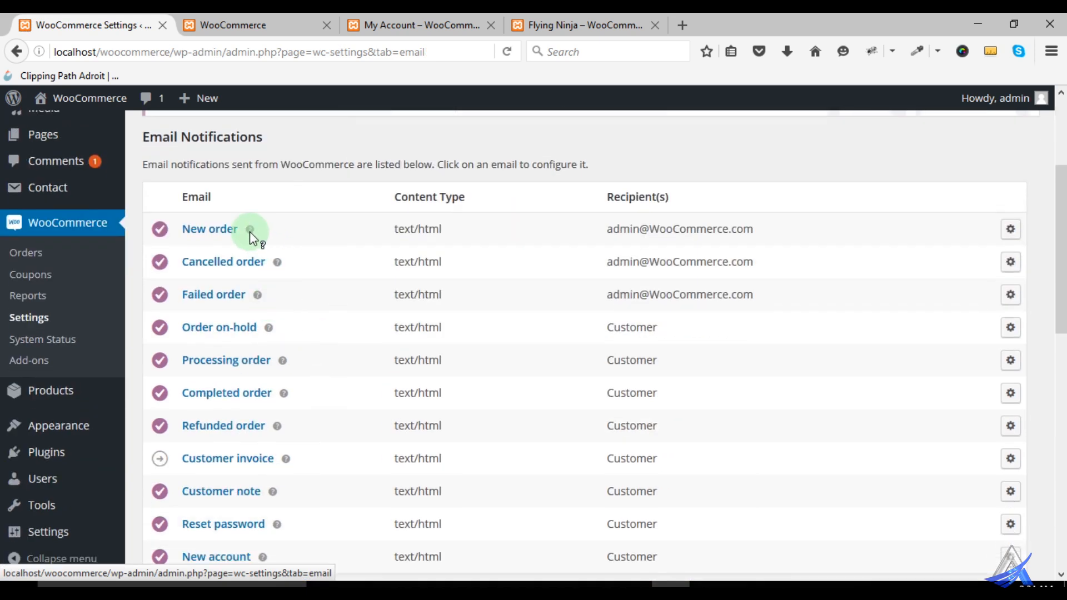
pyautogui.scroll(-3, 236, 400)
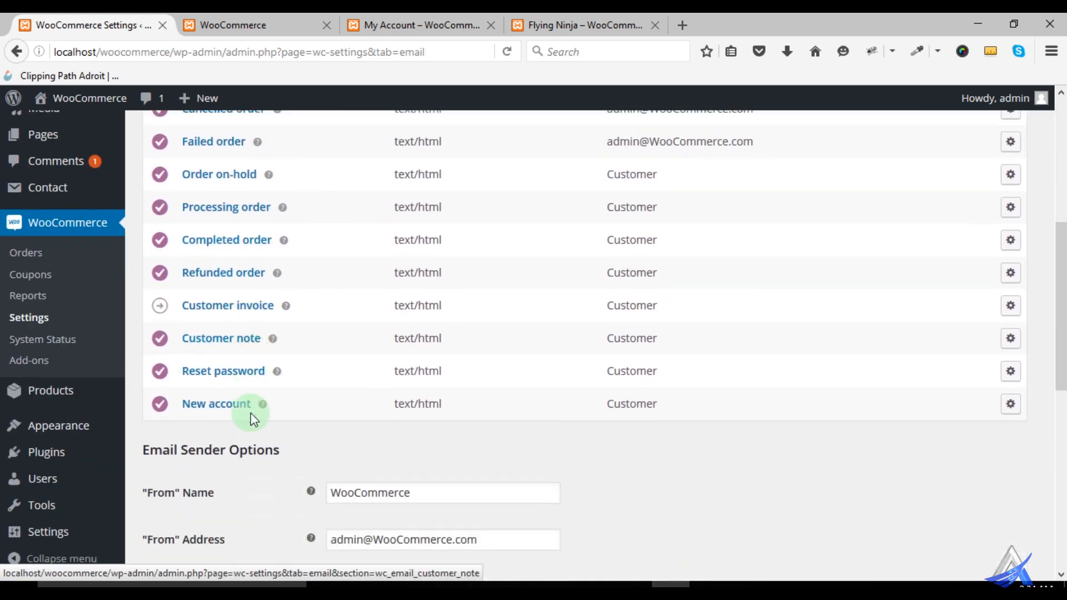
pyautogui.scroll(1, 282, 351)
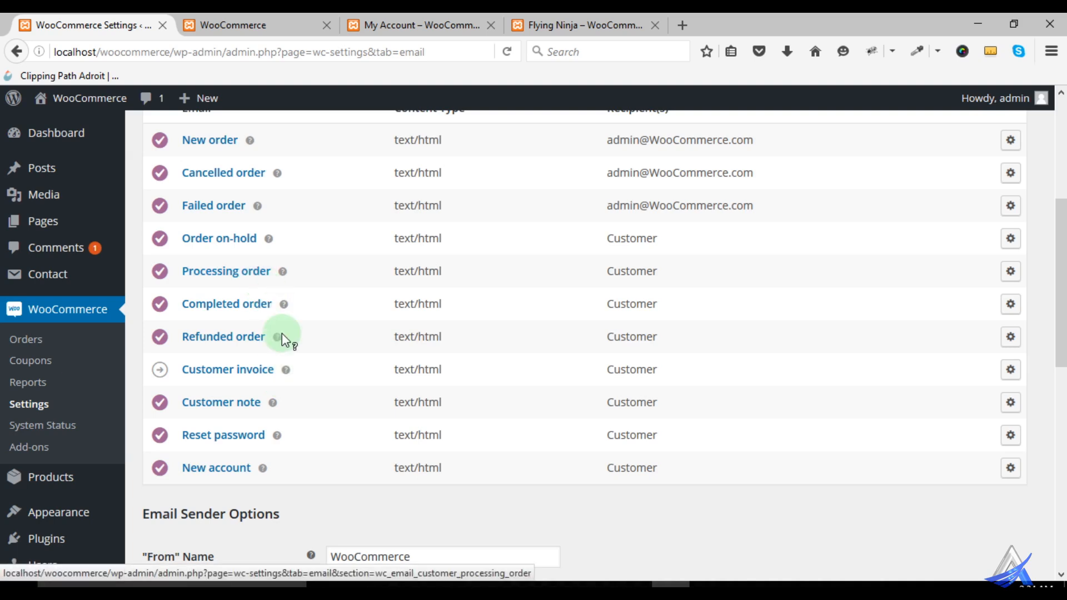
pyautogui.scroll(2, 278, 333)
pyautogui.scroll(3, 307, 427)
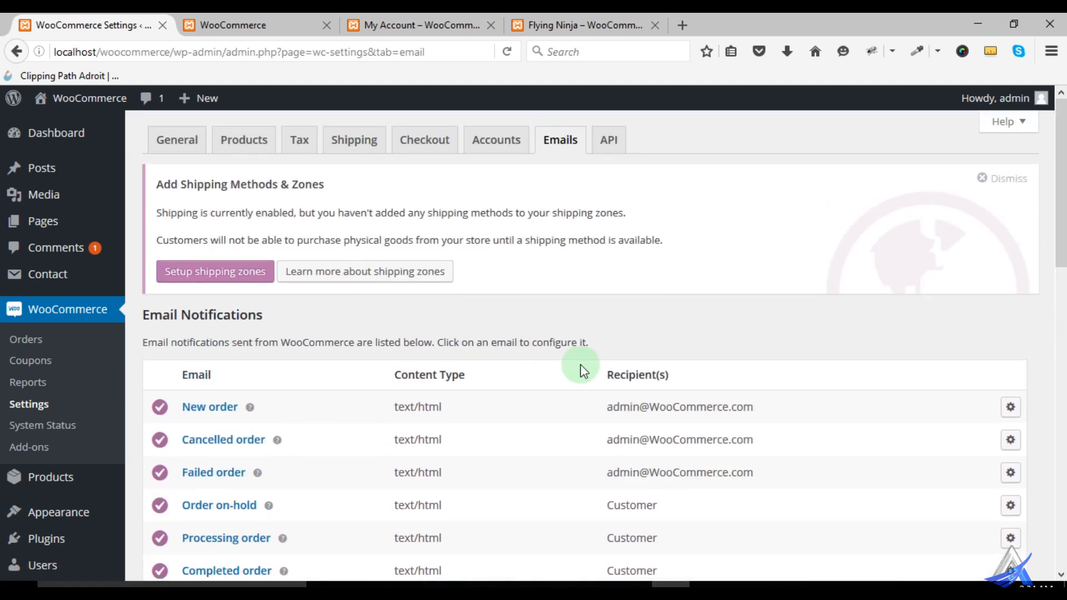
# - Open the API settings and start adding a new key under Keys/Apps
pyautogui.click(609, 143)
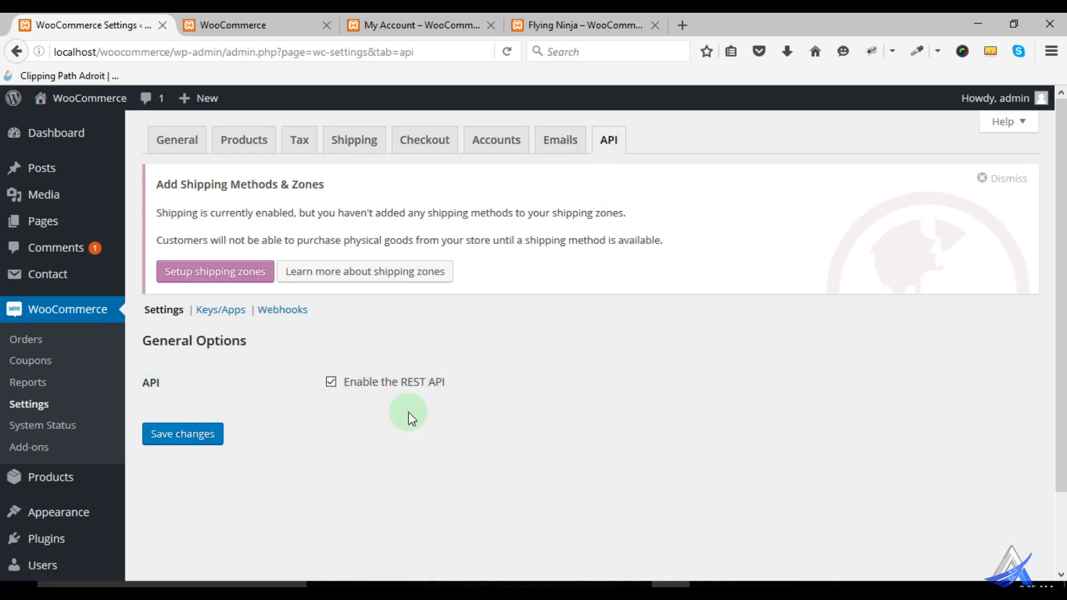
pyautogui.click(228, 311)
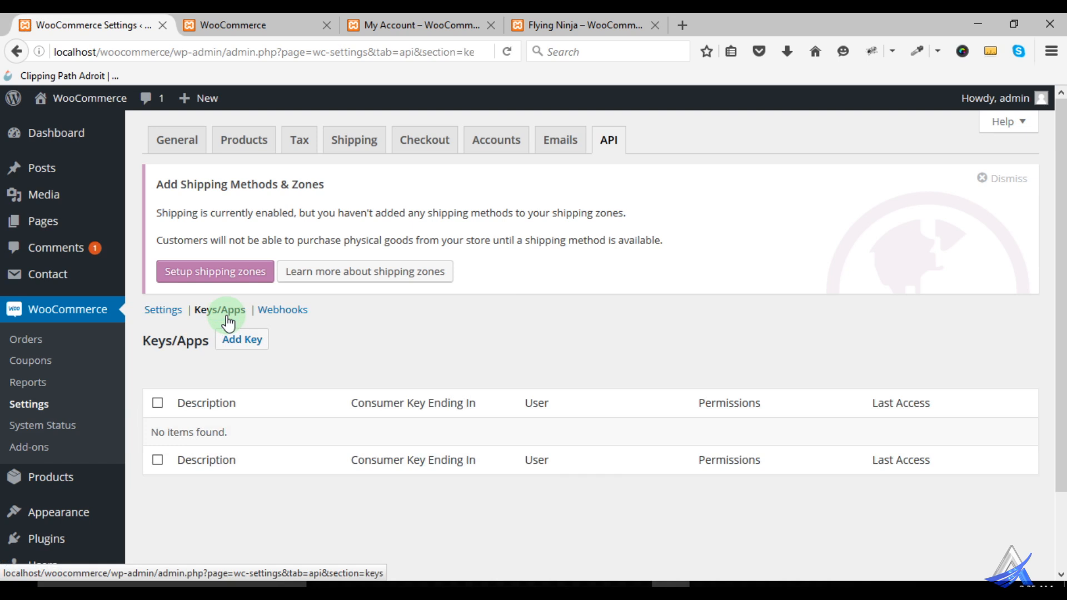
pyautogui.click(242, 345)
pyautogui.scroll(-3, 298, 390)
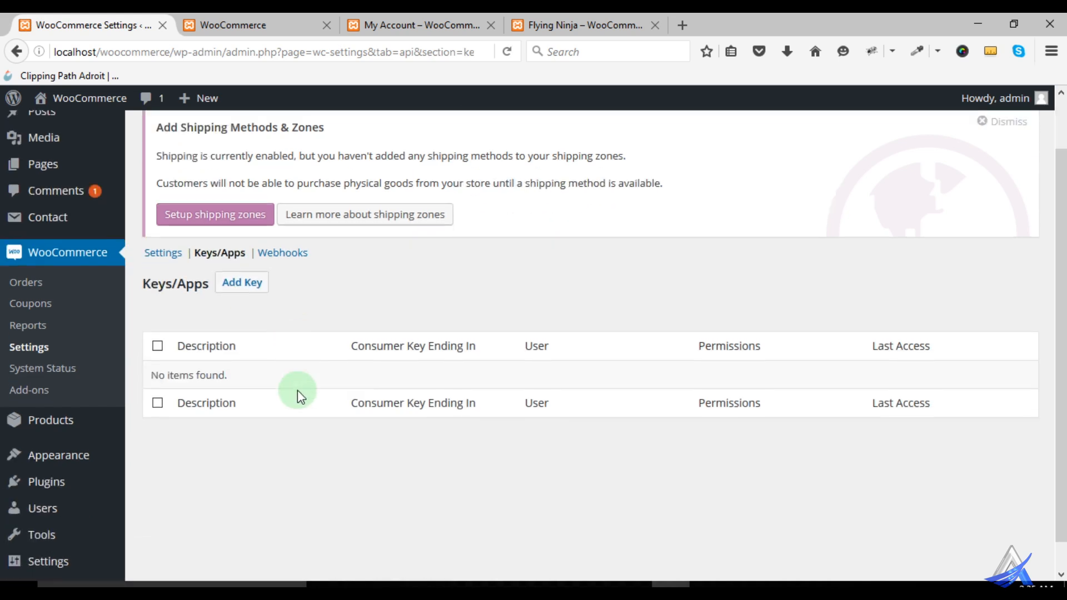
pyautogui.click(249, 259)
pyautogui.click(247, 260)
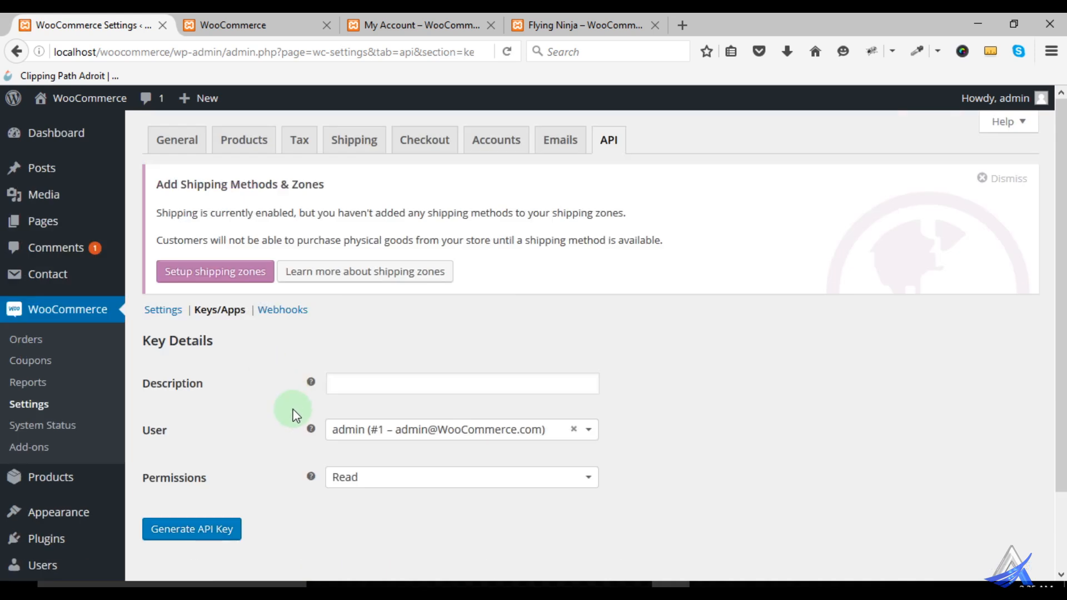
# - Check the new key's Description, User and Permissions fields, viewing the permission options without changing them
pyautogui.scroll(-3, 261, 411)
pyautogui.click(343, 307)
pyautogui.click(423, 348)
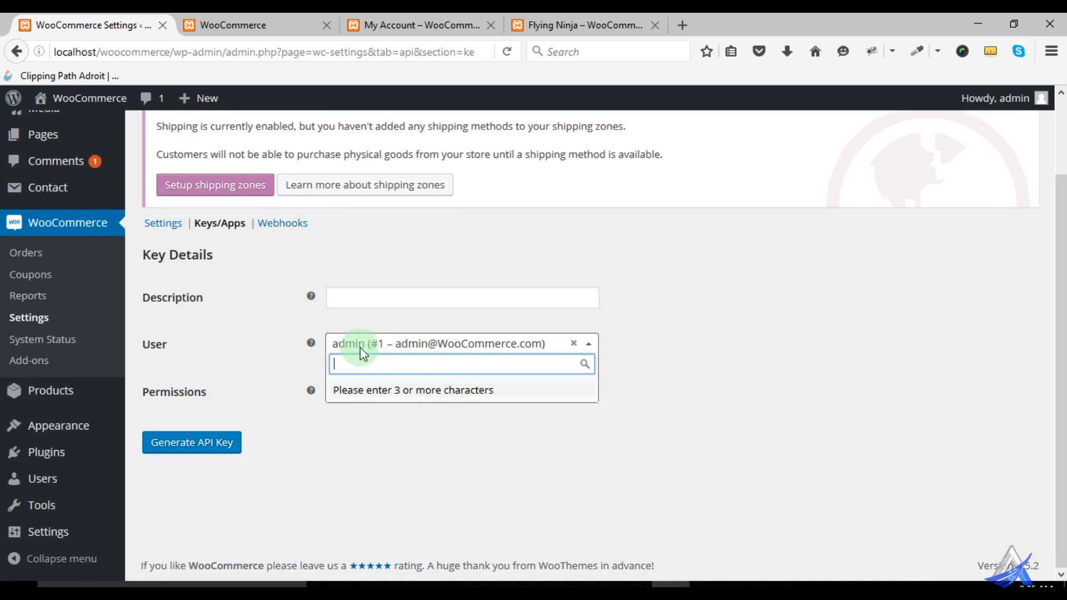
pyautogui.click(267, 346)
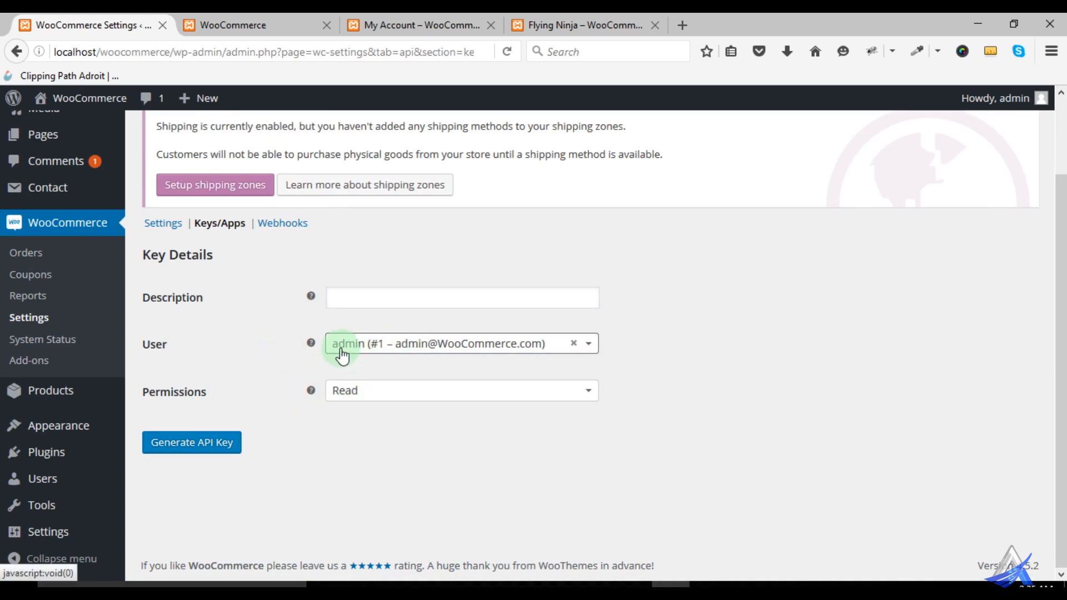
pyautogui.click(400, 392)
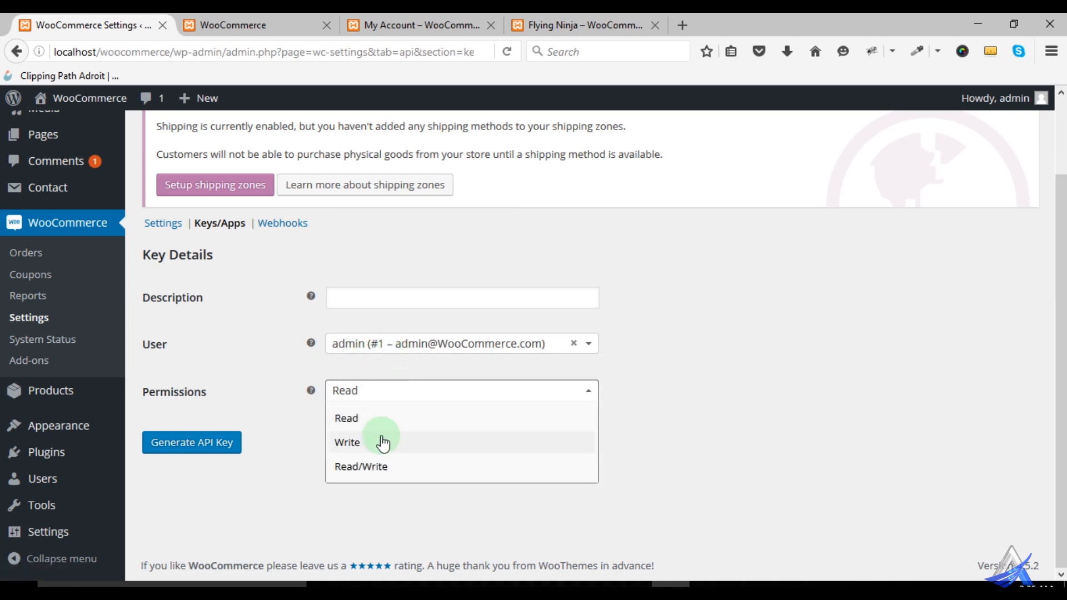
pyautogui.click(785, 401)
# - Add a new webhook under Webhooks in the API settings and bring up its data fields
pyautogui.click(297, 230)
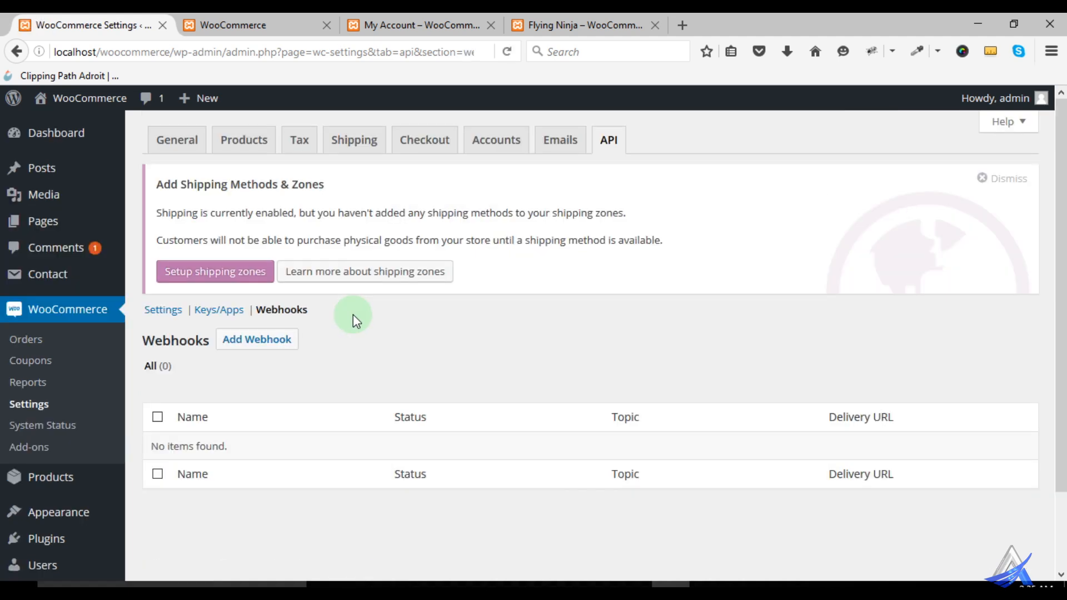
pyautogui.click(286, 337)
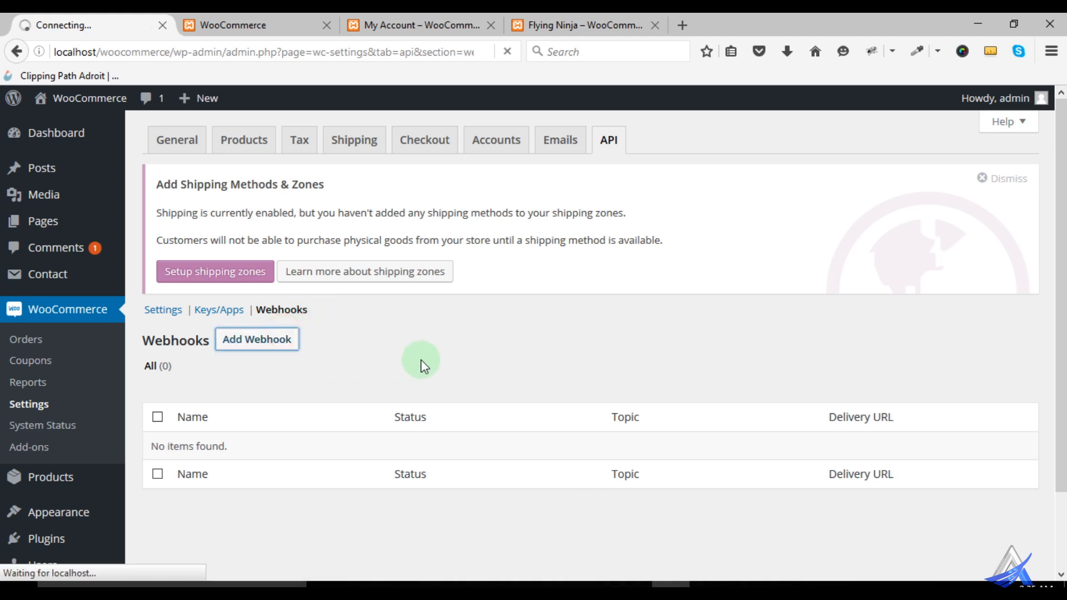
pyautogui.scroll(-3, 423, 363)
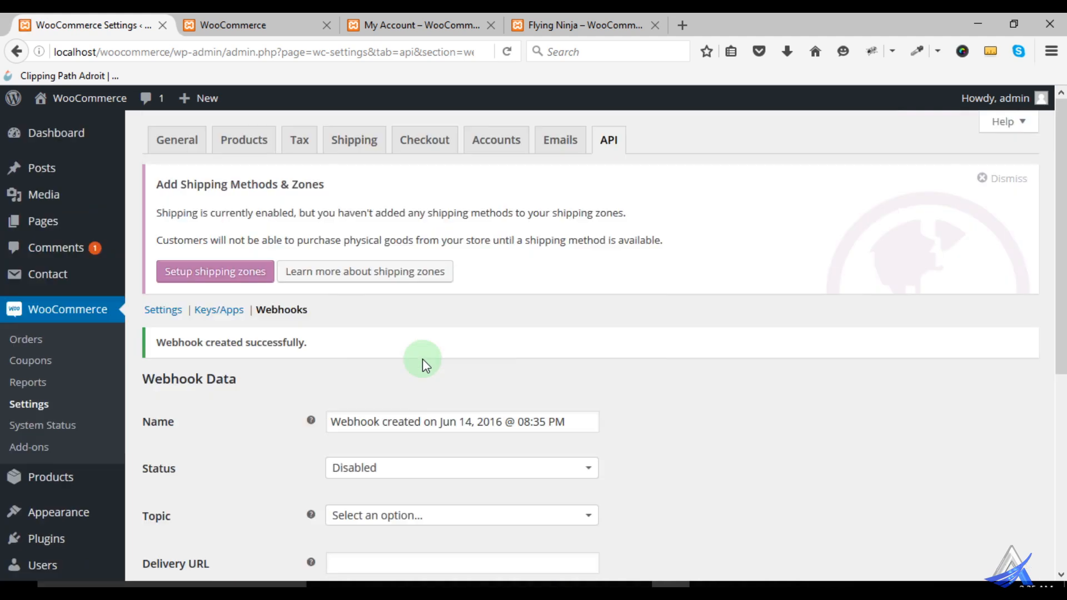
pyautogui.scroll(-3, 435, 362)
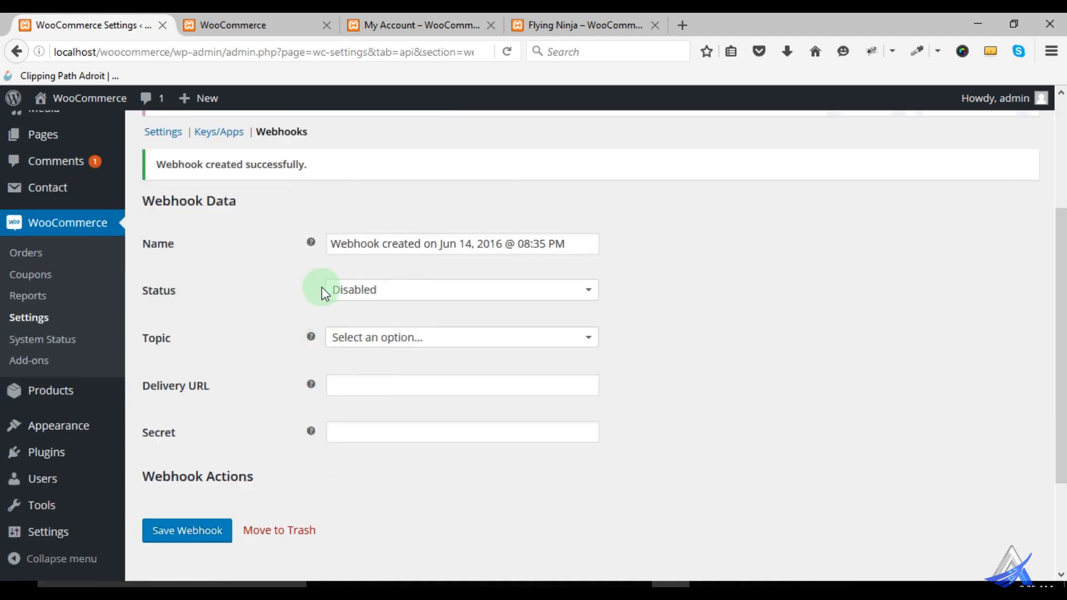
# - Highlight the webhook's name and view its Status options without changing them
pyautogui.moveTo(569, 243); pyautogui.dragTo(327, 243)
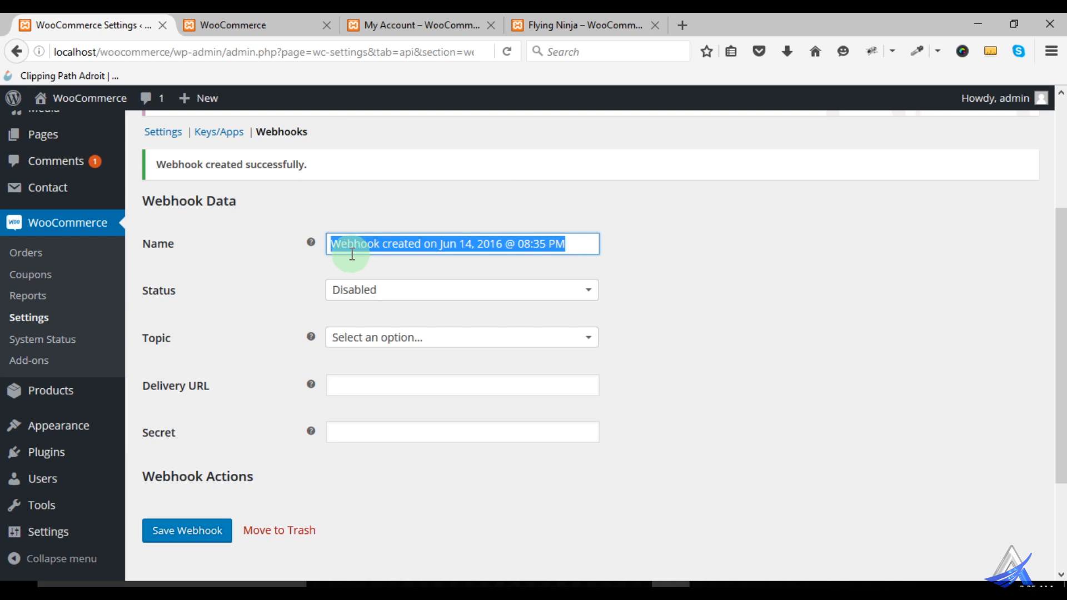
pyautogui.click(388, 303)
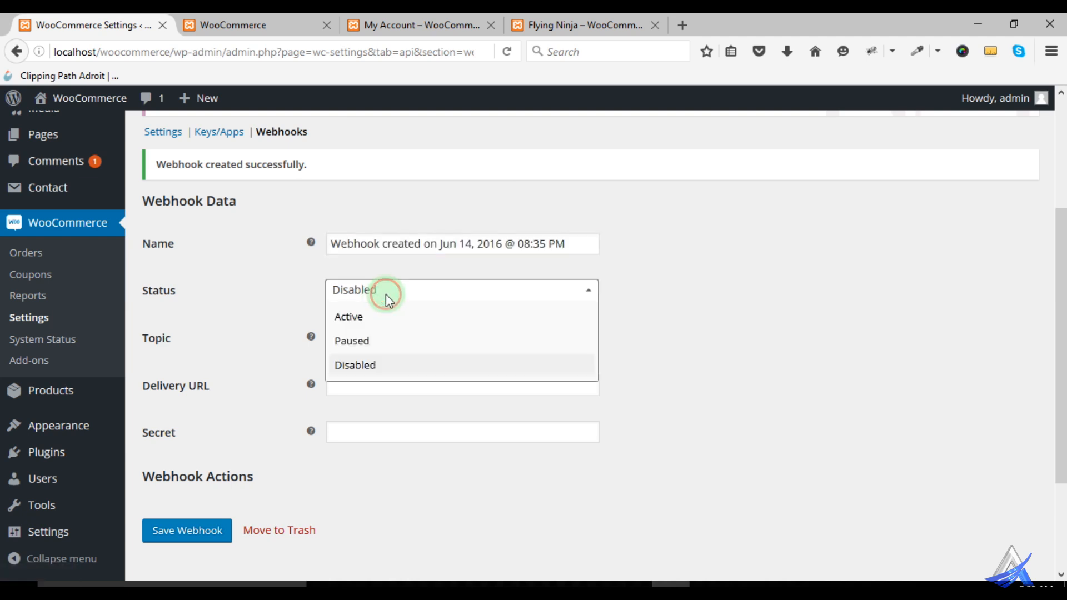
pyautogui.click(272, 292)
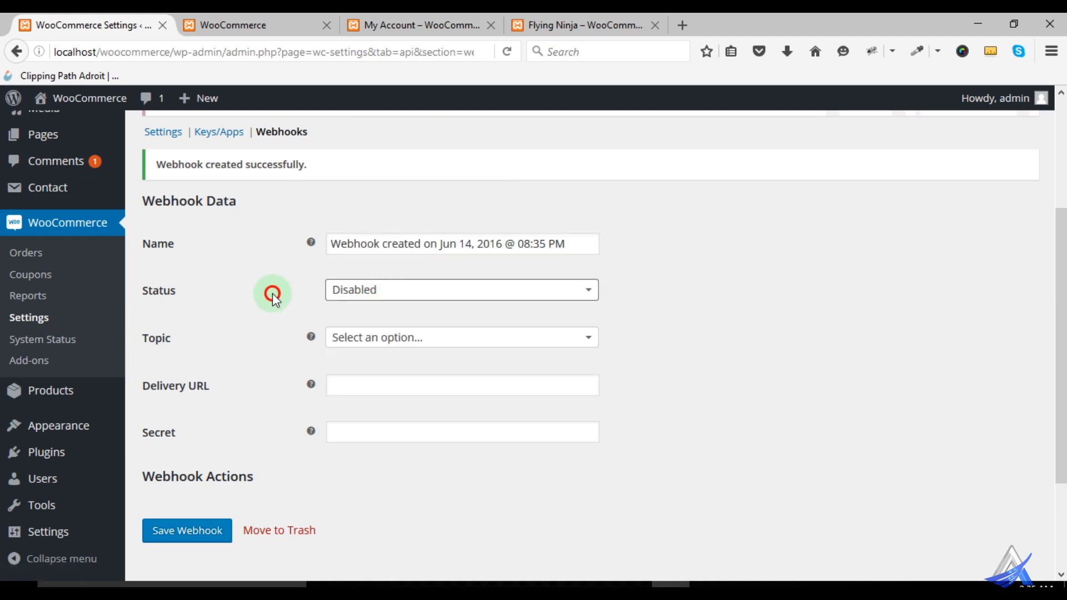
# - Look through the webhook's Topic options without choosing one, and check the empty Delivery URL field and its help tip
pyautogui.click(378, 337)
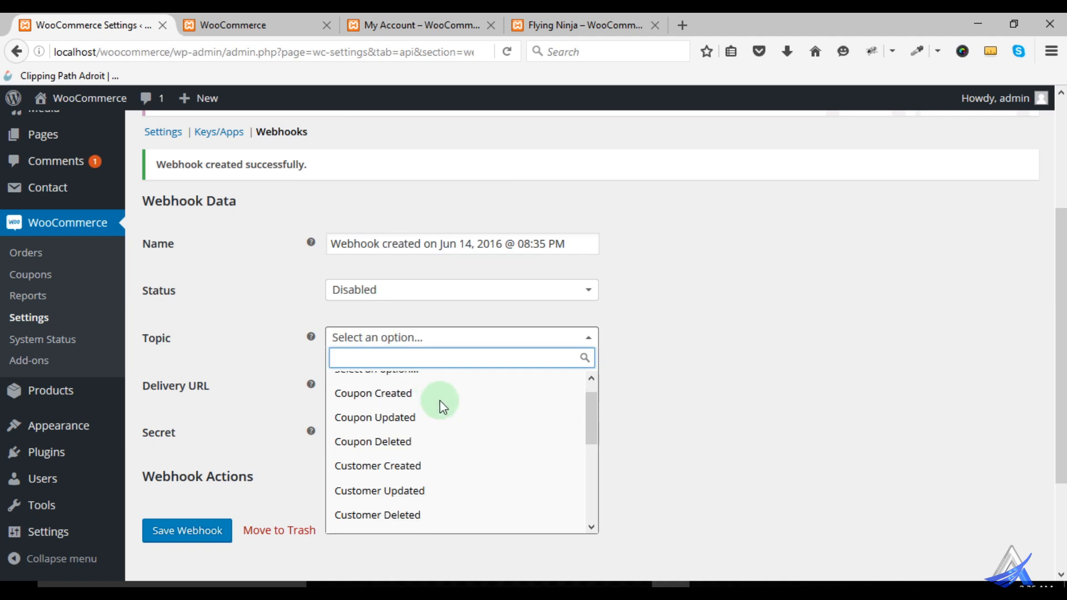
pyautogui.scroll(-5, 441, 408)
pyautogui.scroll(-2, 441, 445)
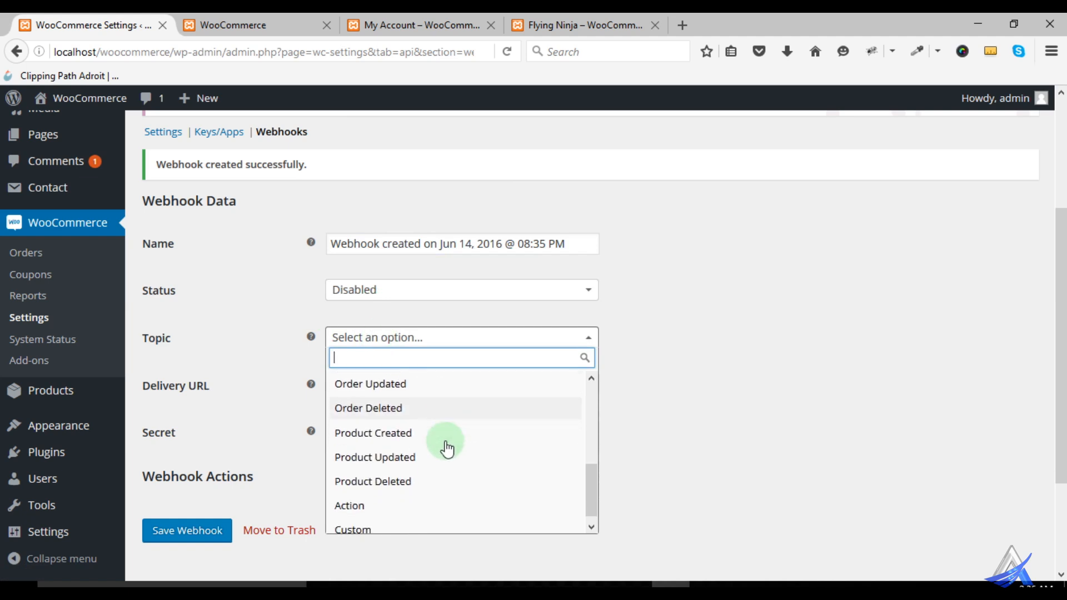
pyautogui.click(746, 398)
pyautogui.click(344, 385)
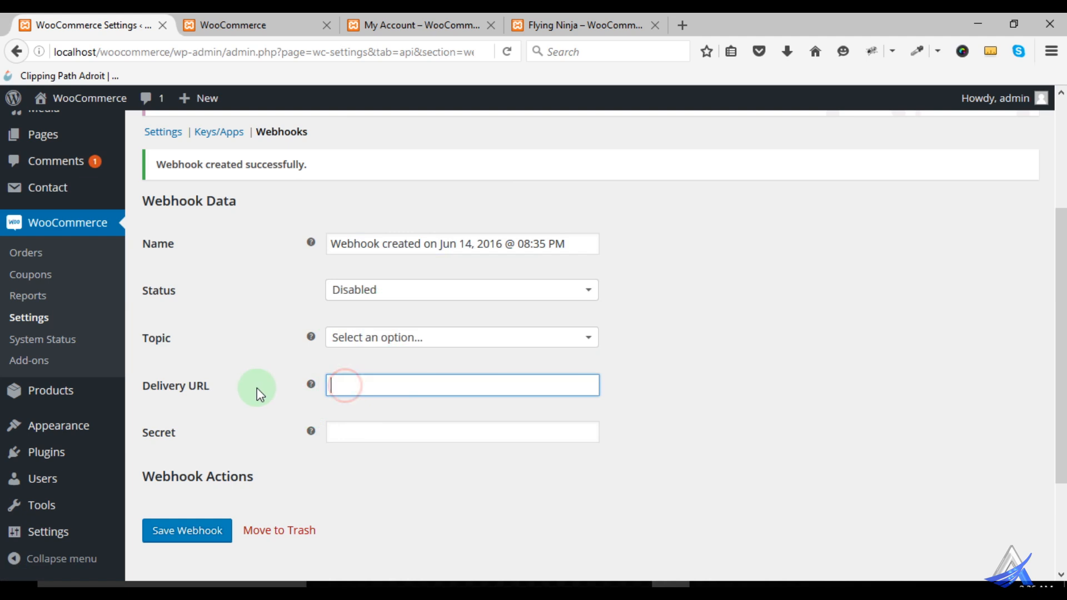
pyautogui.moveTo(311, 385)
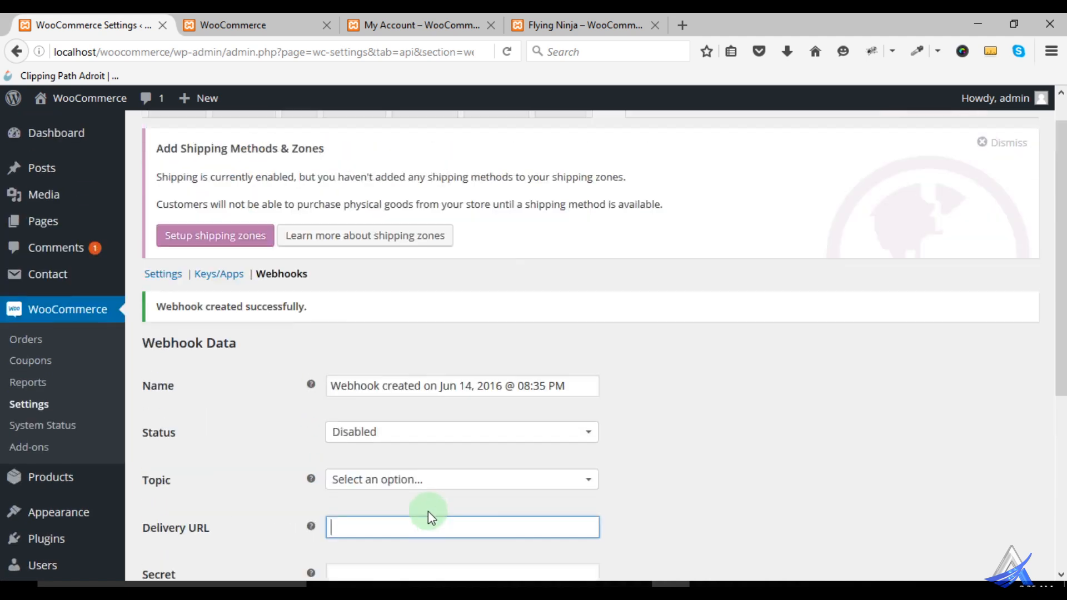
# - Move the newly created webhook to the Trash and check the Webhooks list
pyautogui.scroll(-4, 333, 477)
pyautogui.click(286, 443)
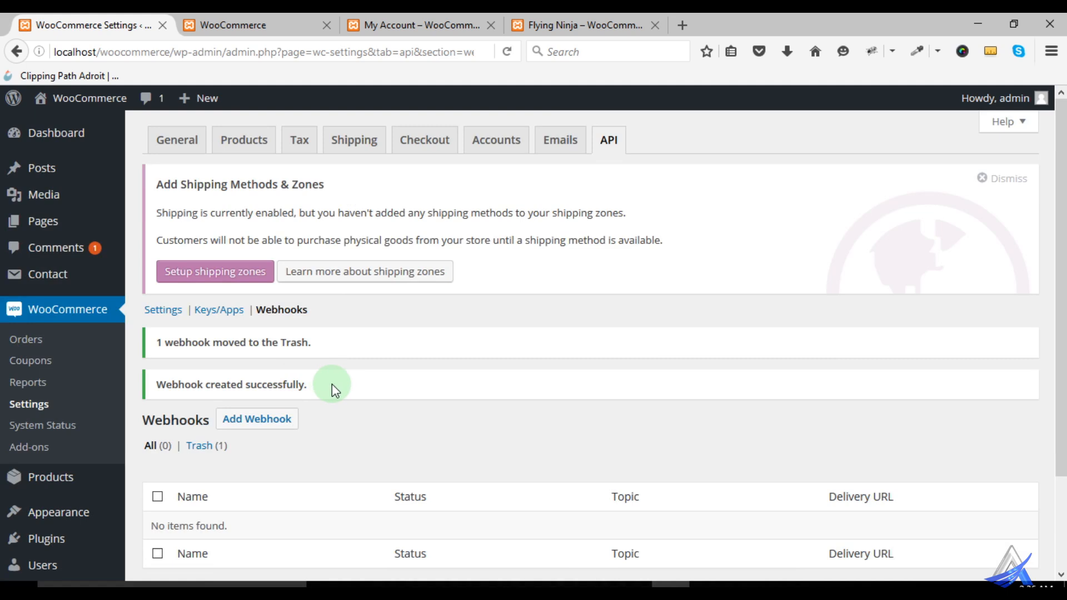
pyautogui.scroll(-3, 333, 386)
pyautogui.scroll(3, 340, 389)
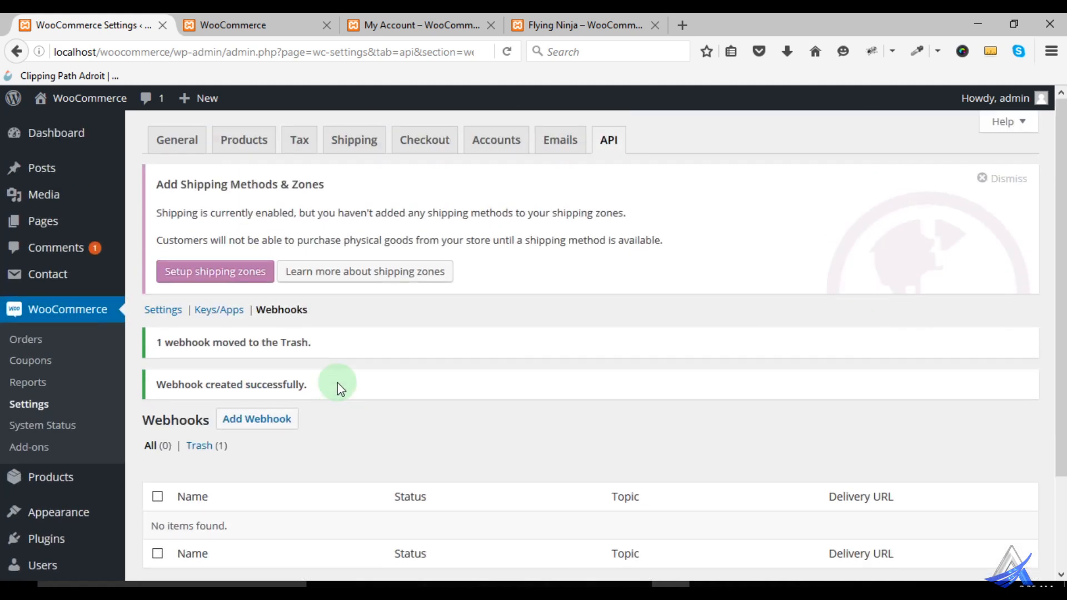